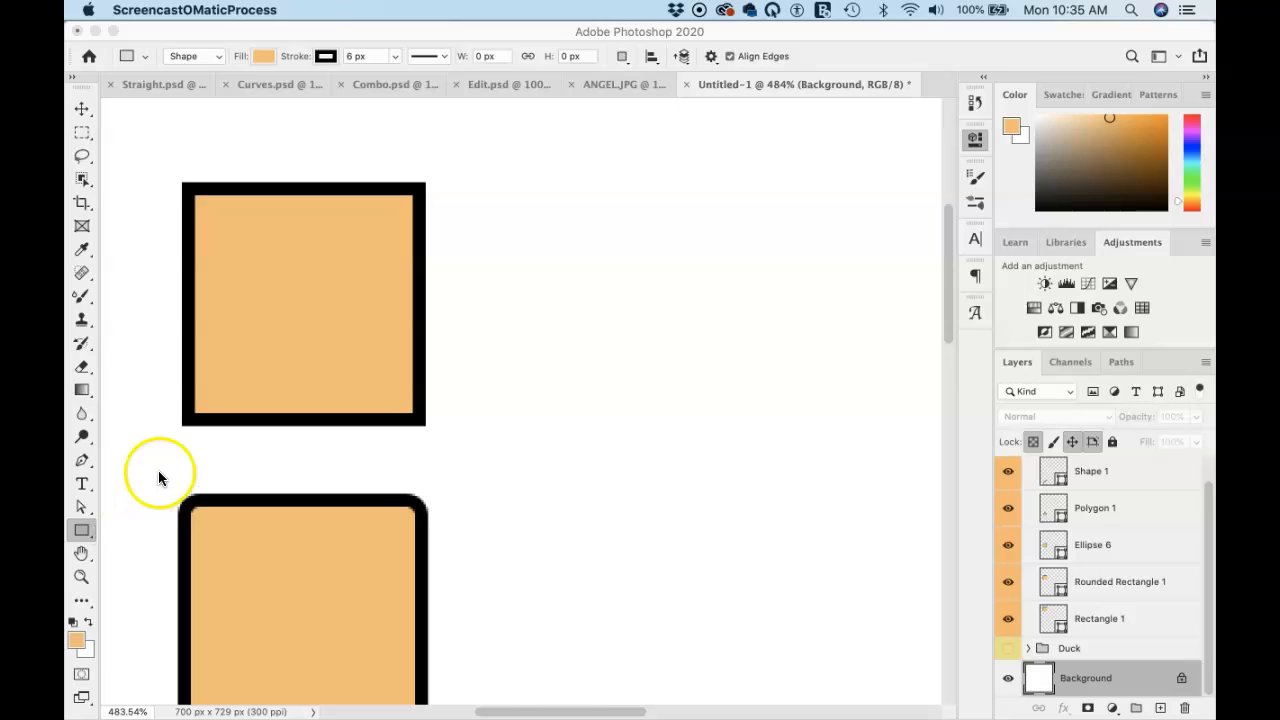
# Draw a square shape about 106 px by 106 px beside the upper orange square on the canvas.
pyautogui.click(504, 185)
pyautogui.moveTo(493, 188); pyautogui.dragTo(724, 464)
pyautogui.press('shift')
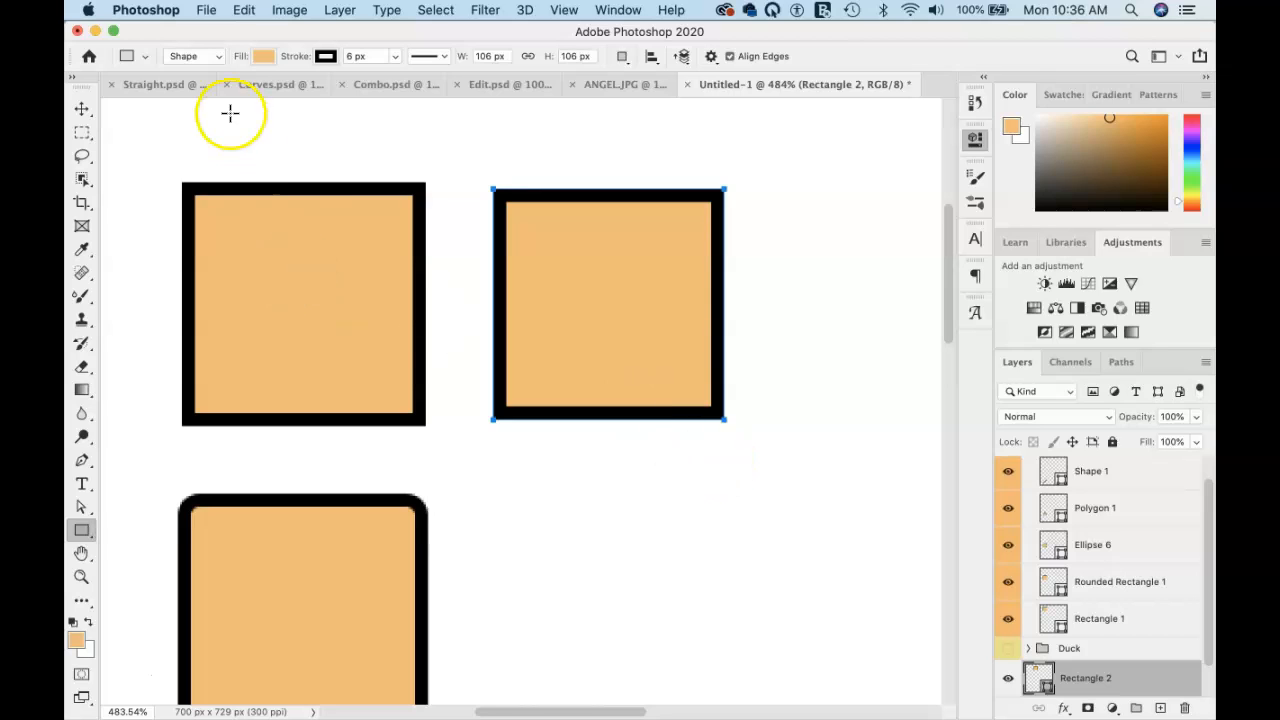
# Try recently used orange and pale yellow colors as the new square's fill.
pyautogui.click(262, 56)
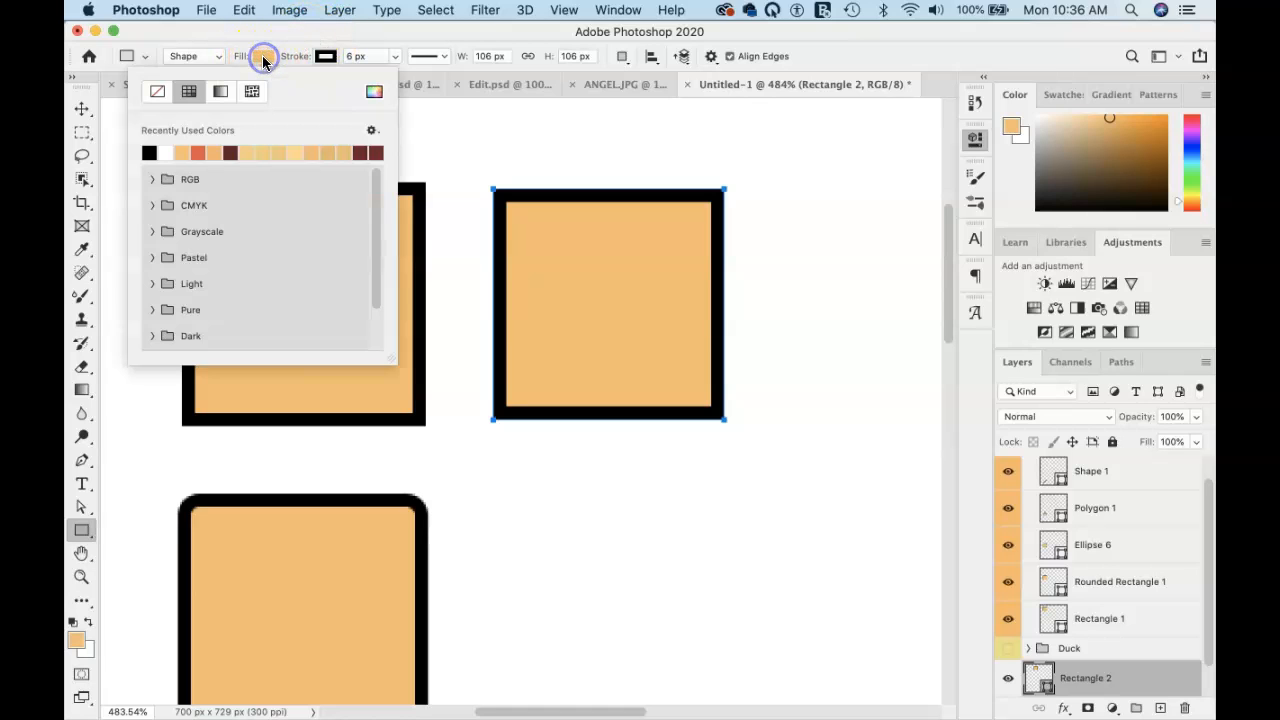
pyautogui.click(186, 150)
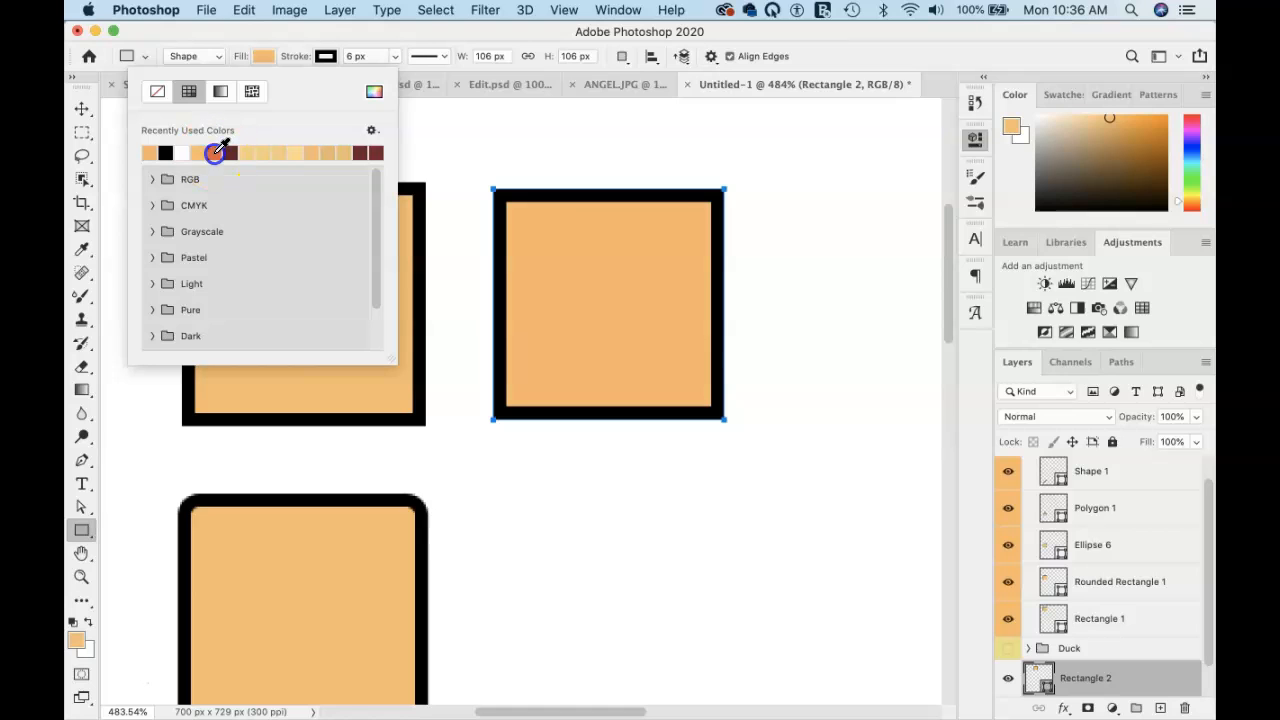
pyautogui.click(242, 151)
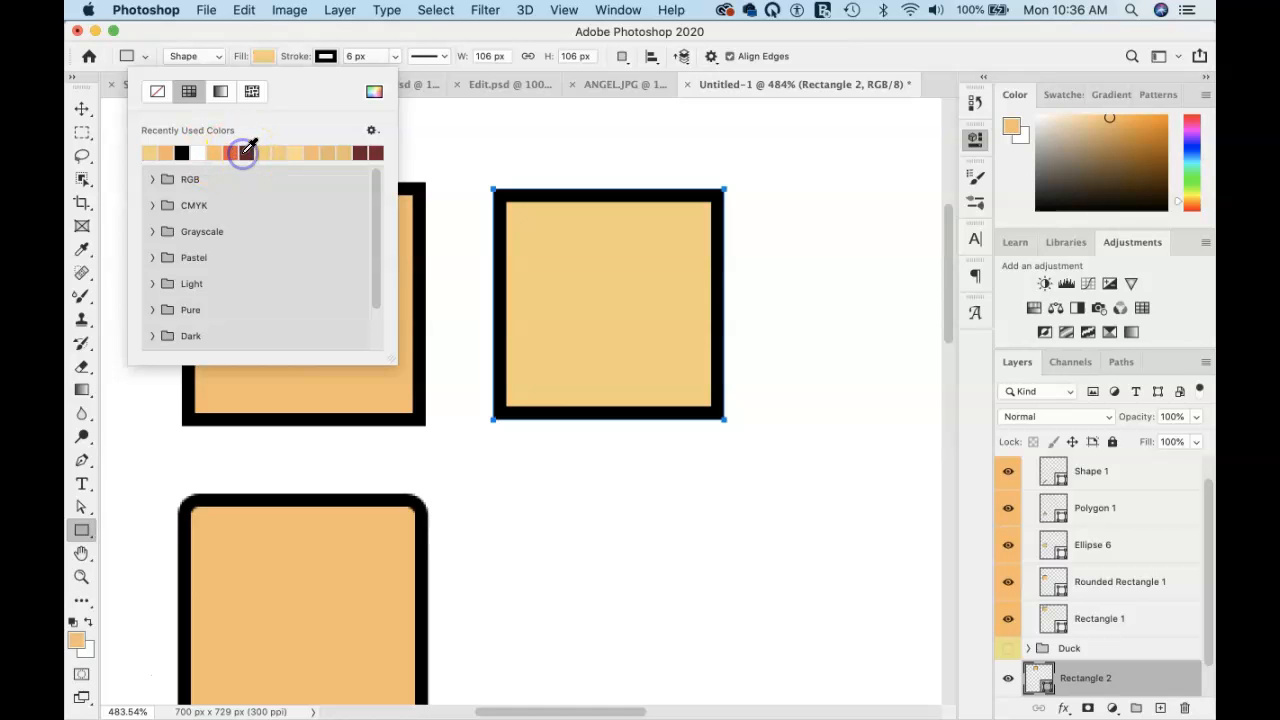
pyautogui.click(366, 44)
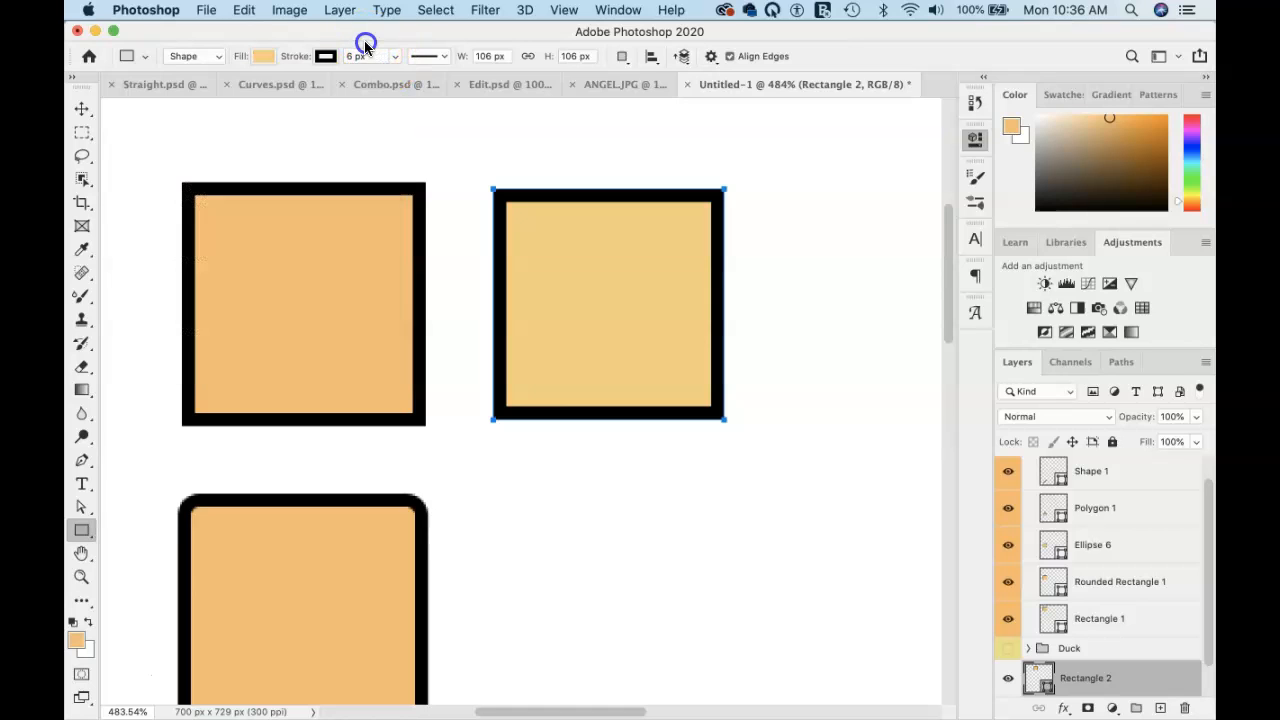
# Try dark red and gradient strokes on the new square, and return the stroke to solid black.
pyautogui.click(326, 60)
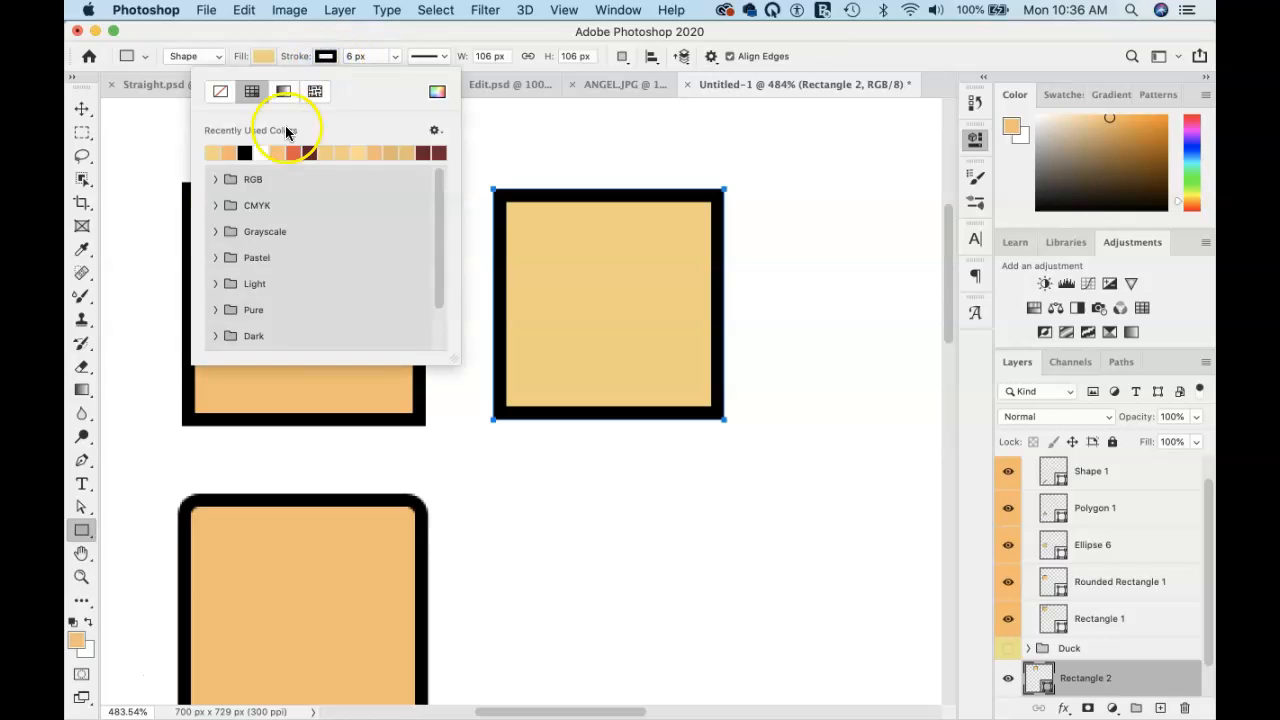
pyautogui.click(234, 151)
pyautogui.click(294, 151)
pyautogui.click(310, 151)
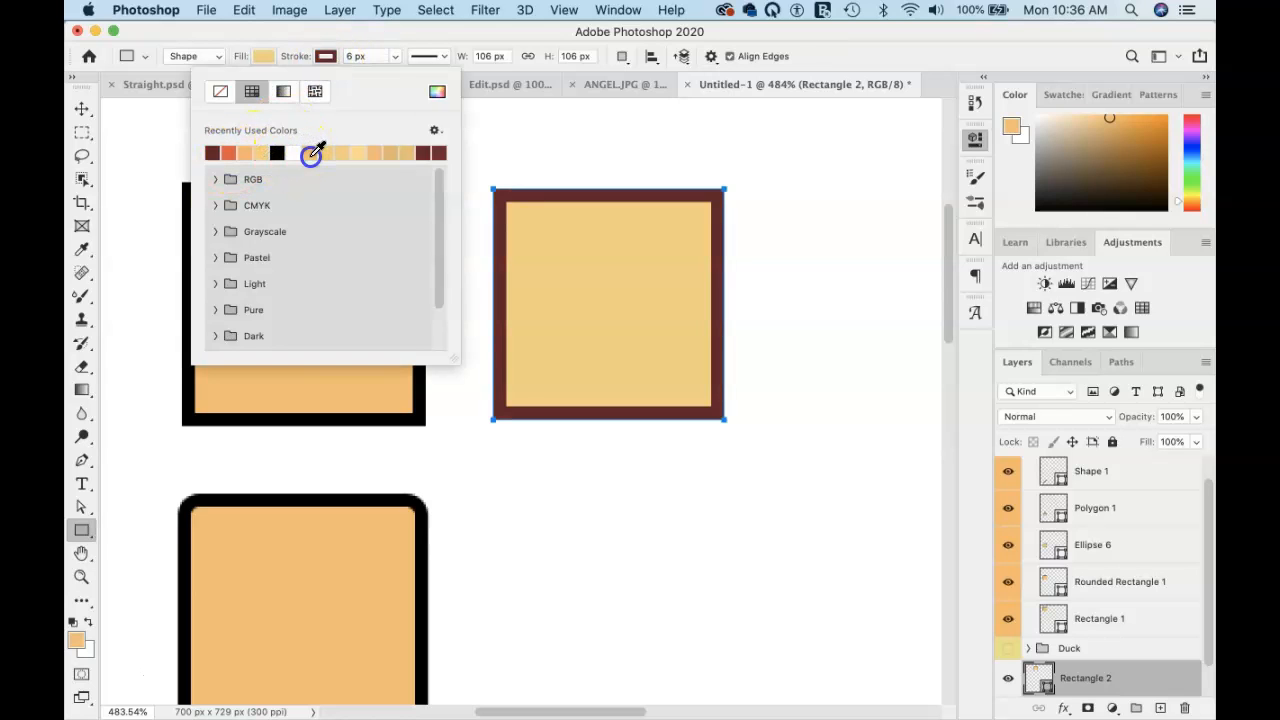
pyautogui.click(283, 92)
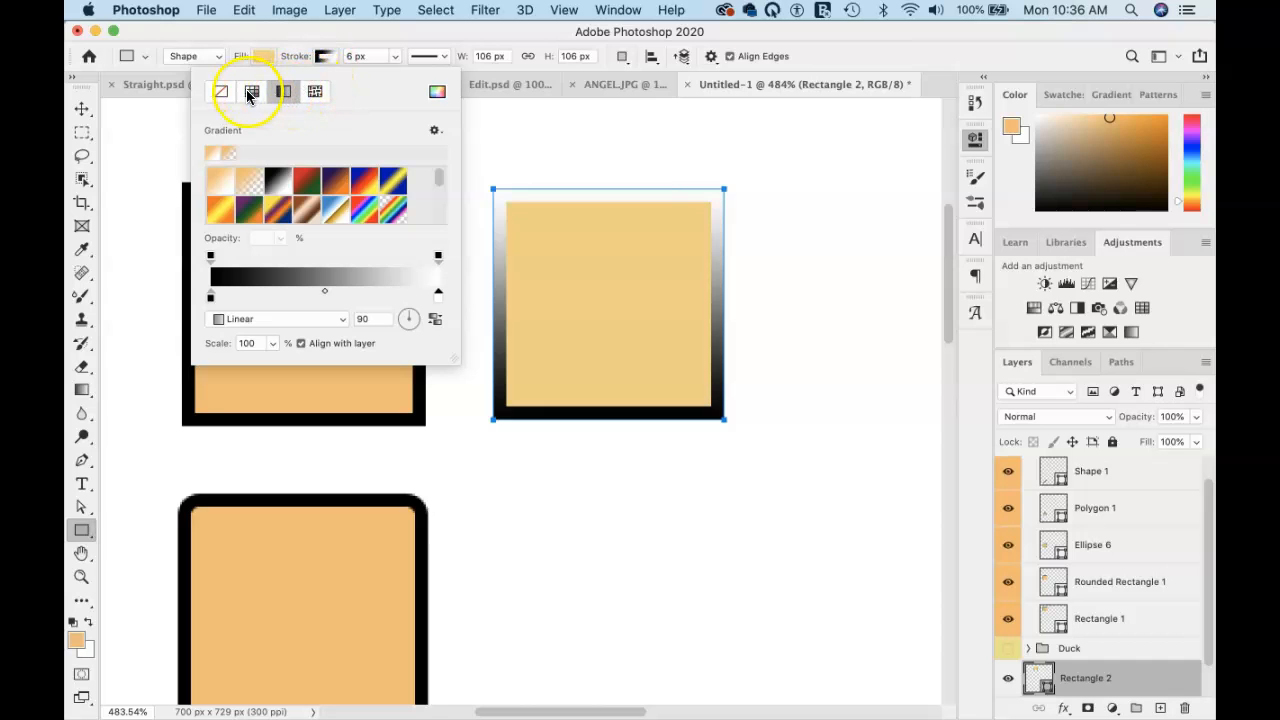
pyautogui.click(251, 92)
# Try gradient and pattern fills on the new square, and switch back to a solid color fill.
pyautogui.click(263, 57)
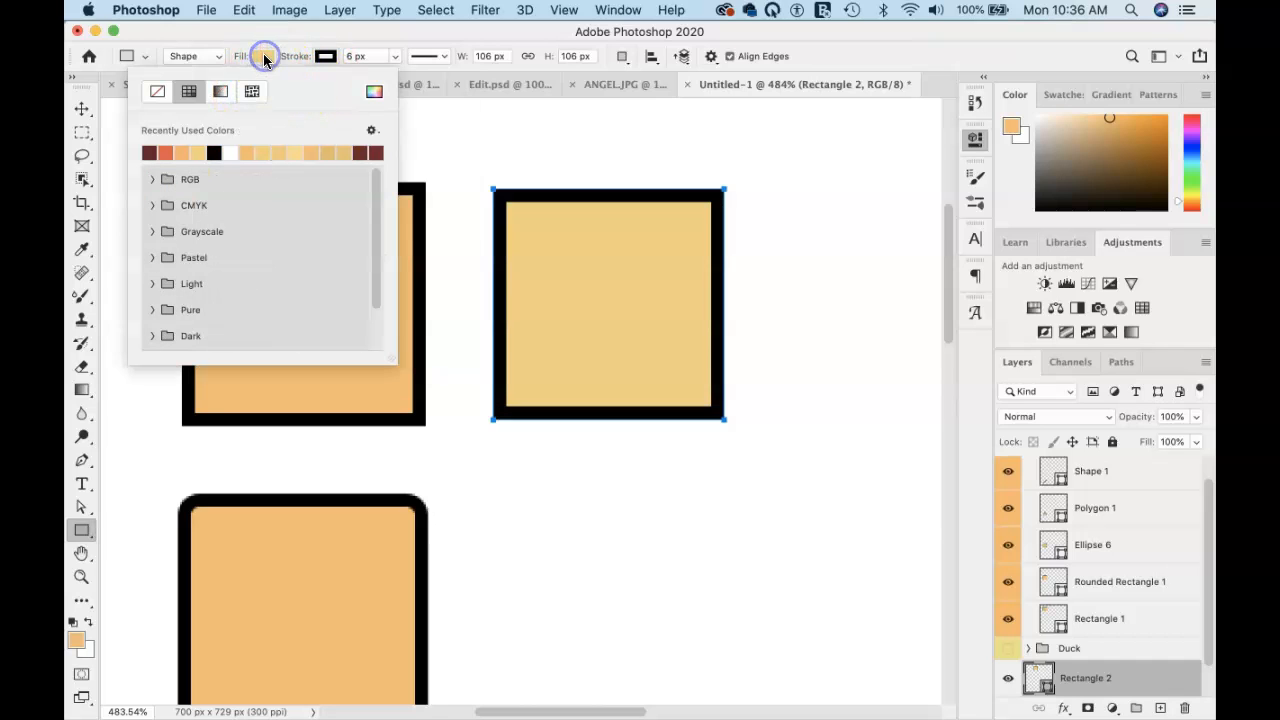
pyautogui.click(220, 91)
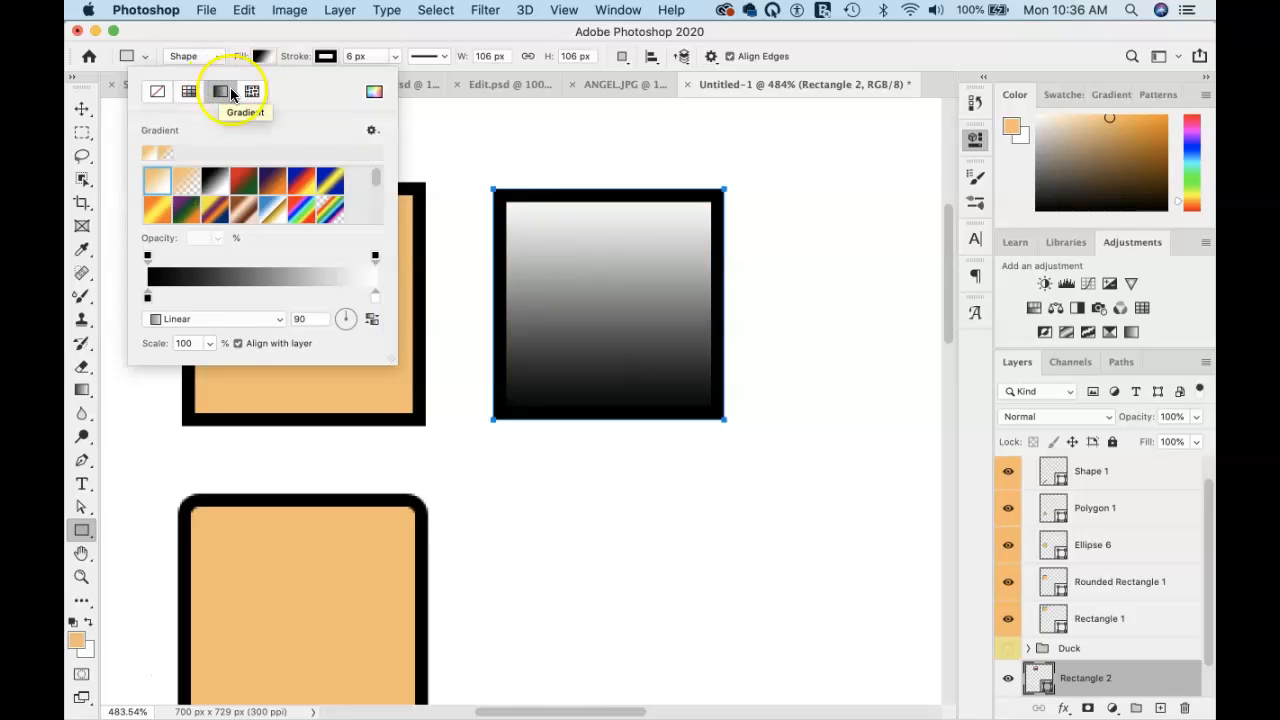
pyautogui.click(252, 92)
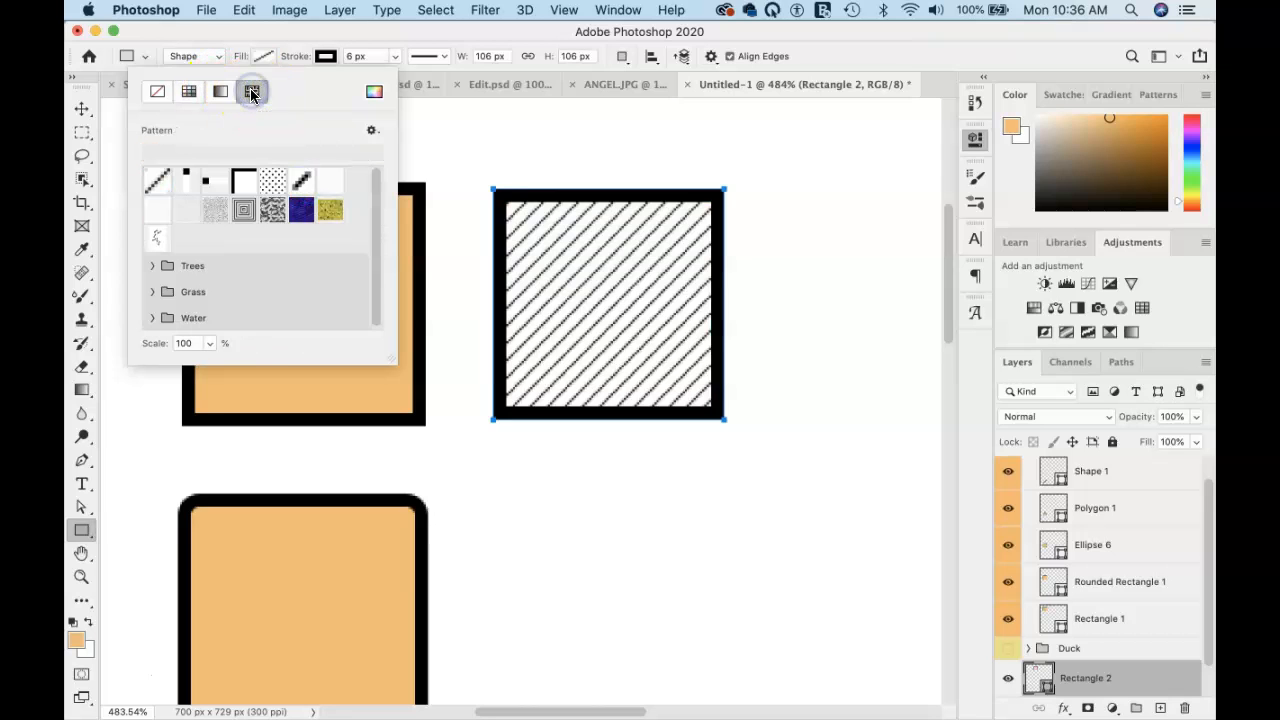
pyautogui.click(220, 91)
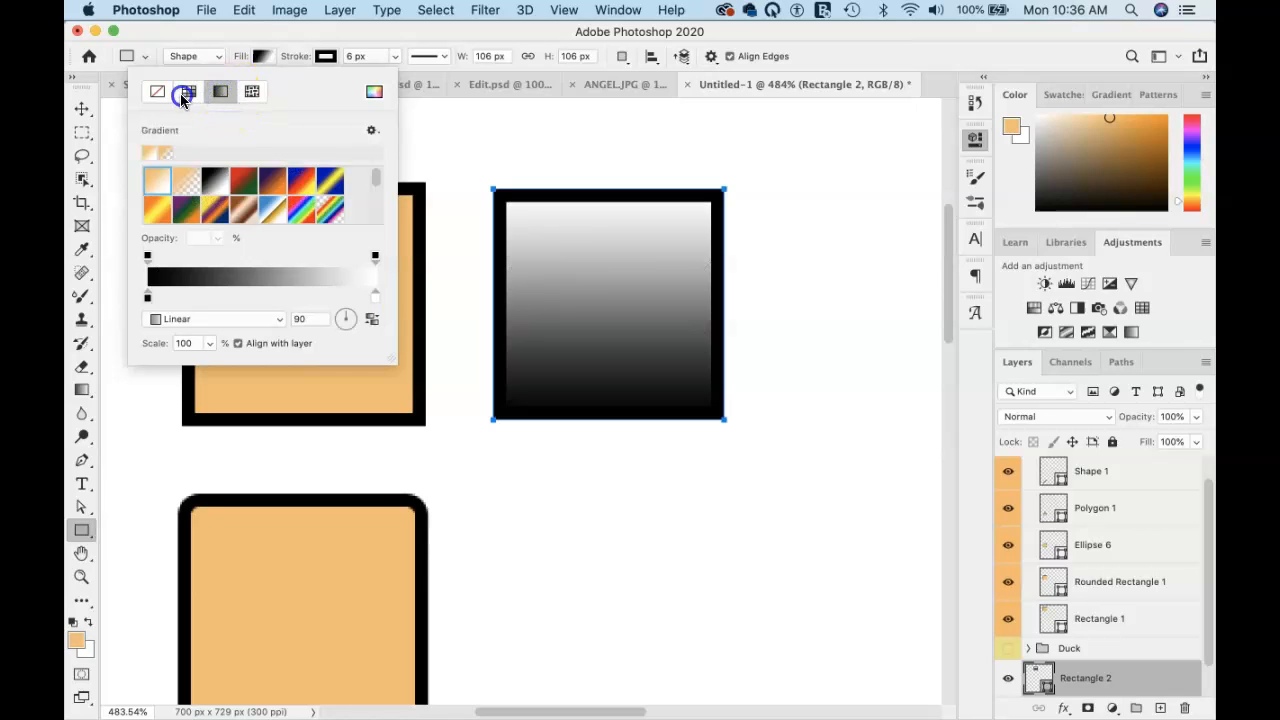
pyautogui.click(184, 93)
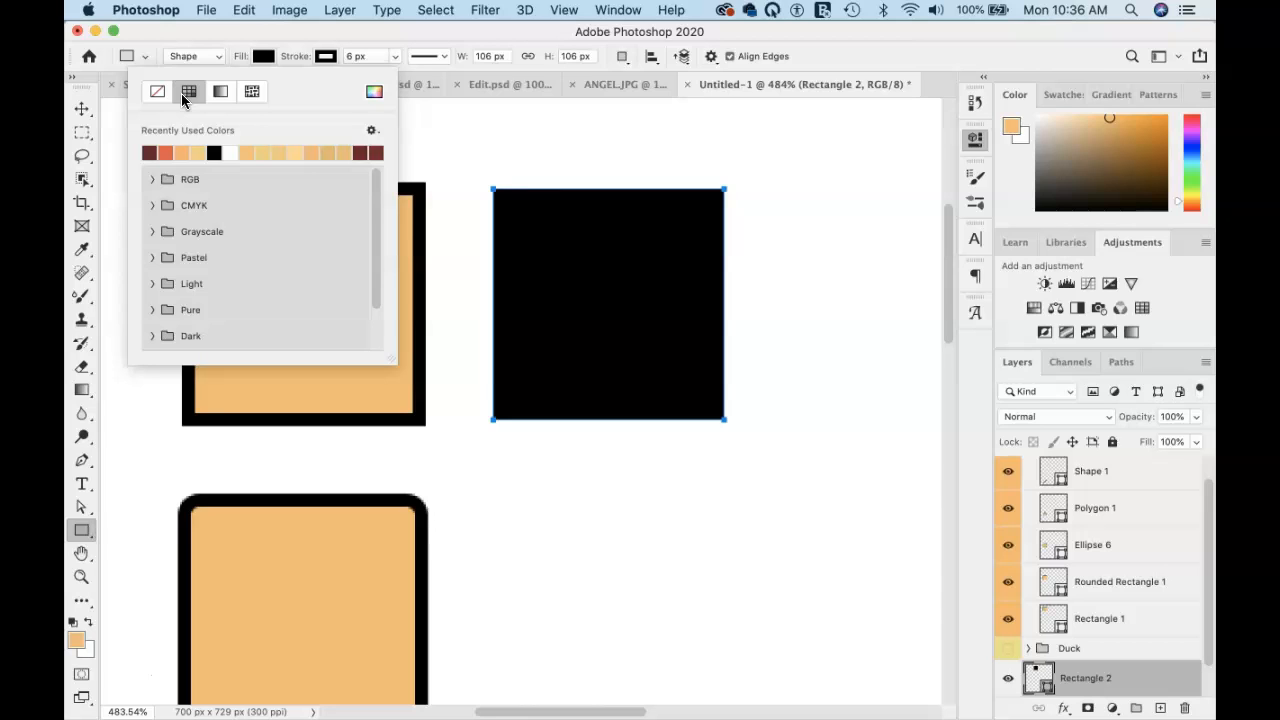
# Try the new square with no fill, and fill it with light orange from the recently used colors.
pyautogui.click(157, 91)
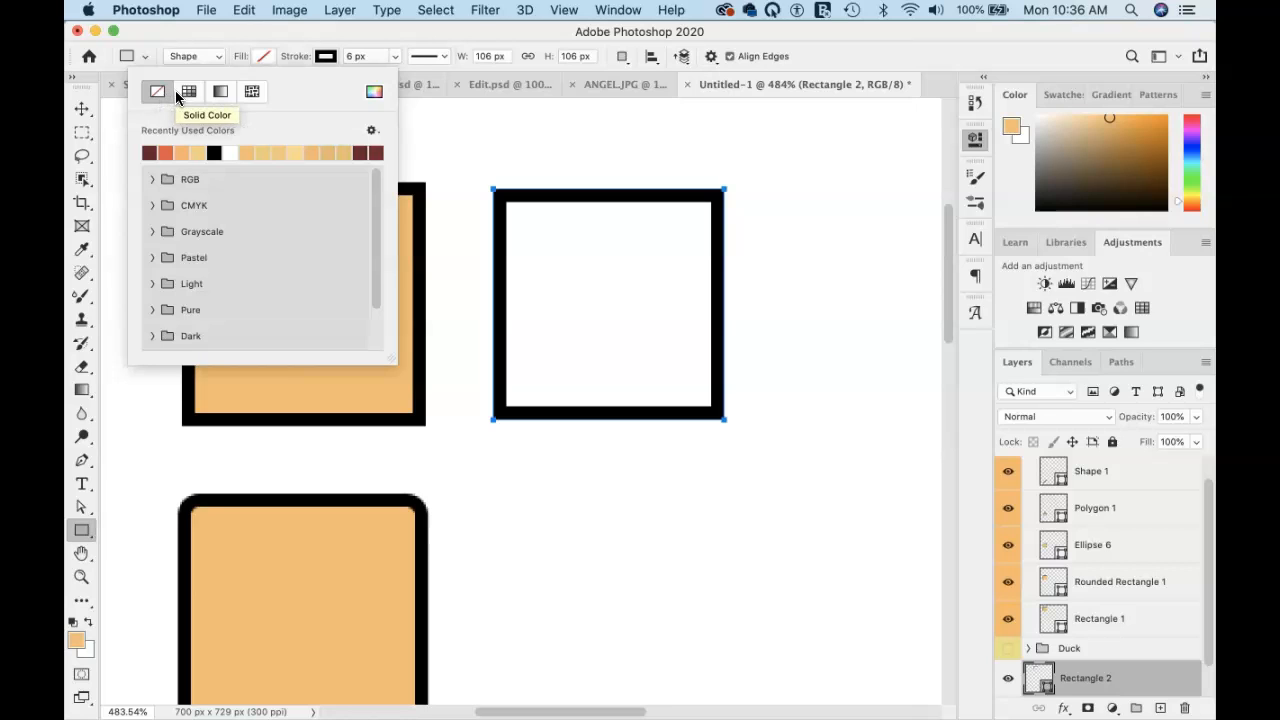
pyautogui.click(188, 91)
pyautogui.click(156, 92)
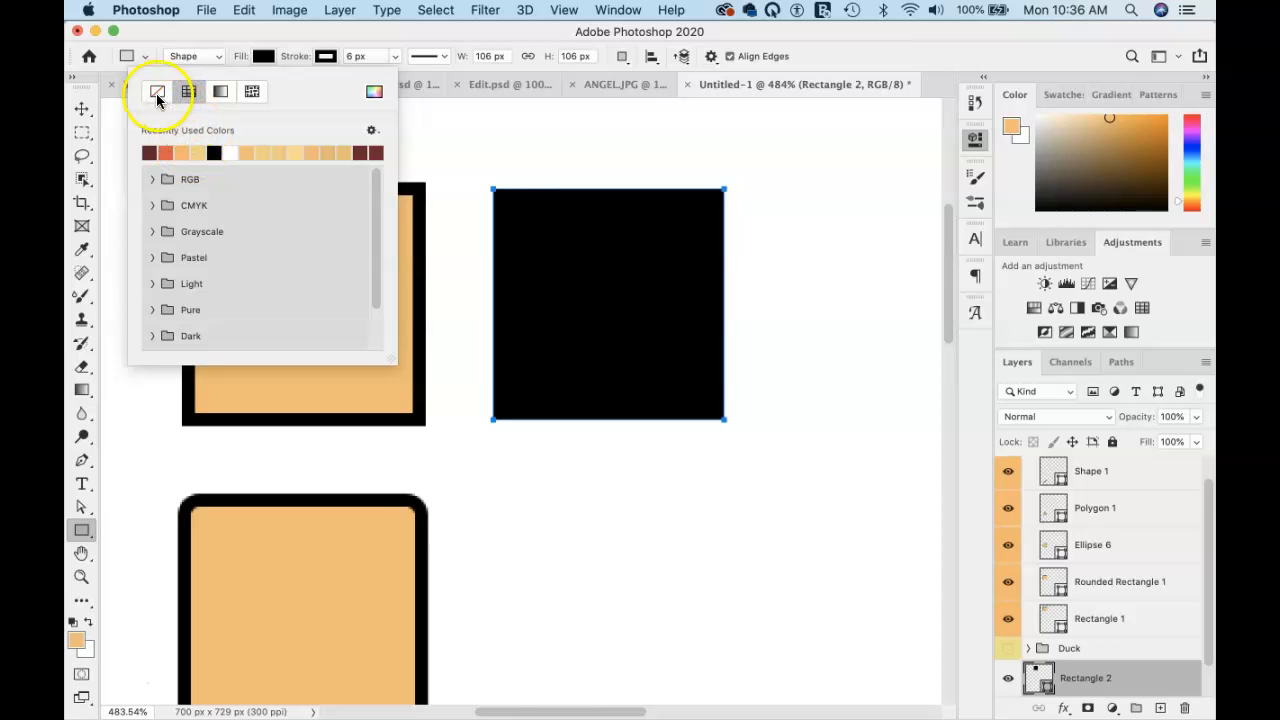
pyautogui.click(188, 91)
pyautogui.click(180, 152)
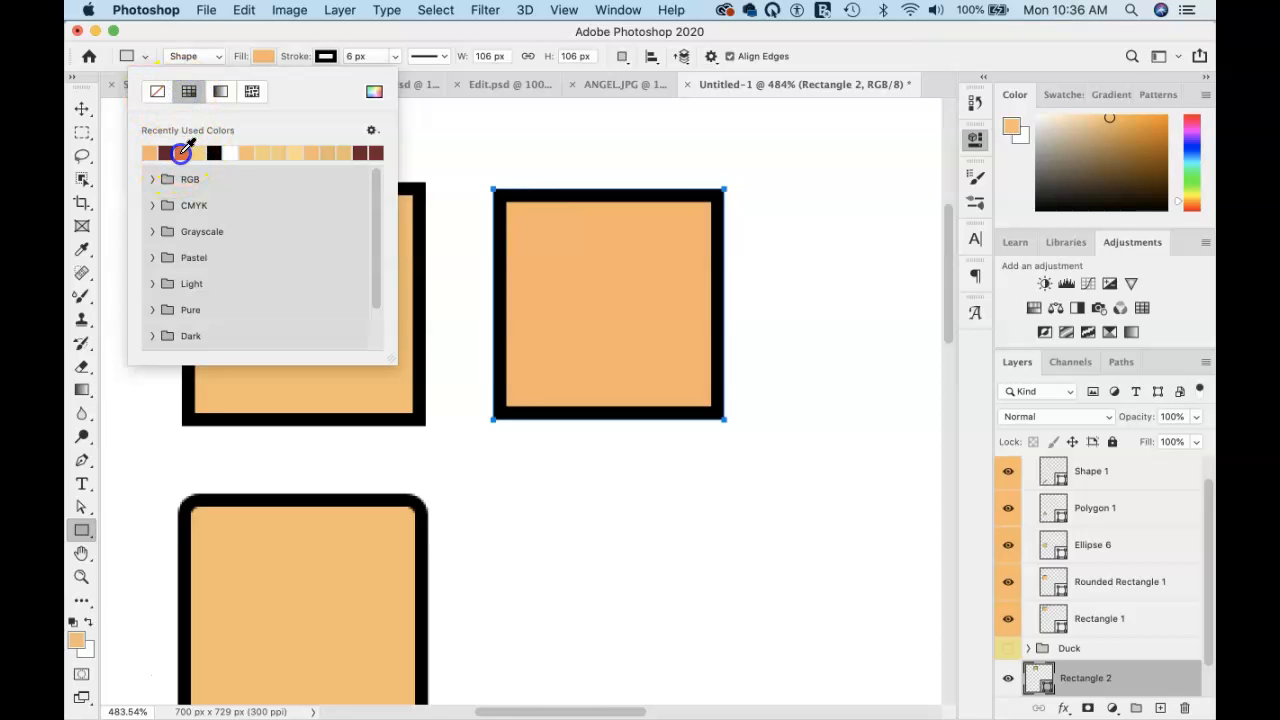
# Try removing the new square's stroke color, and set the stroke back to black.
pyautogui.click(325, 57)
pyautogui.click(220, 92)
pyautogui.click(220, 92)
pyautogui.click(277, 152)
pyautogui.click(322, 37)
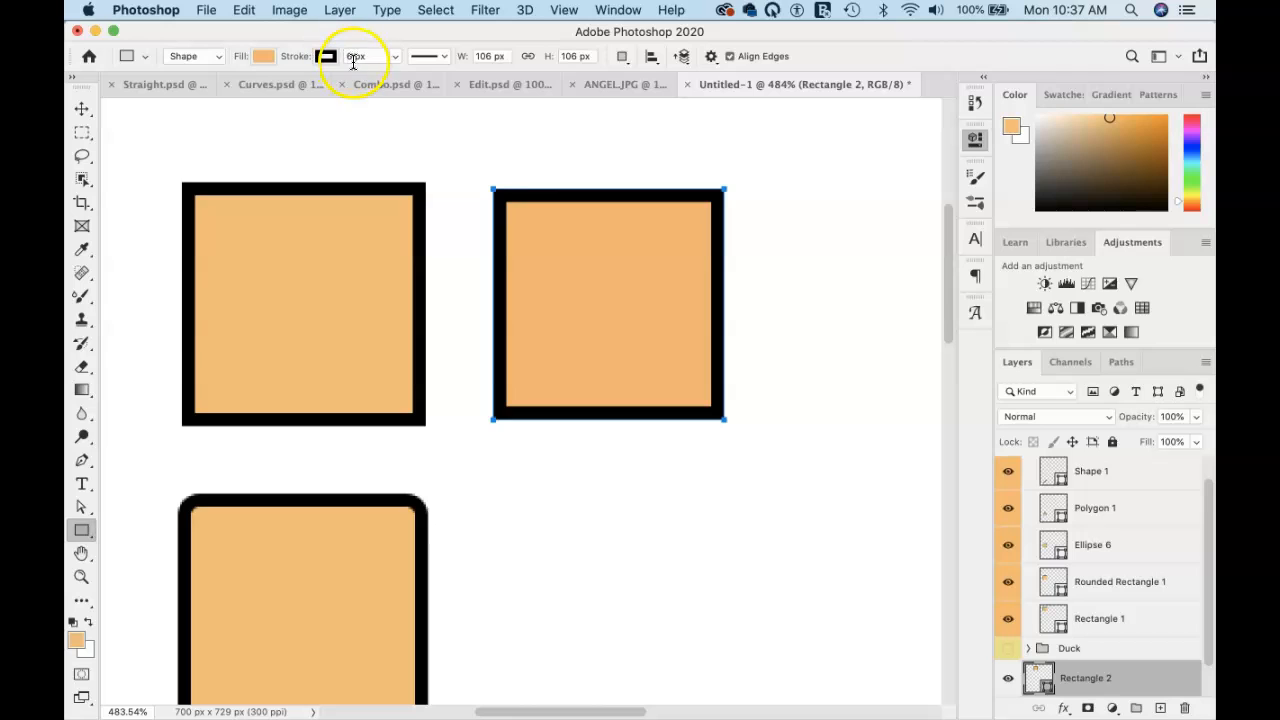
# Set the new square's stroke width to 8 px.
pyautogui.moveTo(395, 56); pyautogui.dragTo(397, 79)
pyautogui.write('8')
pyautogui.press('Return')
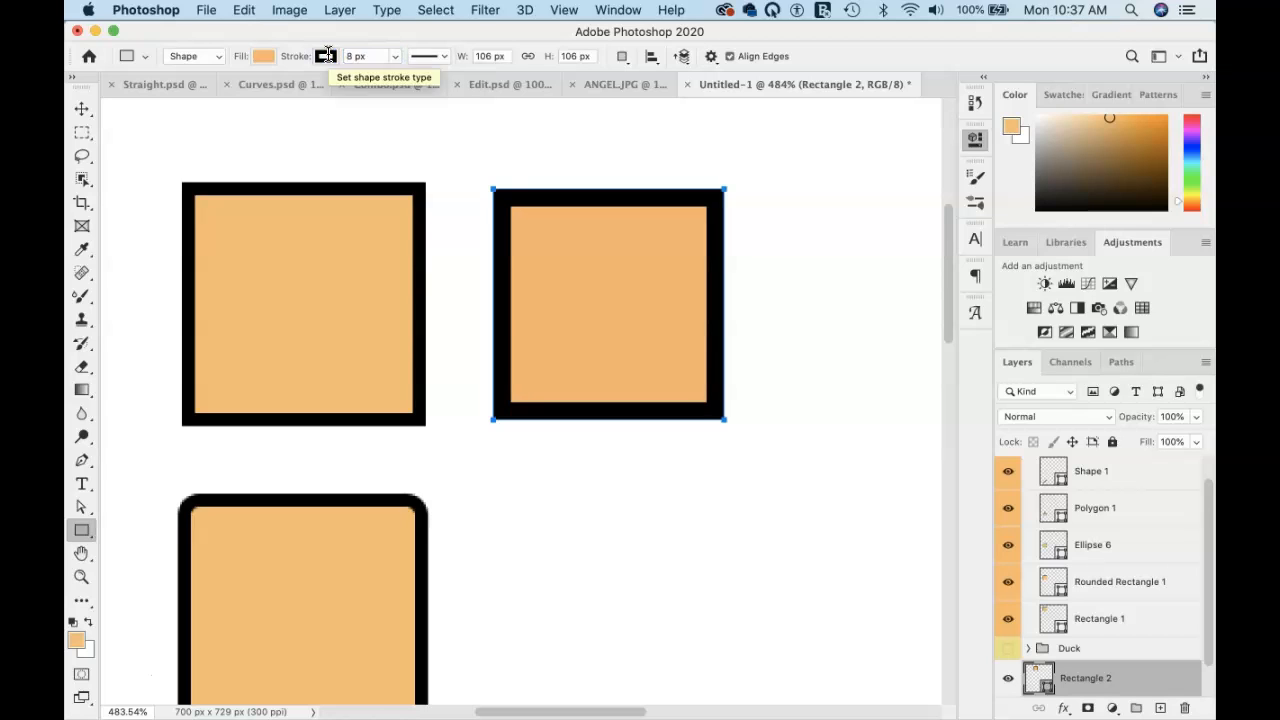
# Try dashed and dotted line styles on the square's stroke, and return it to a solid line.
pyautogui.click(442, 57)
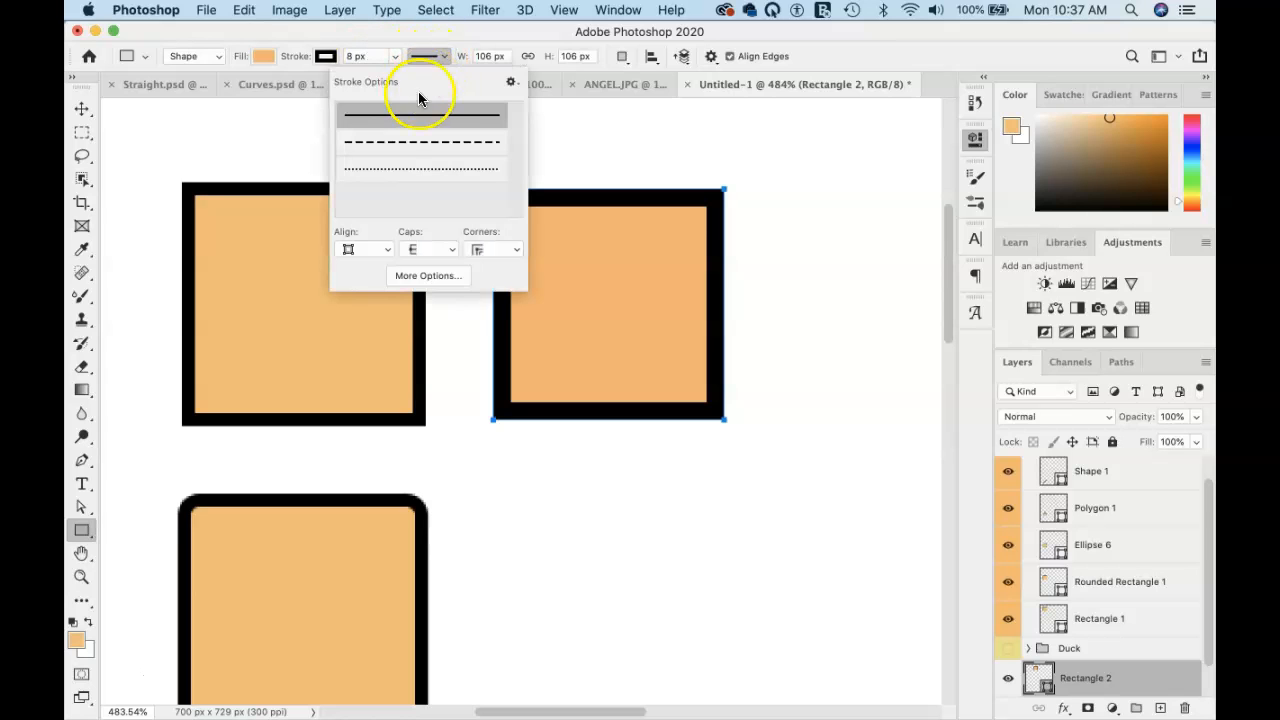
pyautogui.click(418, 145)
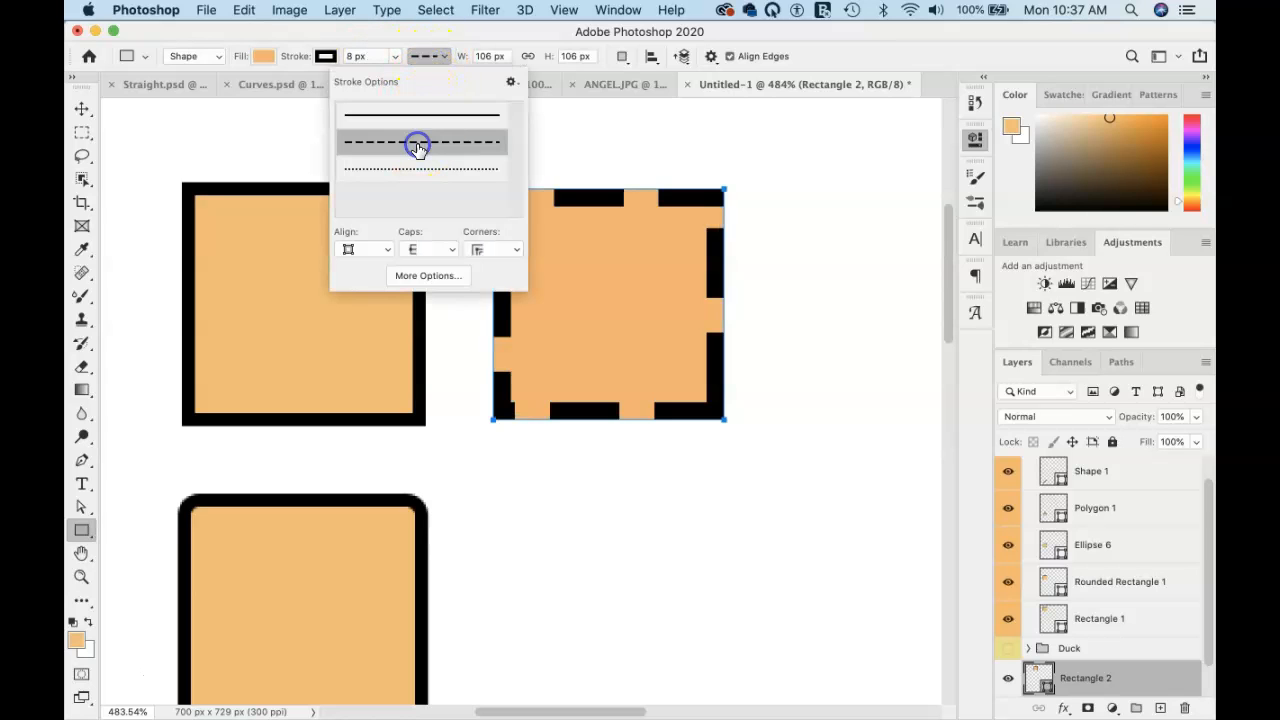
pyautogui.click(415, 169)
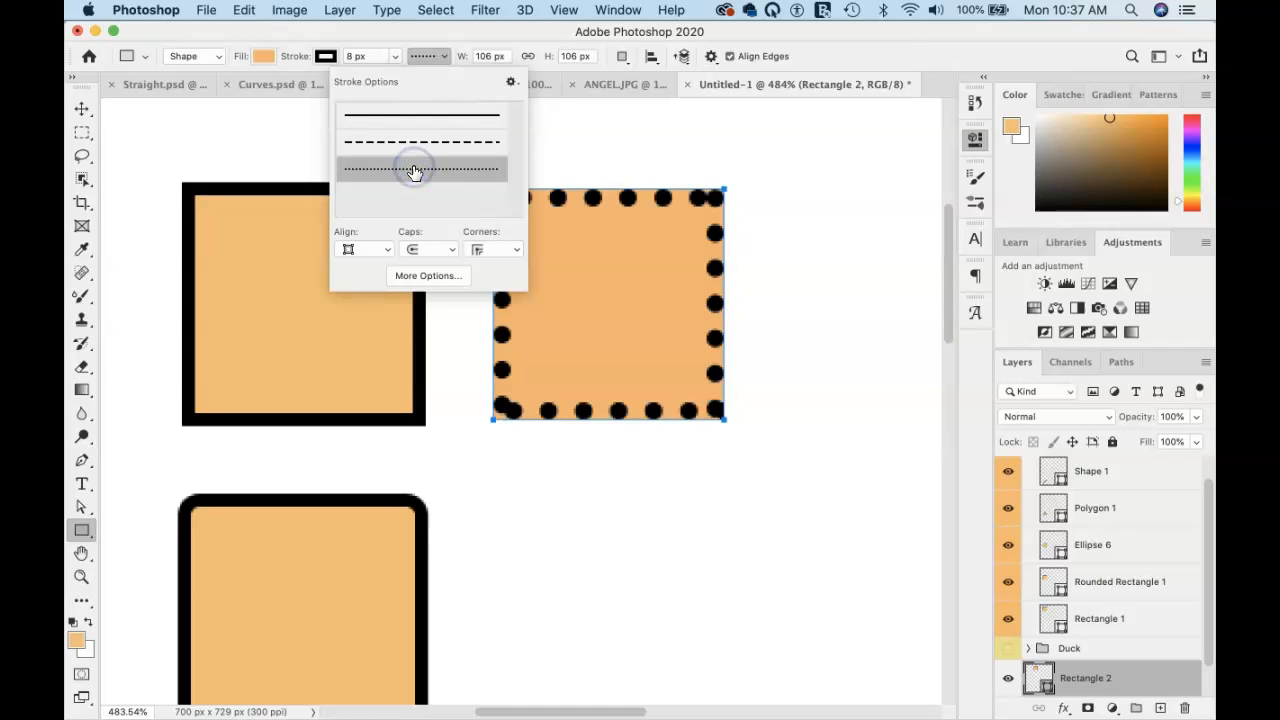
pyautogui.click(403, 115)
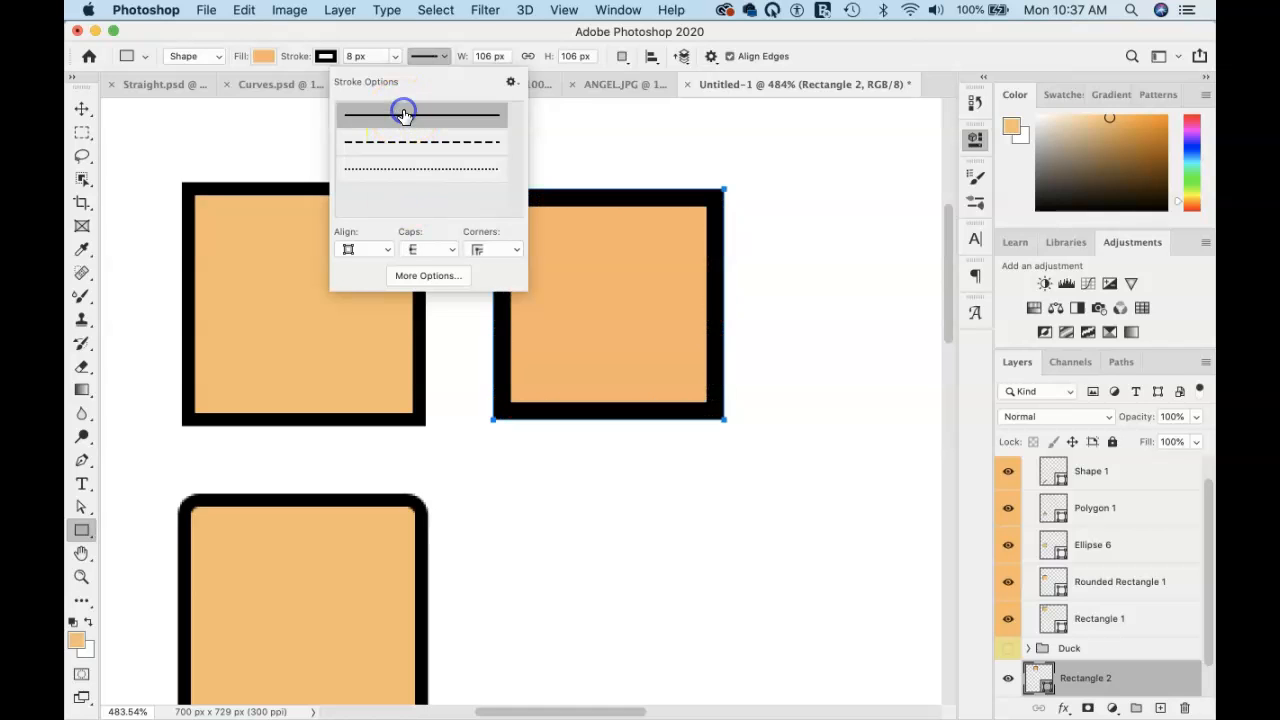
# Try center and outside alignment for the square's stroke, and return it to inside alignment.
pyautogui.click(383, 251)
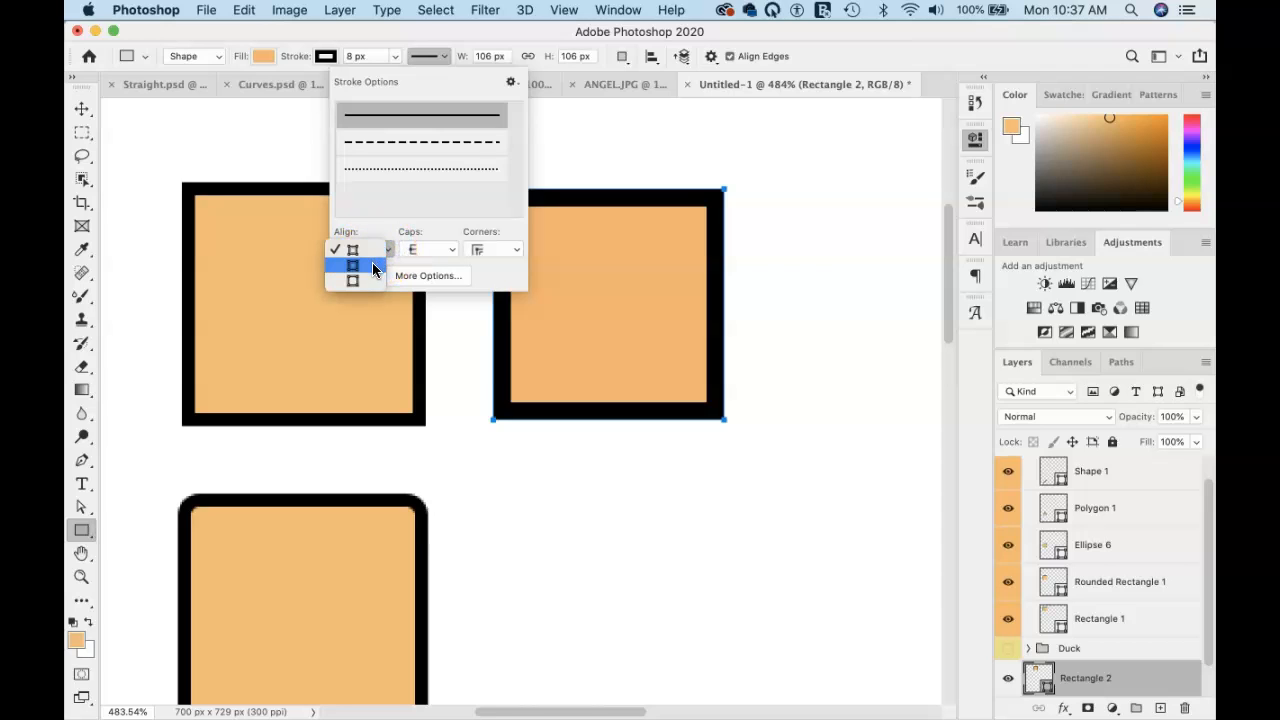
pyautogui.click(370, 263)
pyautogui.click(384, 250)
pyautogui.click(374, 264)
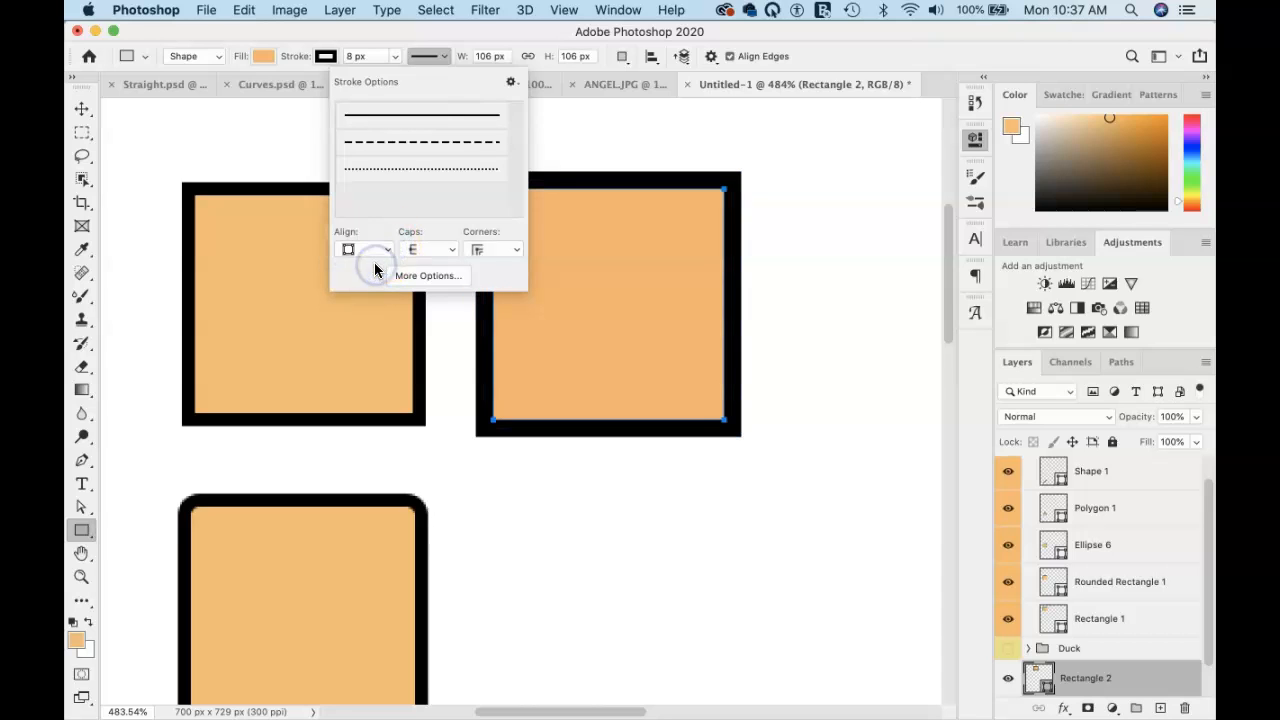
pyautogui.click(384, 250)
pyautogui.click(378, 220)
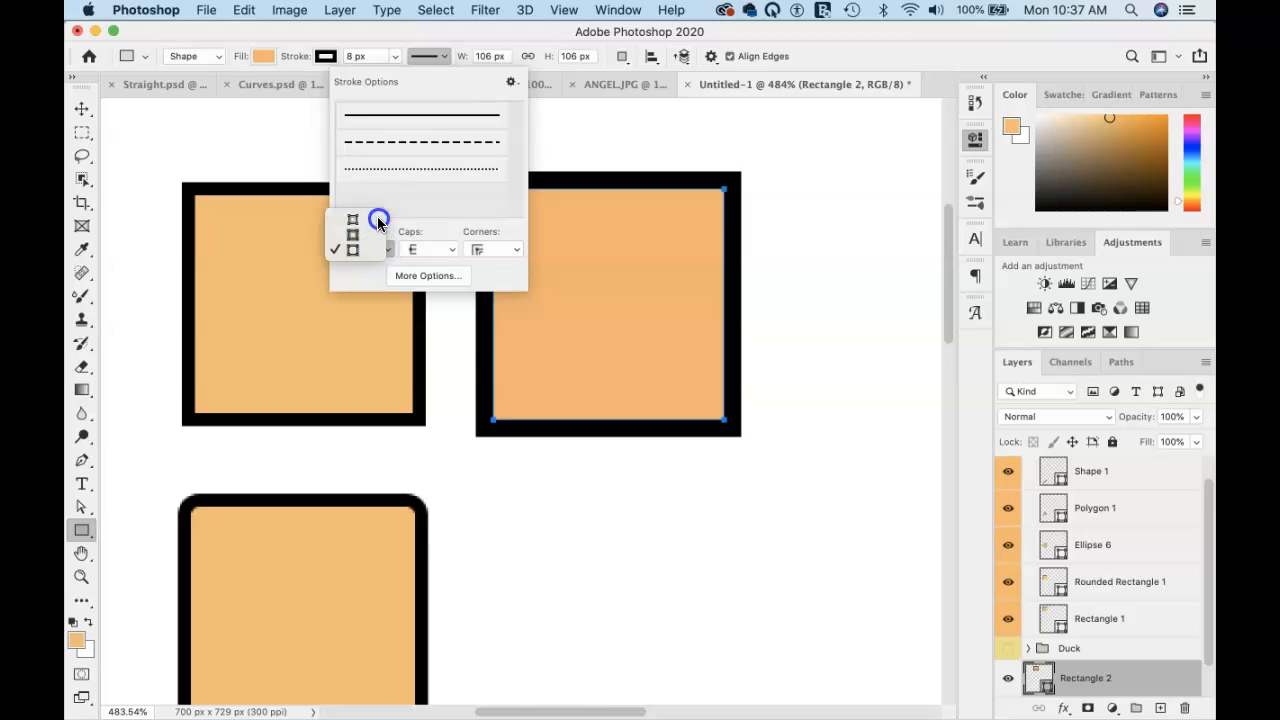
# Try round and bevel corners on the square's stroke, and view the available line cap types.
pyautogui.click(518, 251)
pyautogui.click(500, 265)
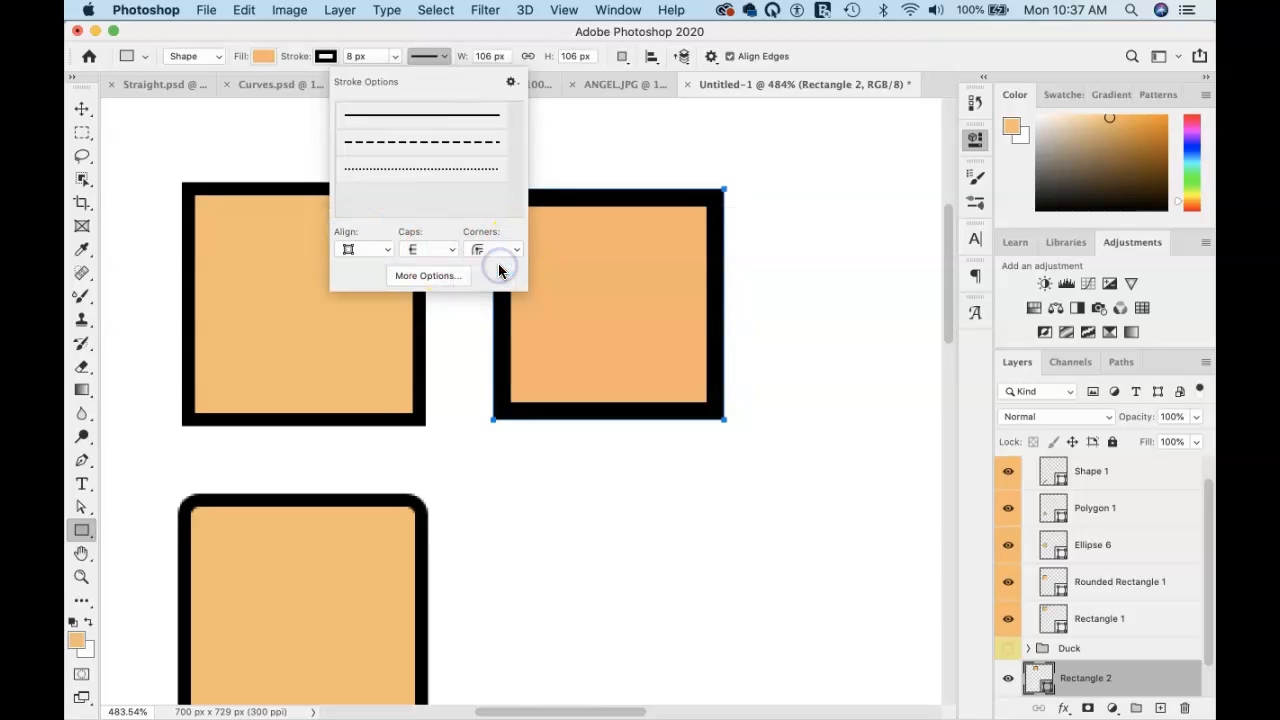
pyautogui.click(502, 248)
pyautogui.click(495, 264)
pyautogui.click(449, 247)
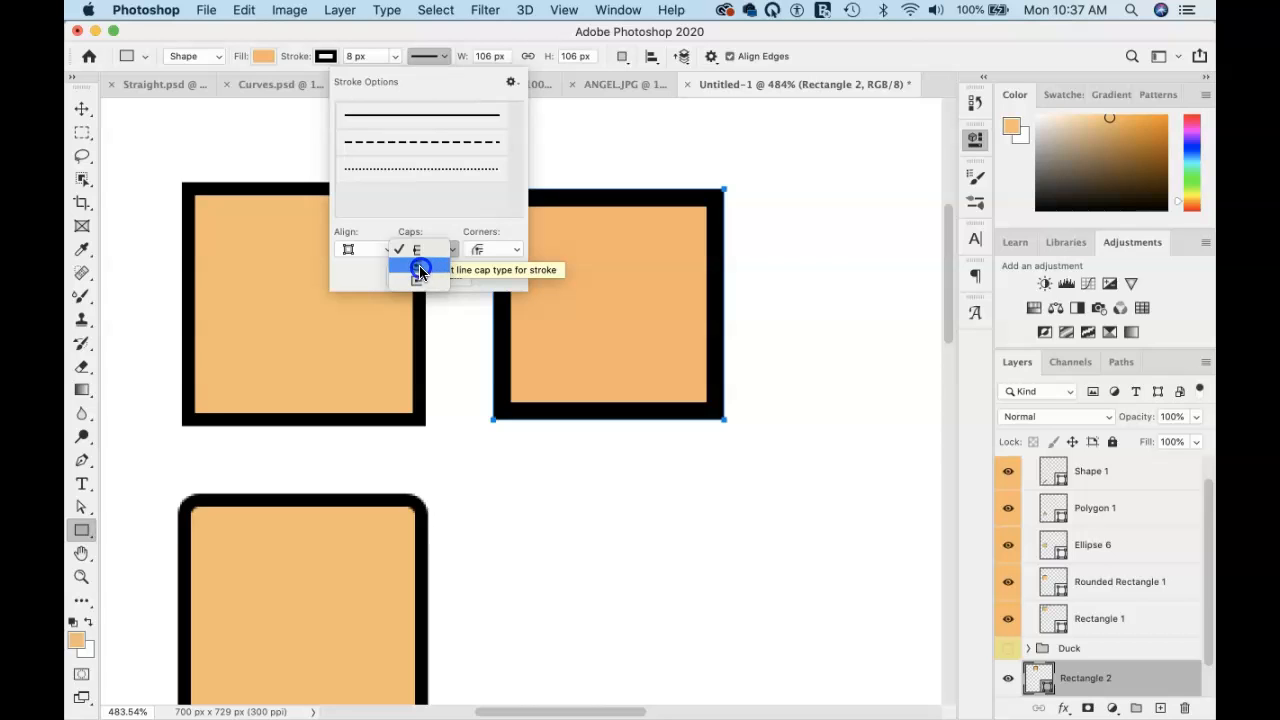
pyautogui.click(434, 230)
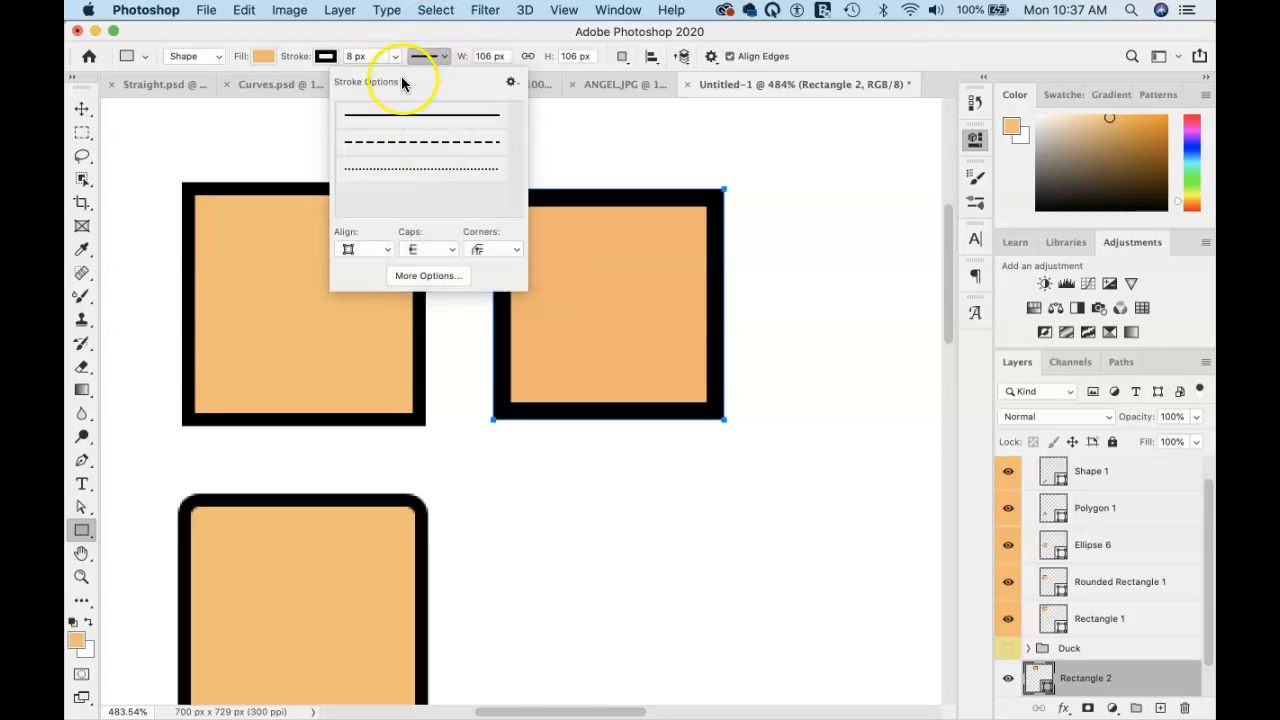
pyautogui.click(443, 30)
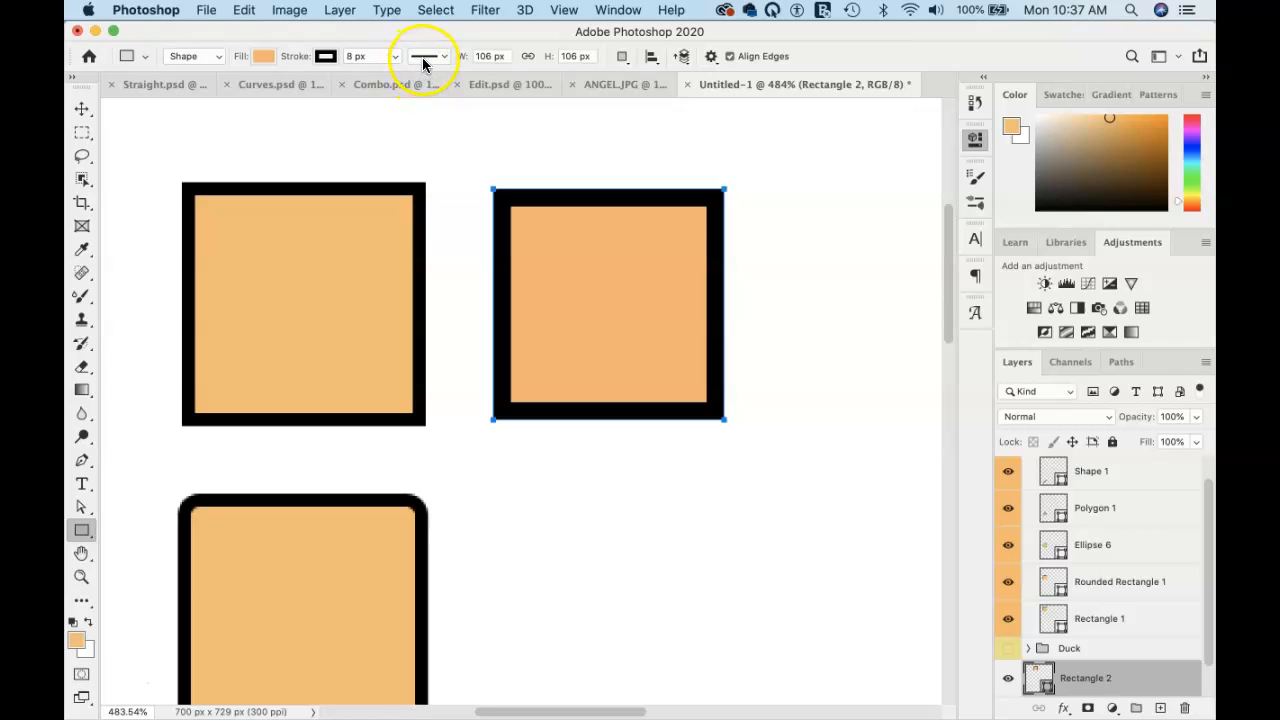
# Add a narrow horizontal rectangle overlapping the square's right edge with Combine Shapes, making the combined shape about 184 px wide.
pyautogui.click(621, 58)
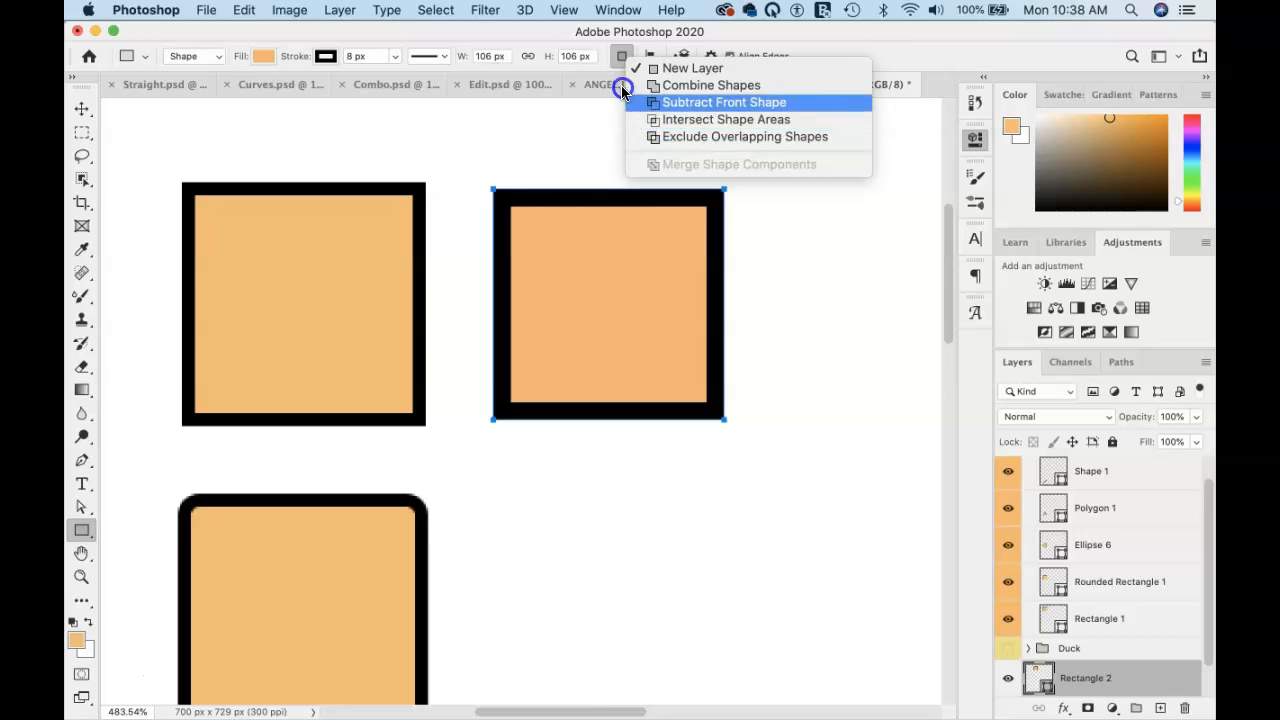
pyautogui.click(616, 56)
pyautogui.click(594, 145)
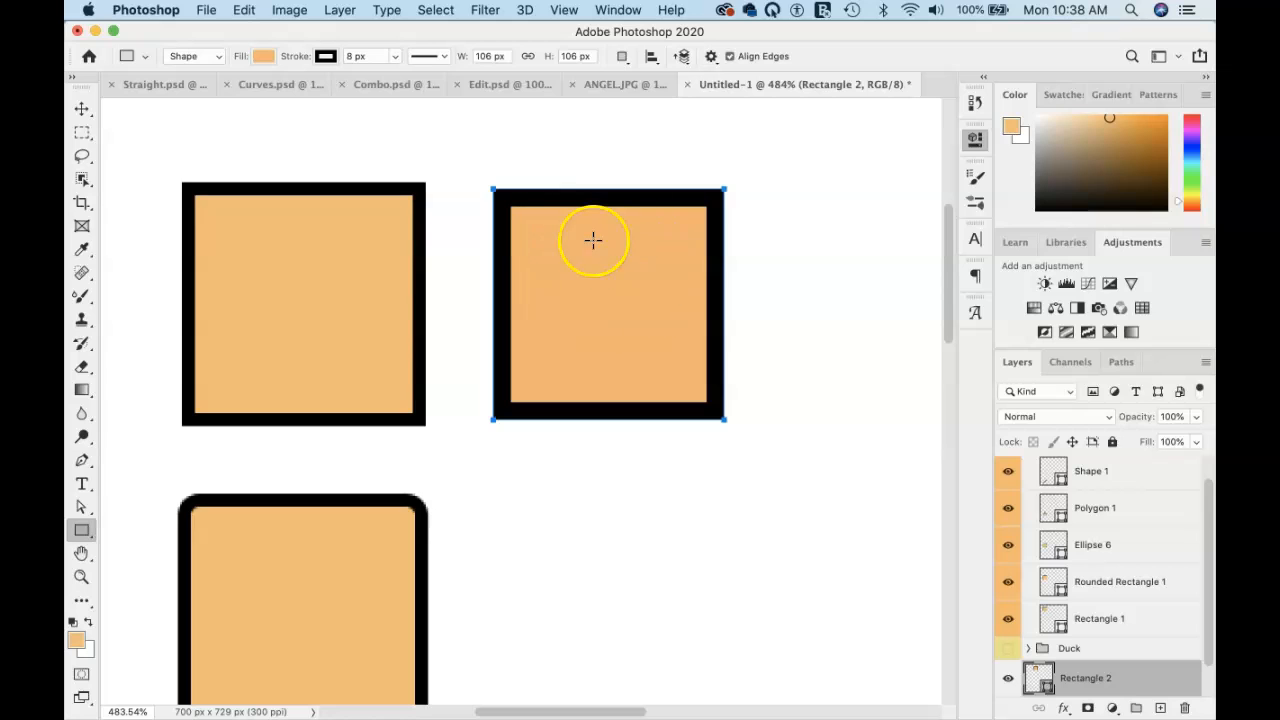
pyautogui.click(622, 60)
pyautogui.moveTo(624, 68); pyautogui.dragTo(652, 90)
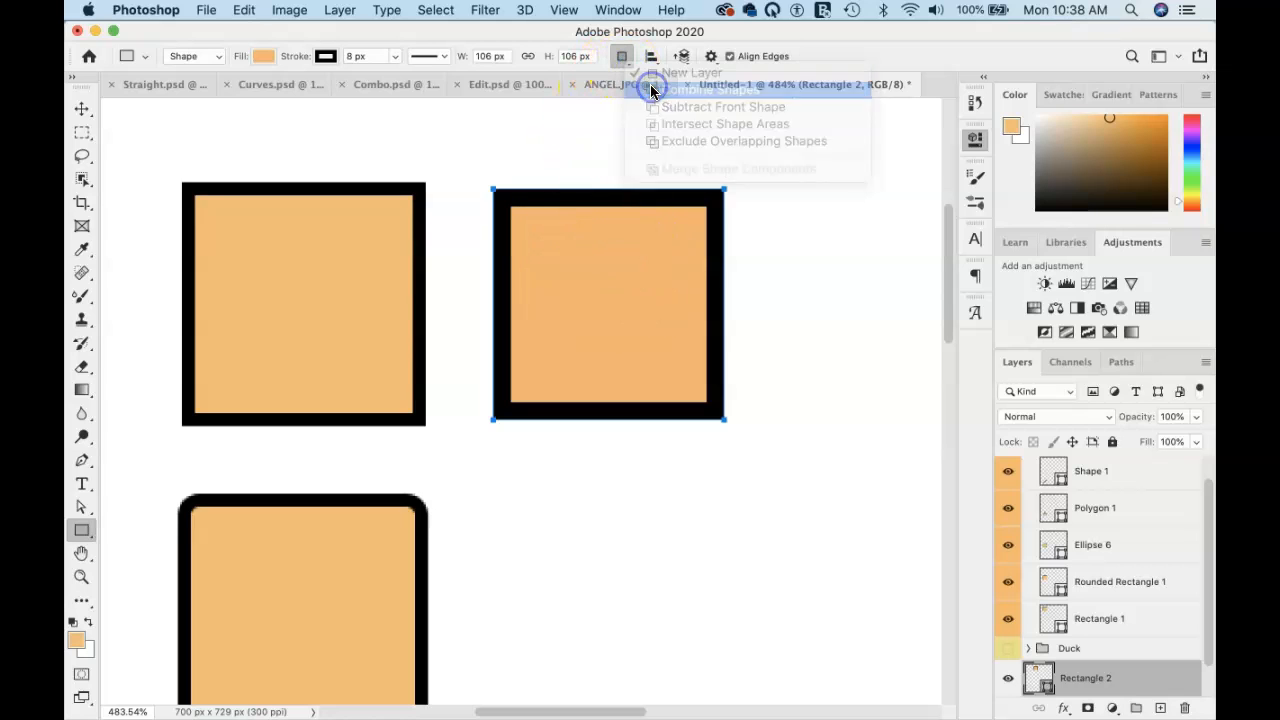
pyautogui.moveTo(615, 281); pyautogui.dragTo(893, 335)
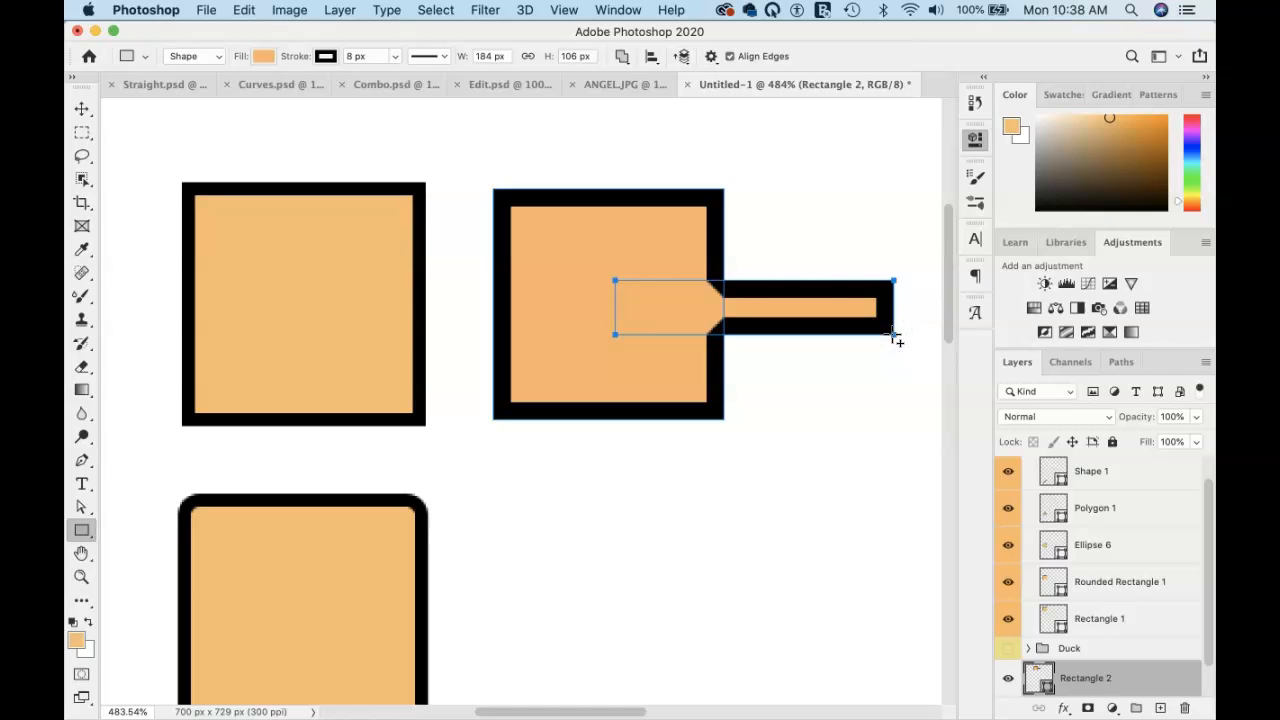
# Set the combined shape's stroke corners to miter.
pyautogui.click(445, 56)
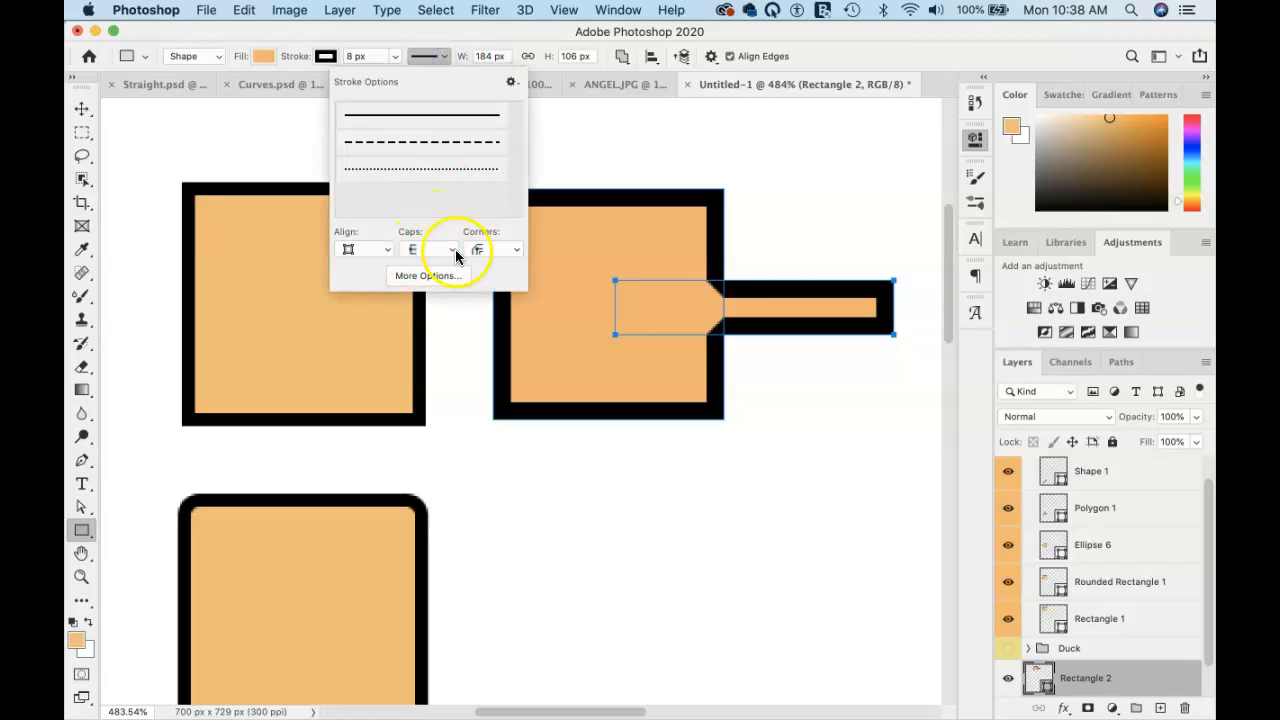
pyautogui.click(487, 222)
pyautogui.click(800, 38)
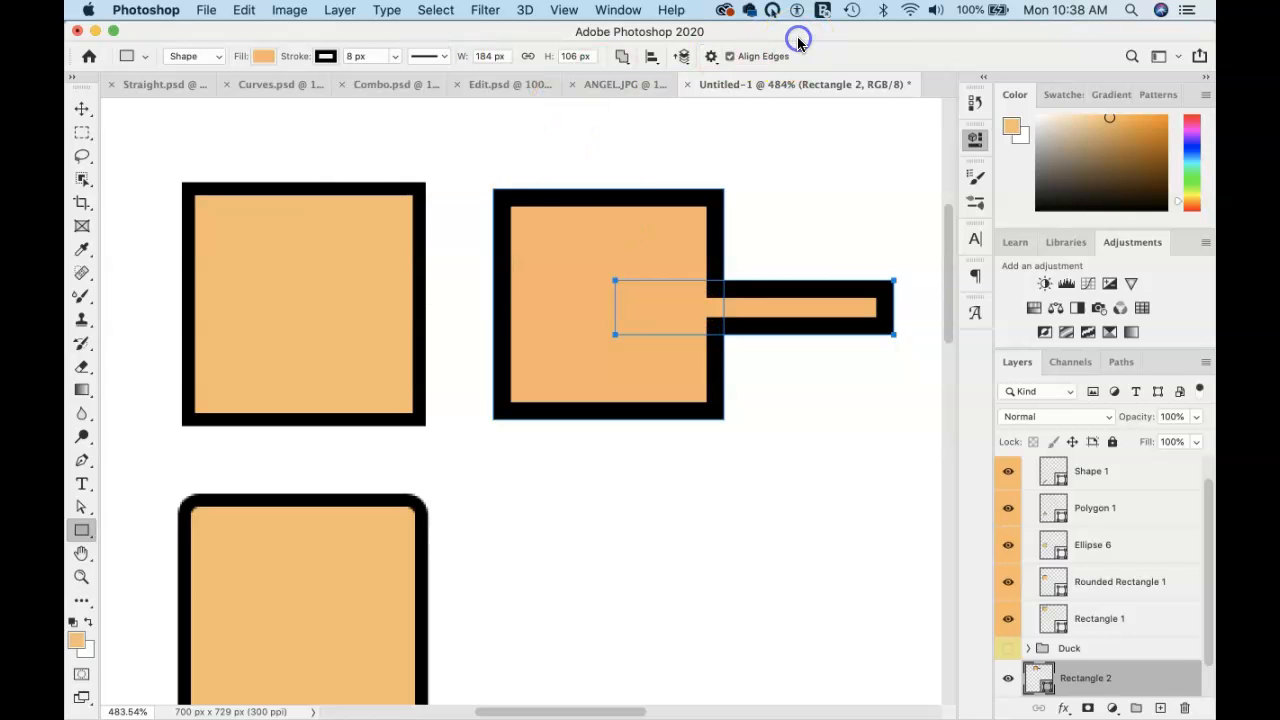
# Select the narrow horizontal rectangle's path in the combined shape with the Path Selection tool, and dismiss the dictation prompt.
pyautogui.click(770, 368)
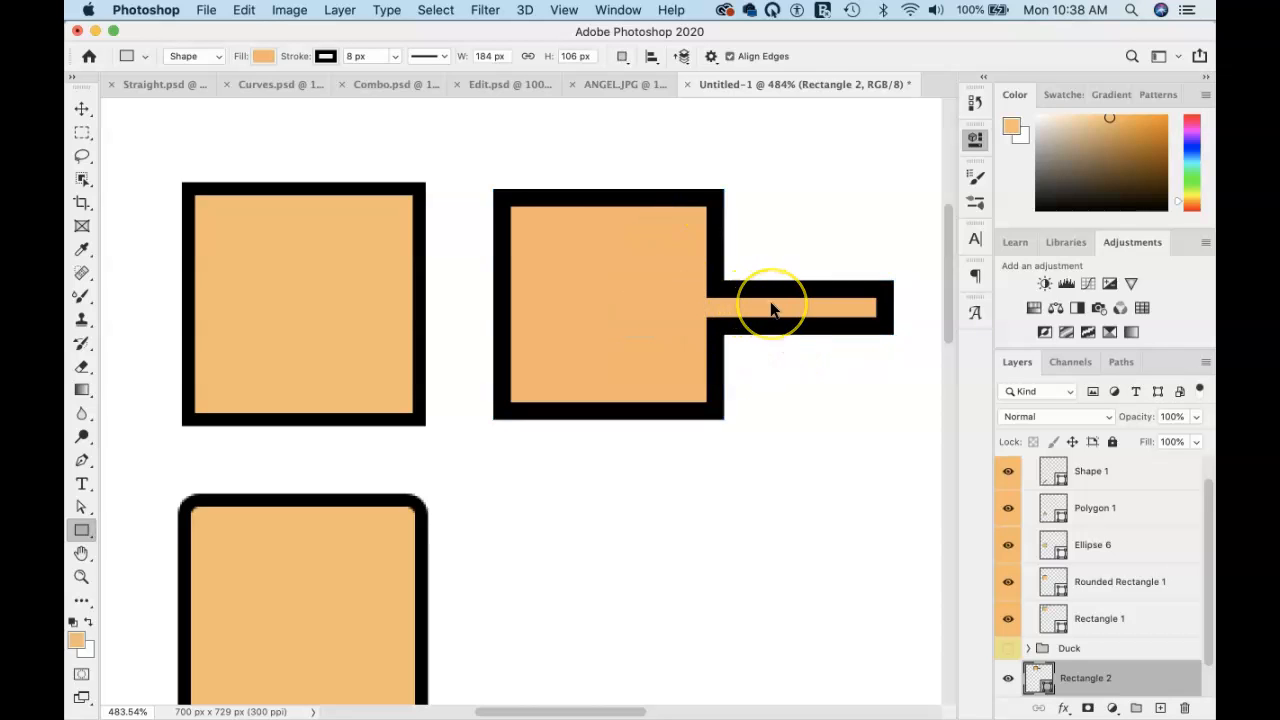
pyautogui.press('a')
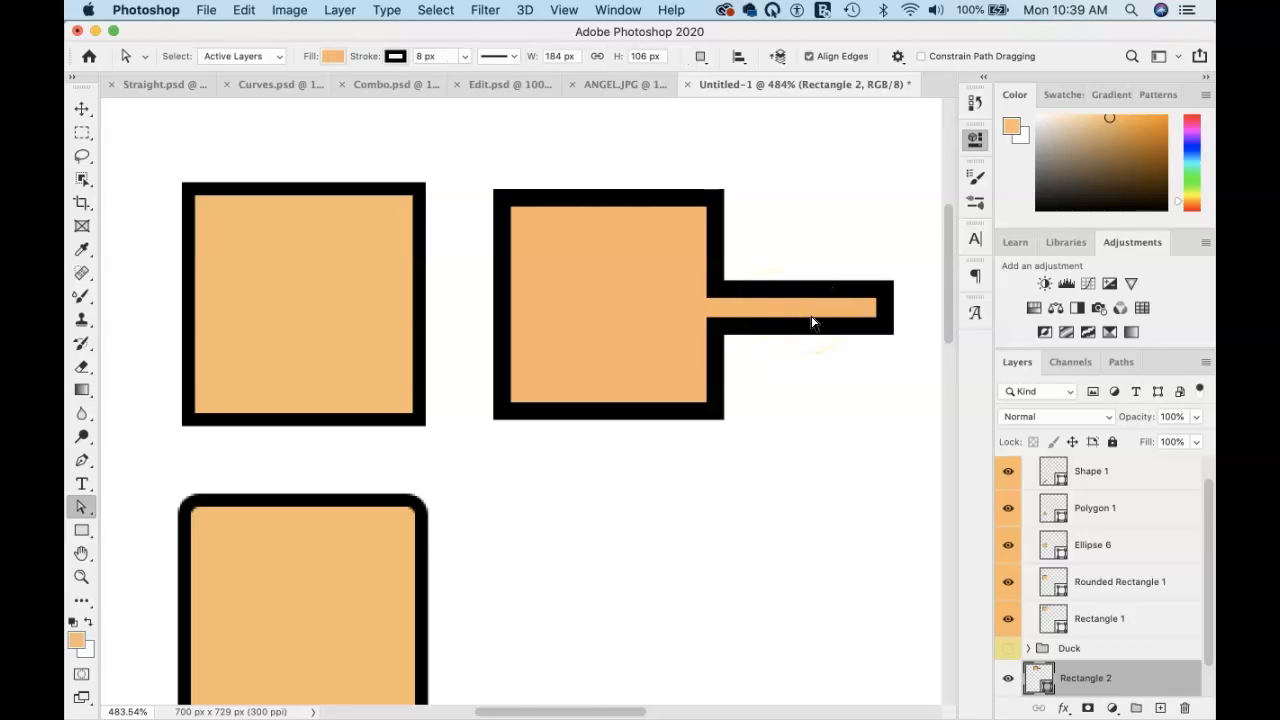
pyautogui.click(804, 317)
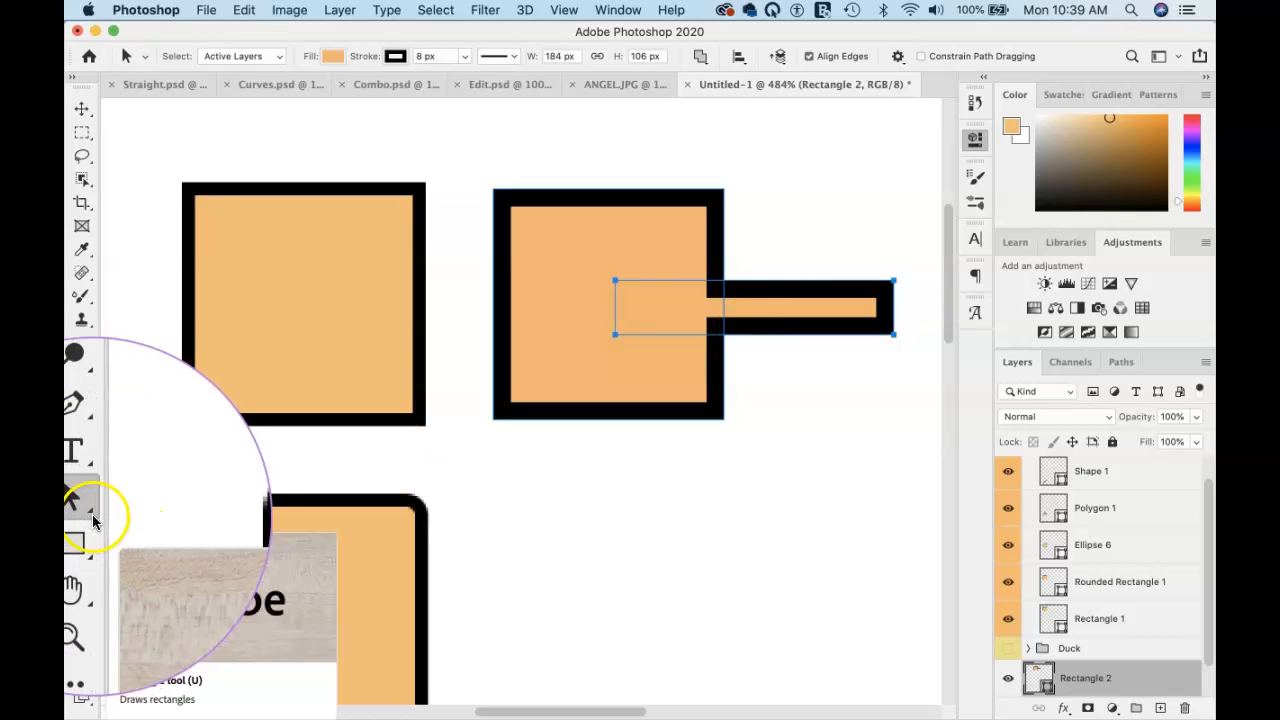
pyautogui.press('fn')
pyautogui.press('fn')
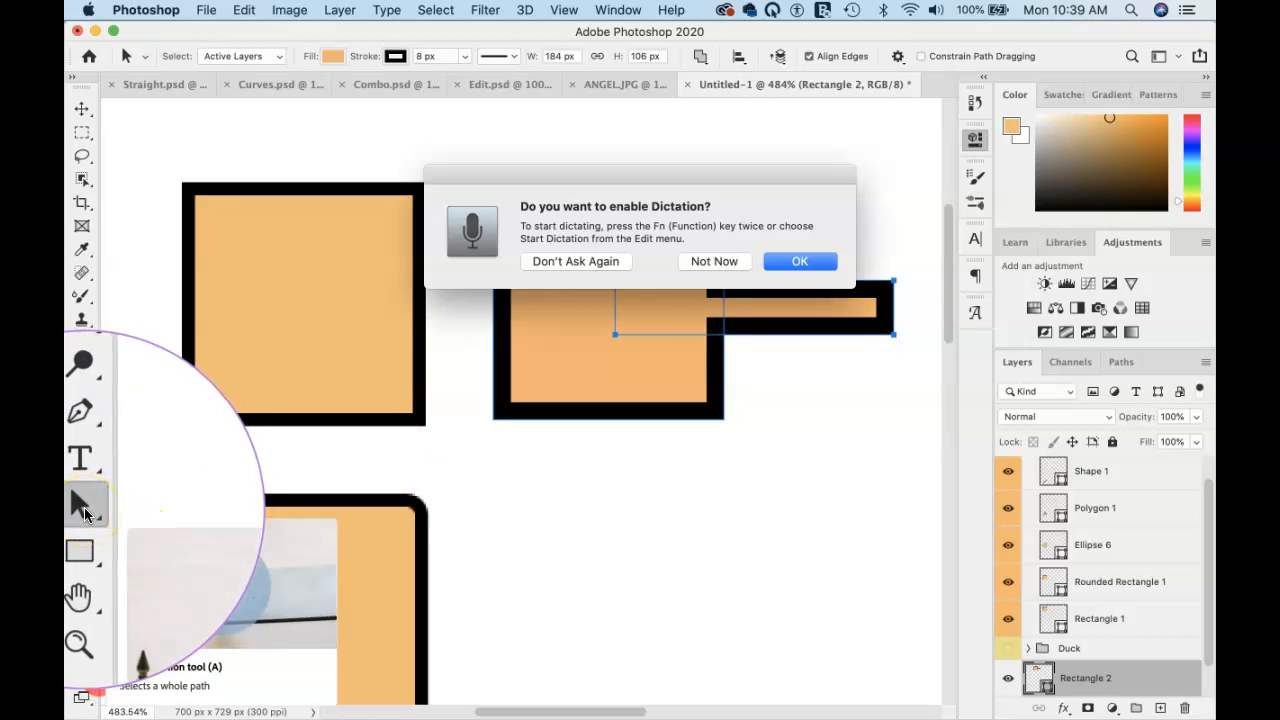
pyautogui.click(714, 261)
# Try the Direct Selection tool on the narrow rectangle's individual corner points, and reselect the whole path.
pyautogui.click(82, 512)
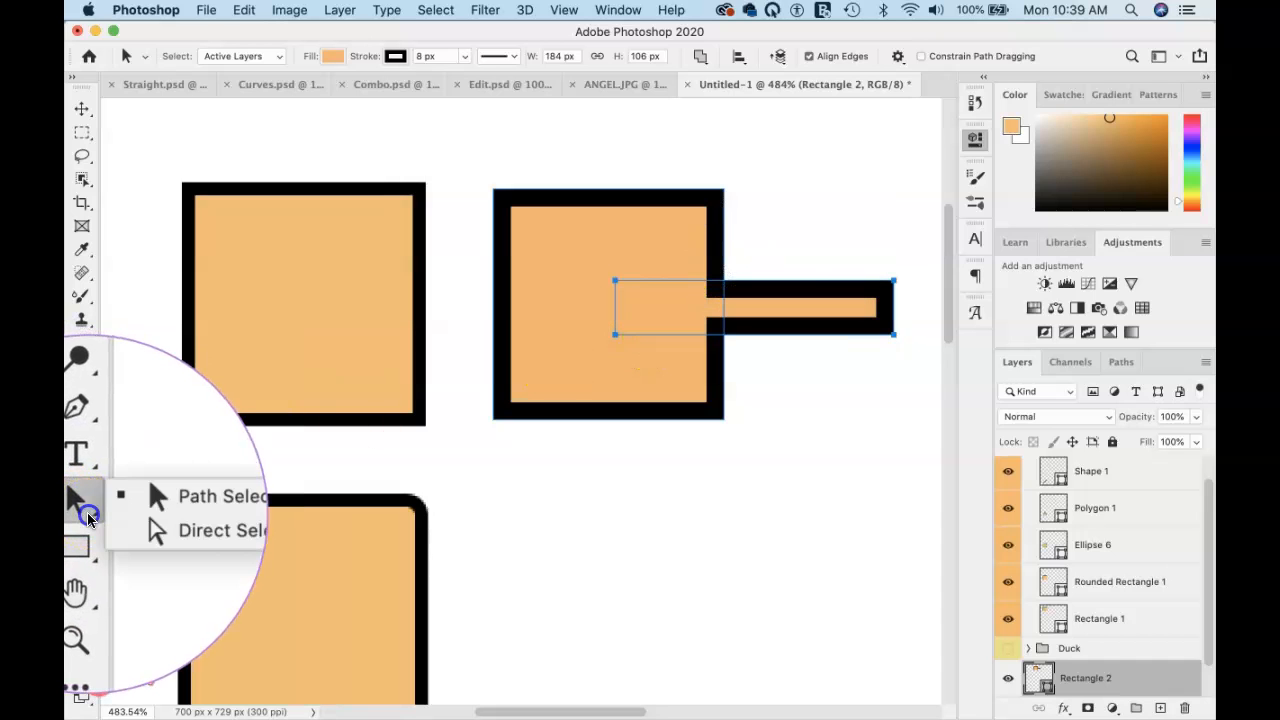
pyautogui.click(142, 528)
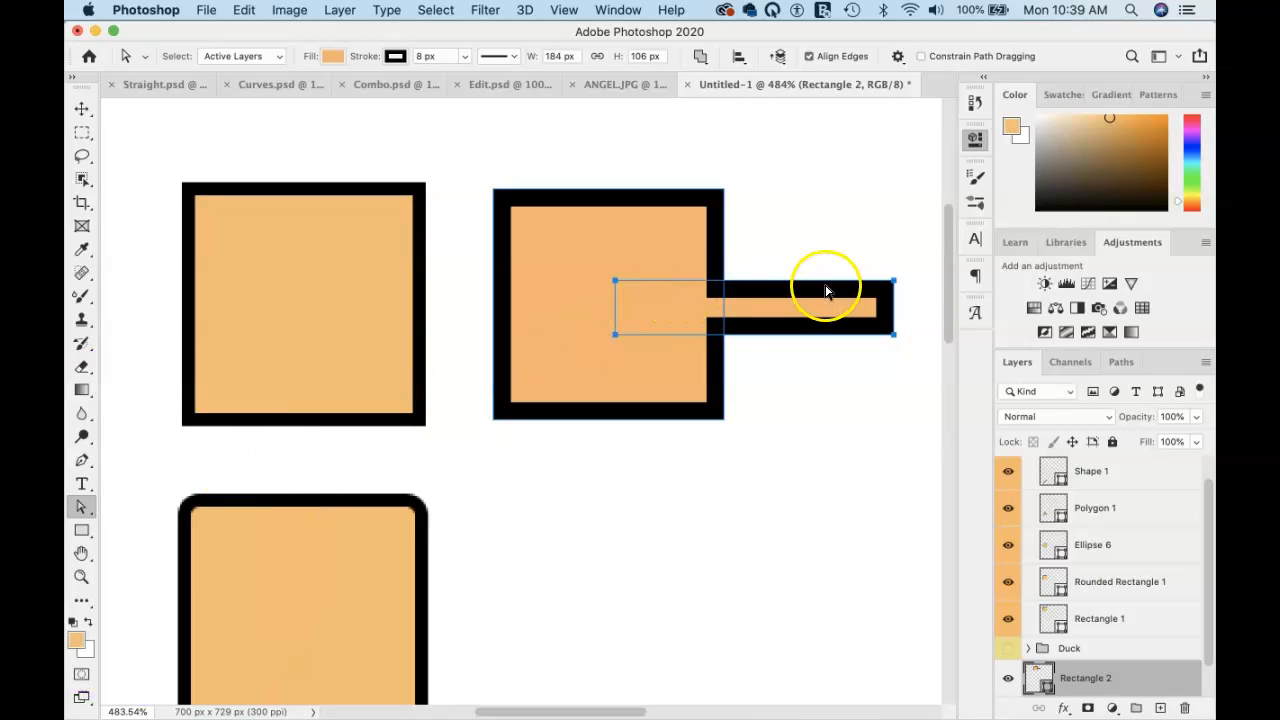
pyautogui.click(894, 281)
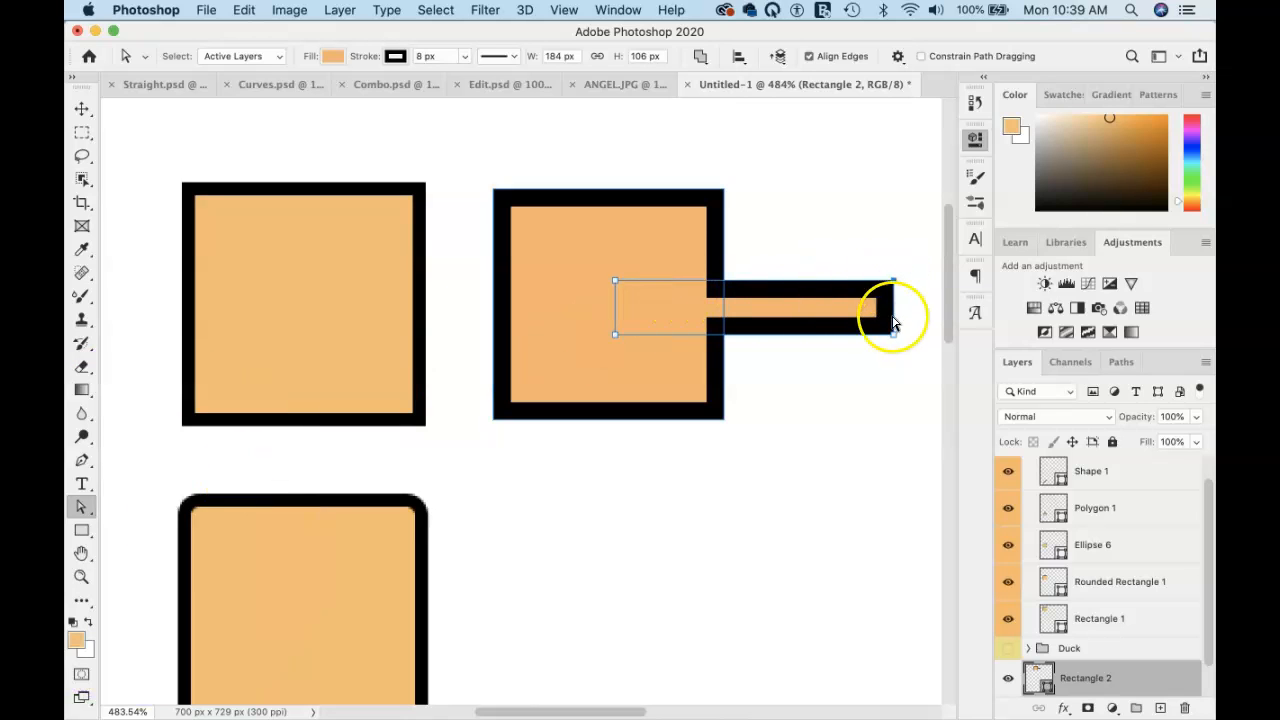
pyautogui.click(894, 335)
pyautogui.keyDown('shift'); pyautogui.click(611, 334); pyautogui.keyUp('shift')
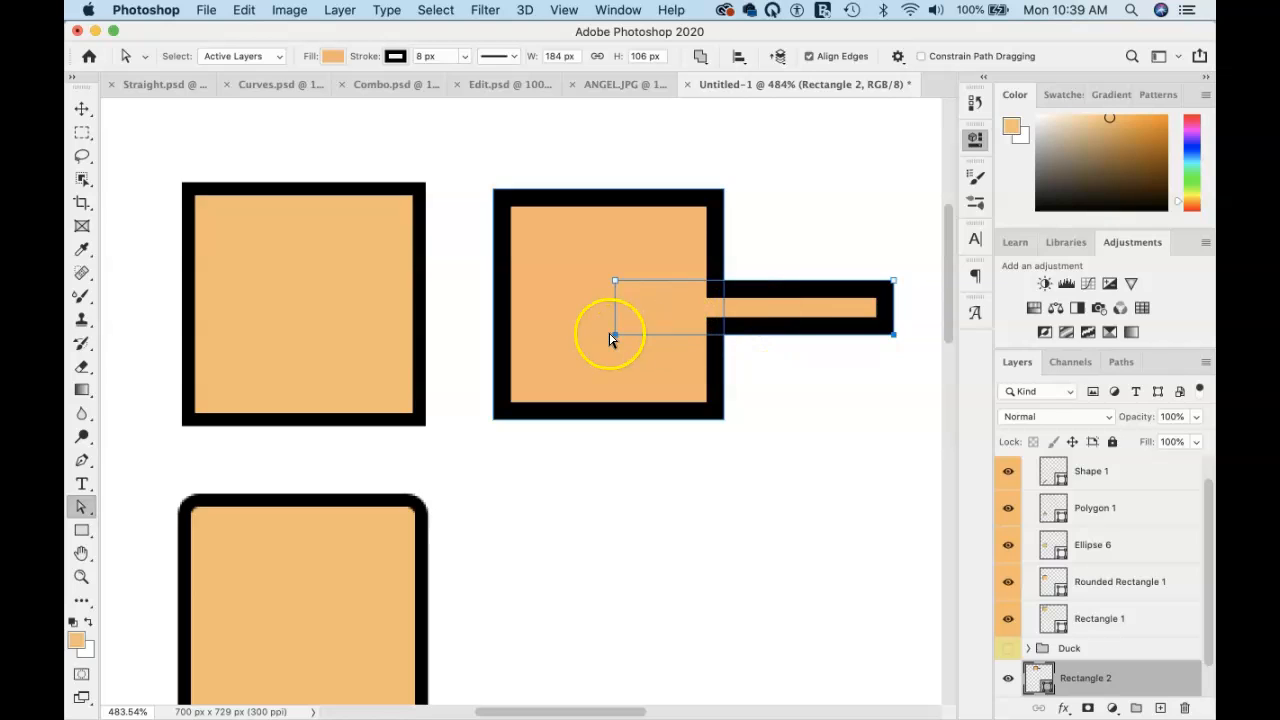
pyautogui.click(615, 334)
pyautogui.click(615, 279)
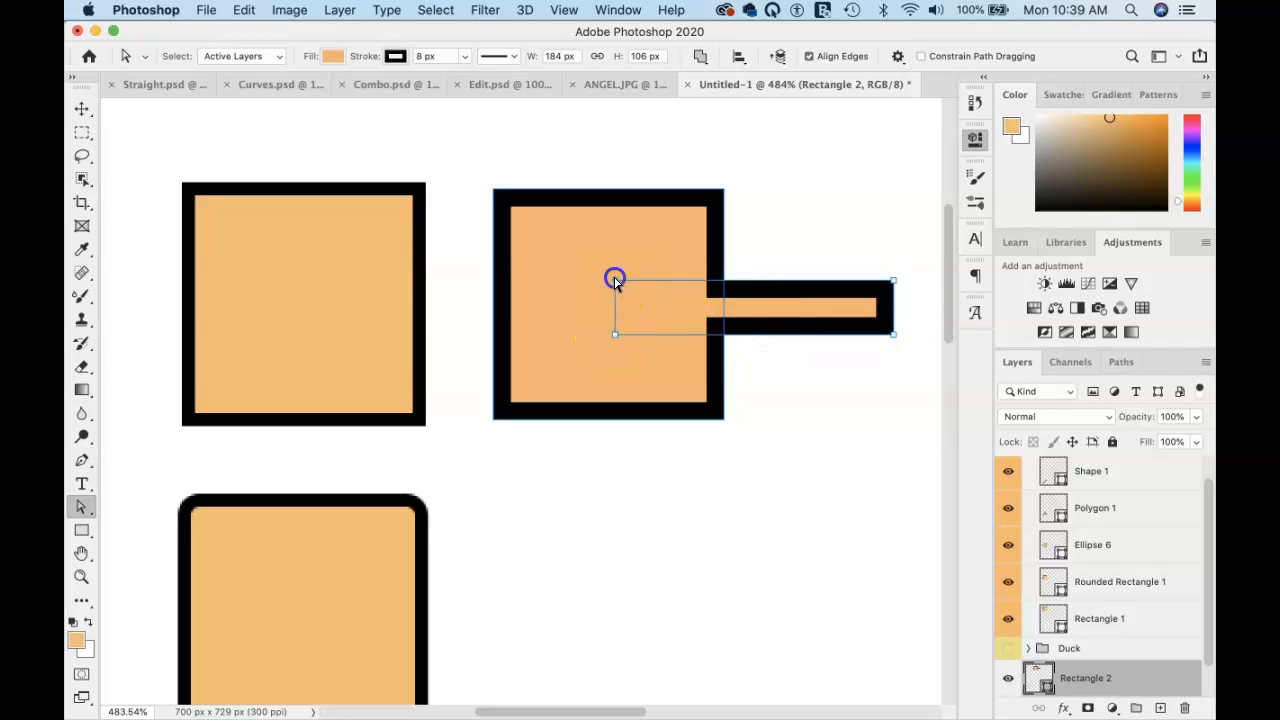
pyautogui.click(757, 312)
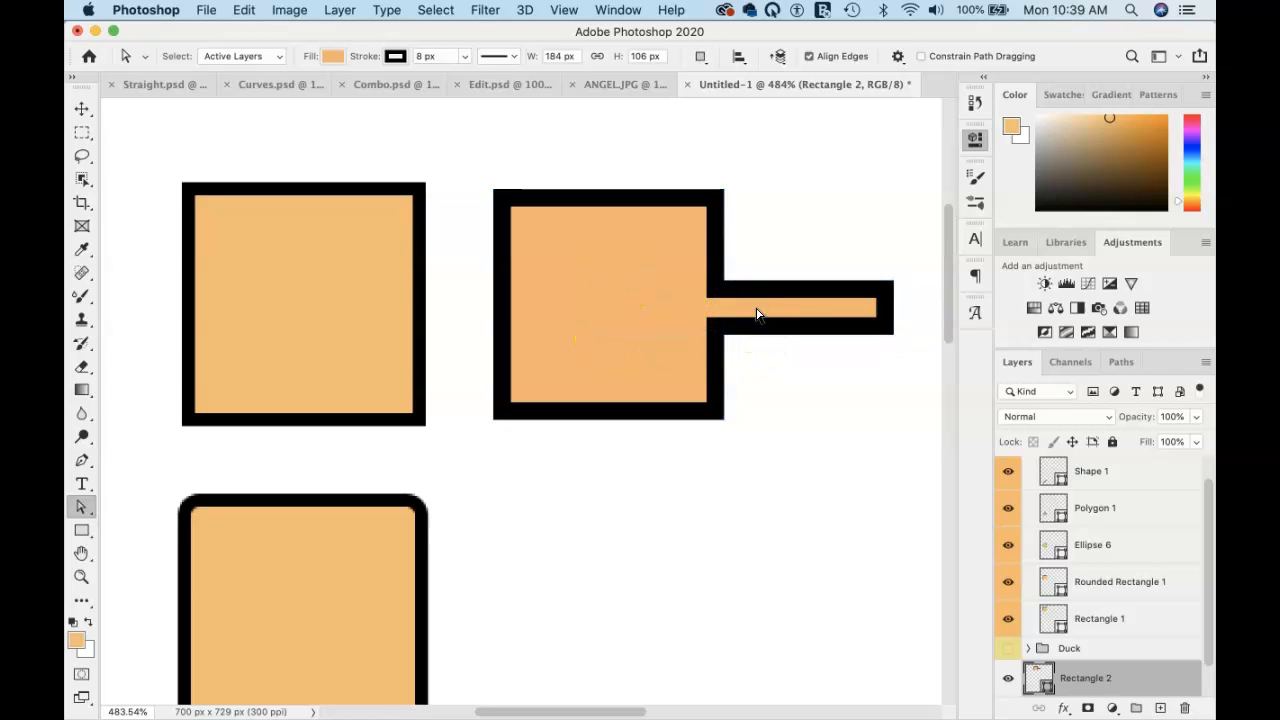
pyautogui.click(766, 309)
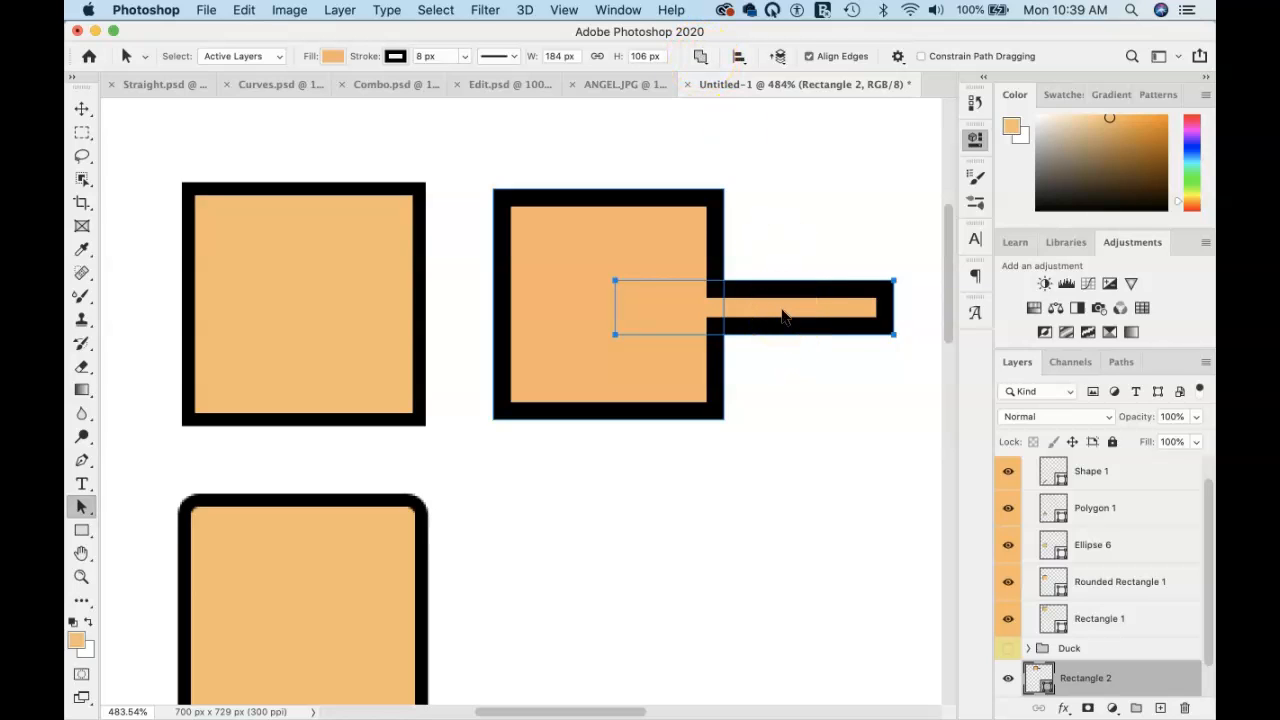
# Add two narrow vertical rectangles as key teeth below the horizontal bar, using the Rectangle tool with Combine Shapes.
pyautogui.press('u')
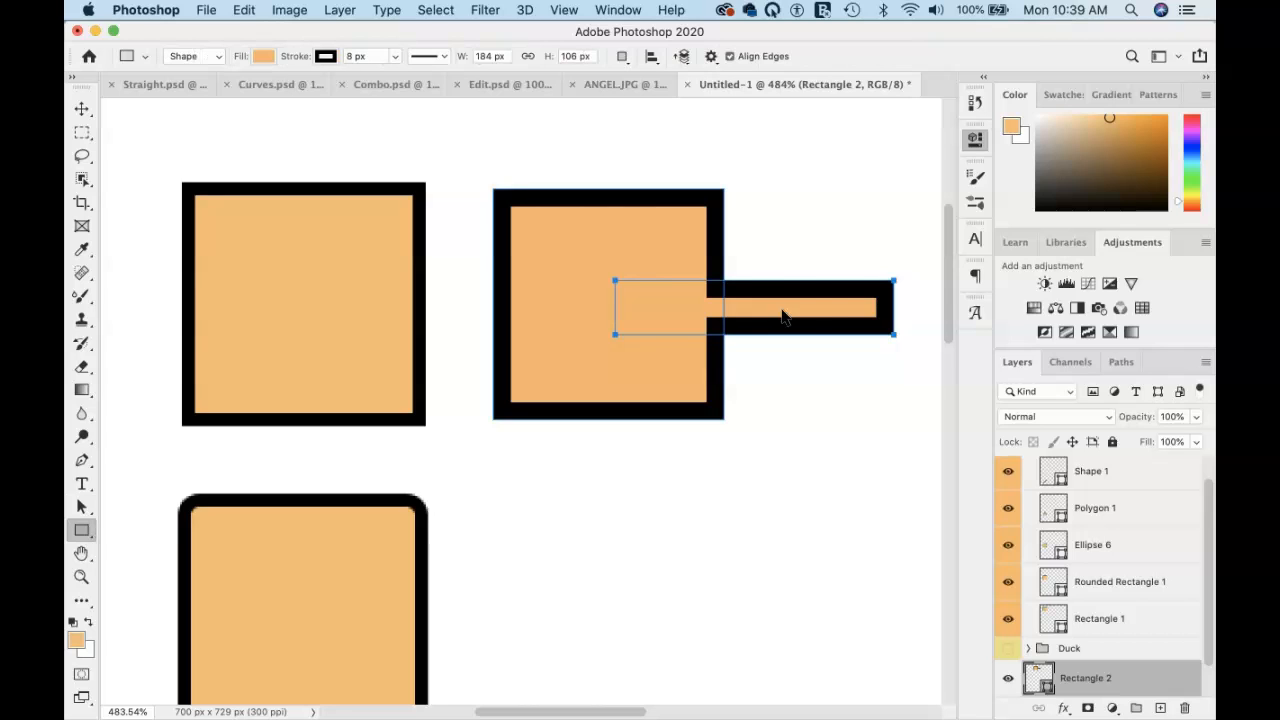
pyautogui.moveTo(770, 308); pyautogui.dragTo(816, 389)
pyautogui.press('super+z')
pyautogui.click(621, 56)
pyautogui.click(651, 86)
pyautogui.moveTo(780, 310); pyautogui.dragTo(816, 389)
pyautogui.press('super+z')
pyautogui.moveTo(774, 308); pyautogui.dragTo(824, 400)
pyautogui.moveTo(834, 306); pyautogui.dragTo(882, 400)
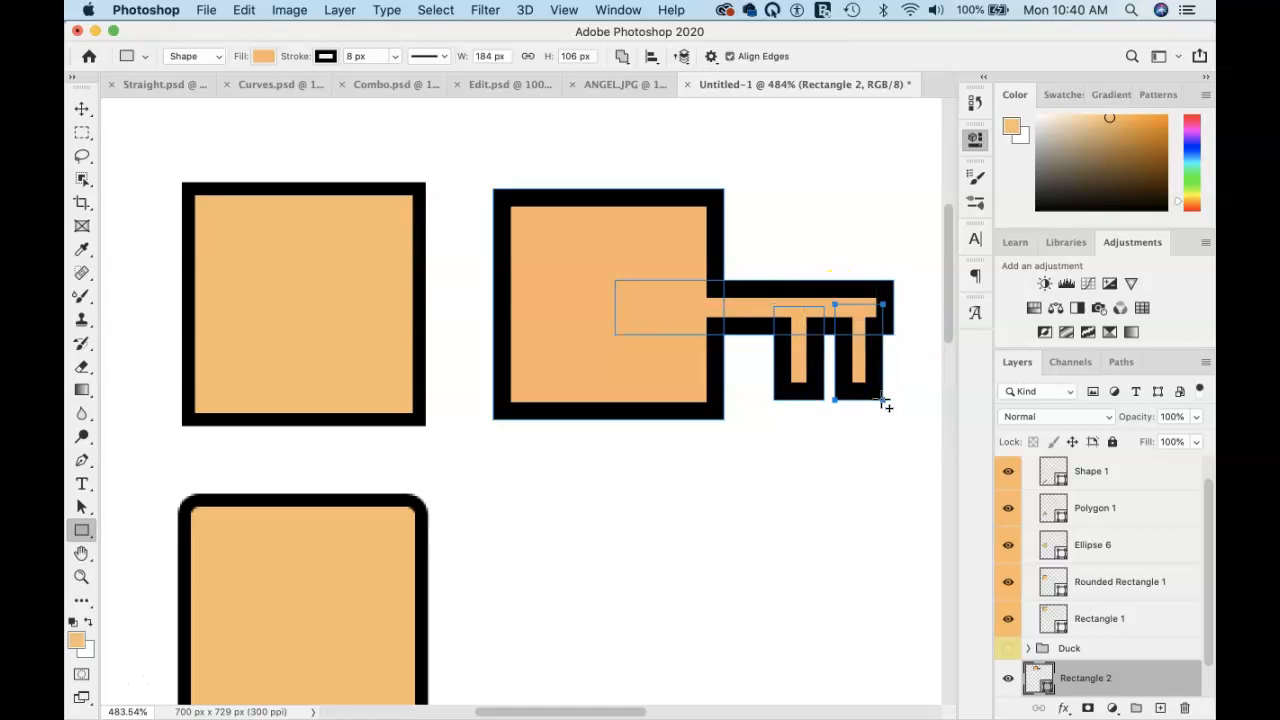
# Try applying Subtract Front Shape to the key's selected square head, undo it, and deselect the path.
pyautogui.click(733, 372)
pyautogui.click(659, 371)
pyautogui.click(745, 391)
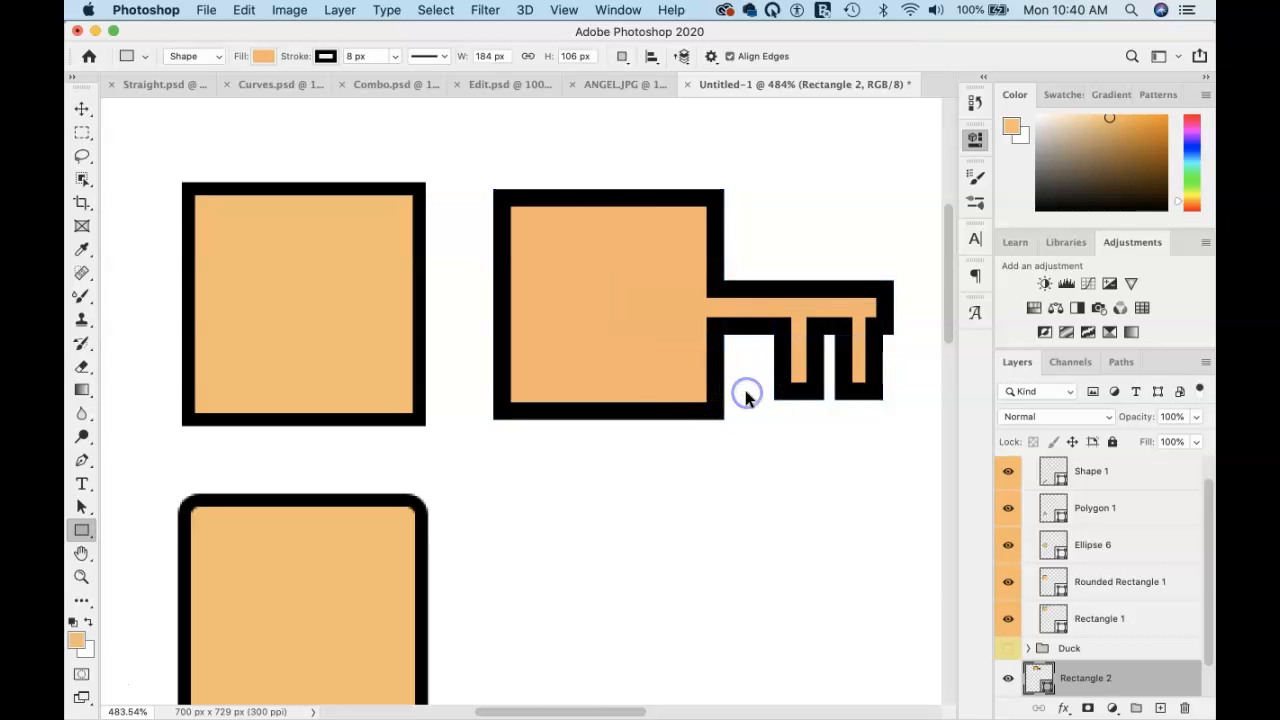
pyautogui.click(660, 358)
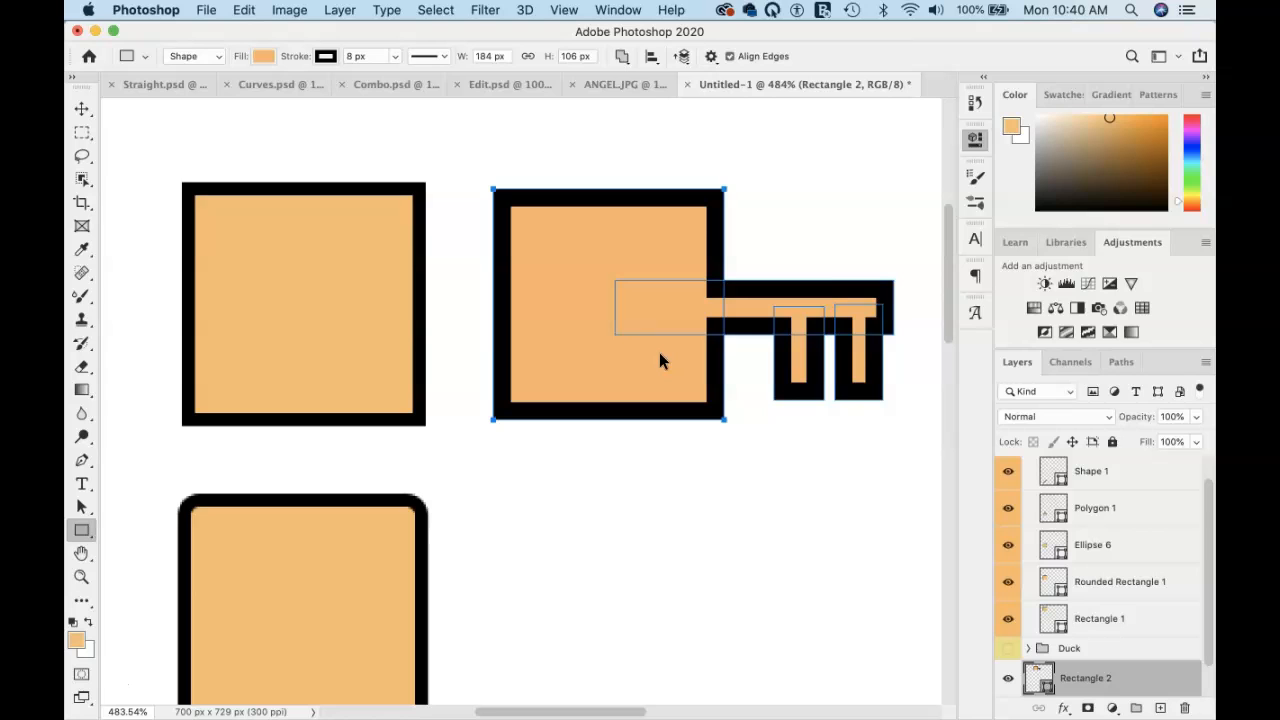
pyautogui.click(622, 56)
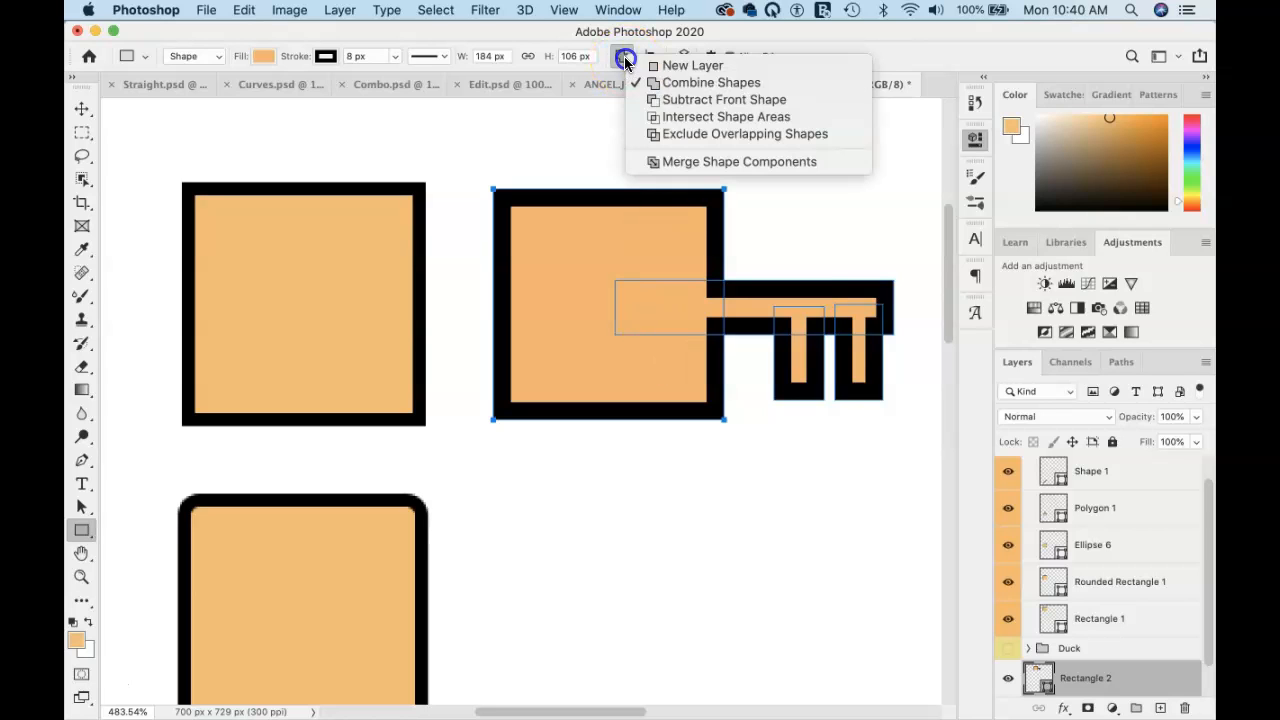
pyautogui.click(650, 100)
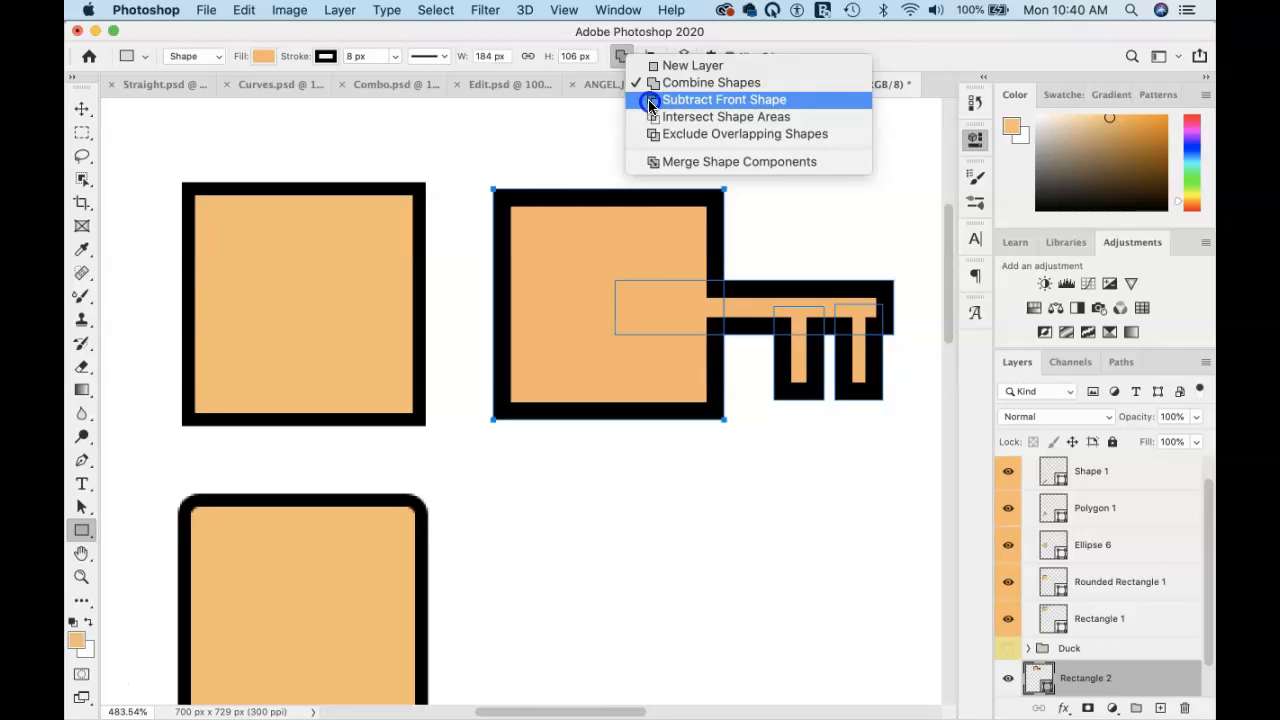
pyautogui.press('super+z')
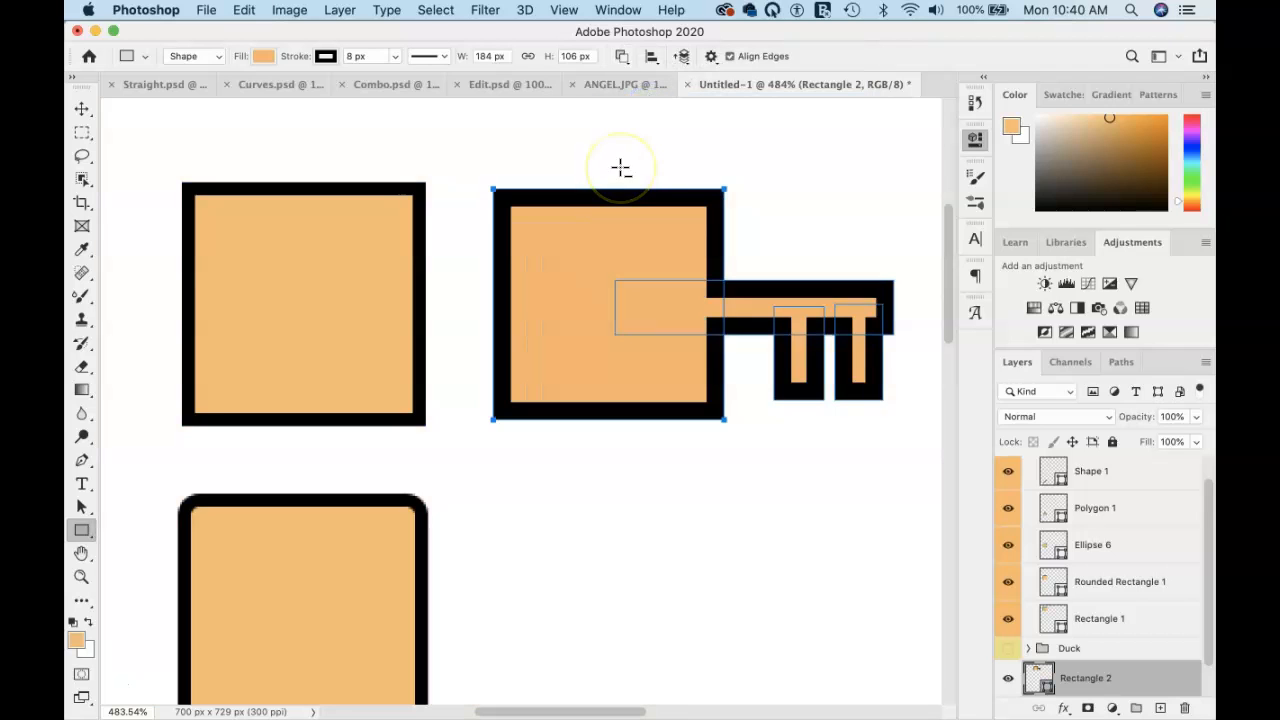
pyautogui.keyDown('super'); pyautogui.click(663, 164); pyautogui.keyUp('super')
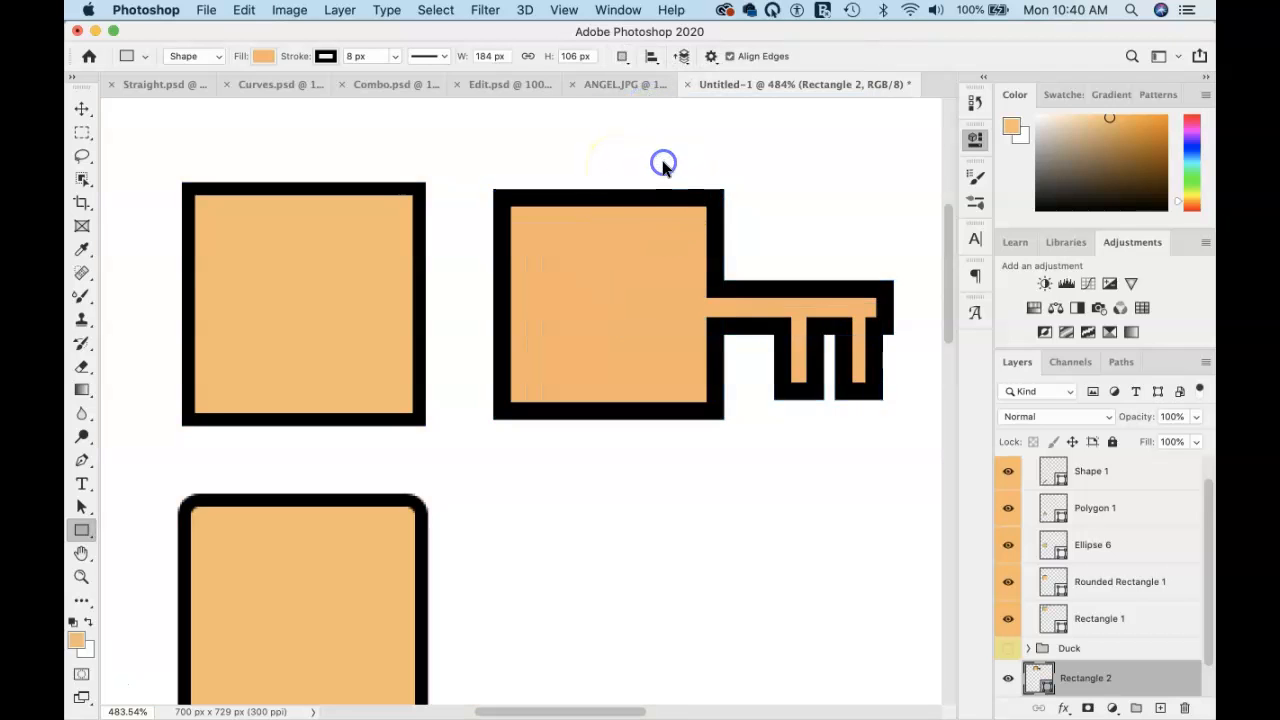
# Cut a small square hole in the middle of the key's head using Subtract Front Shape, and finish the path.
pyautogui.click(621, 56)
pyautogui.click(645, 102)
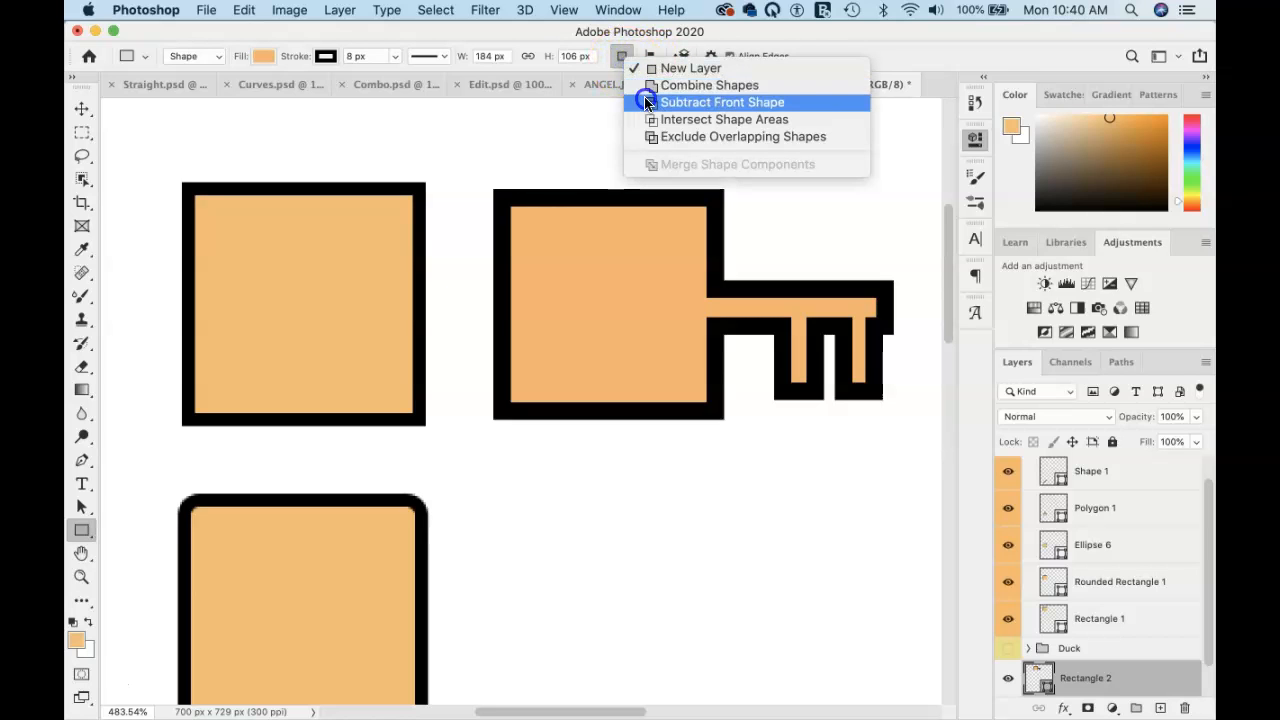
pyautogui.keyDown('super'); pyautogui.click(635, 245); pyautogui.keyUp('super')
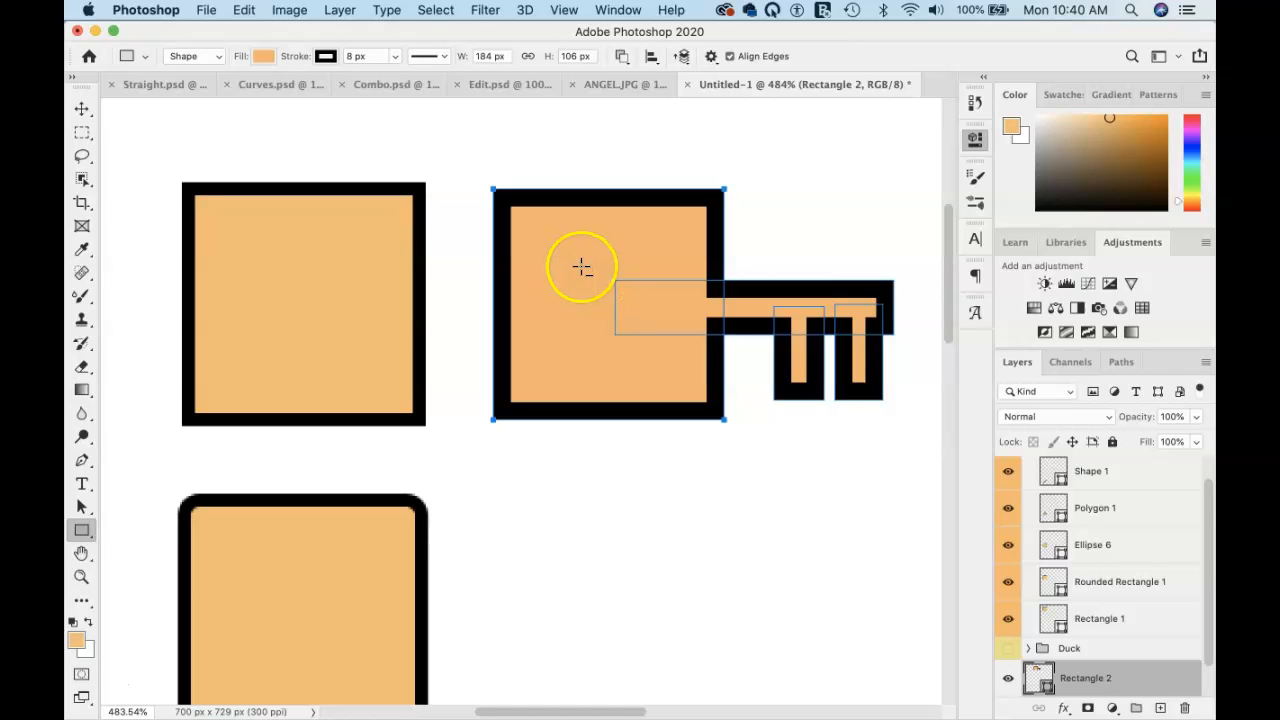
pyautogui.moveTo(568, 263); pyautogui.dragTo(668, 351)
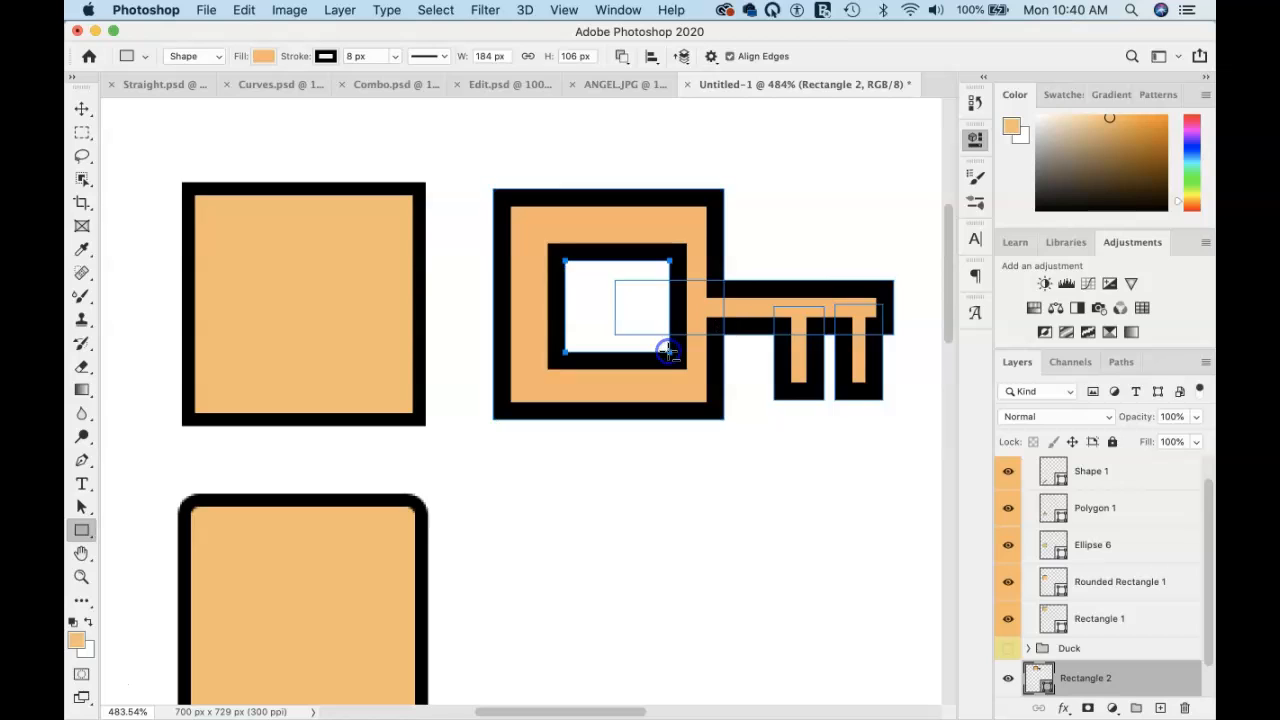
pyautogui.press('super+z')
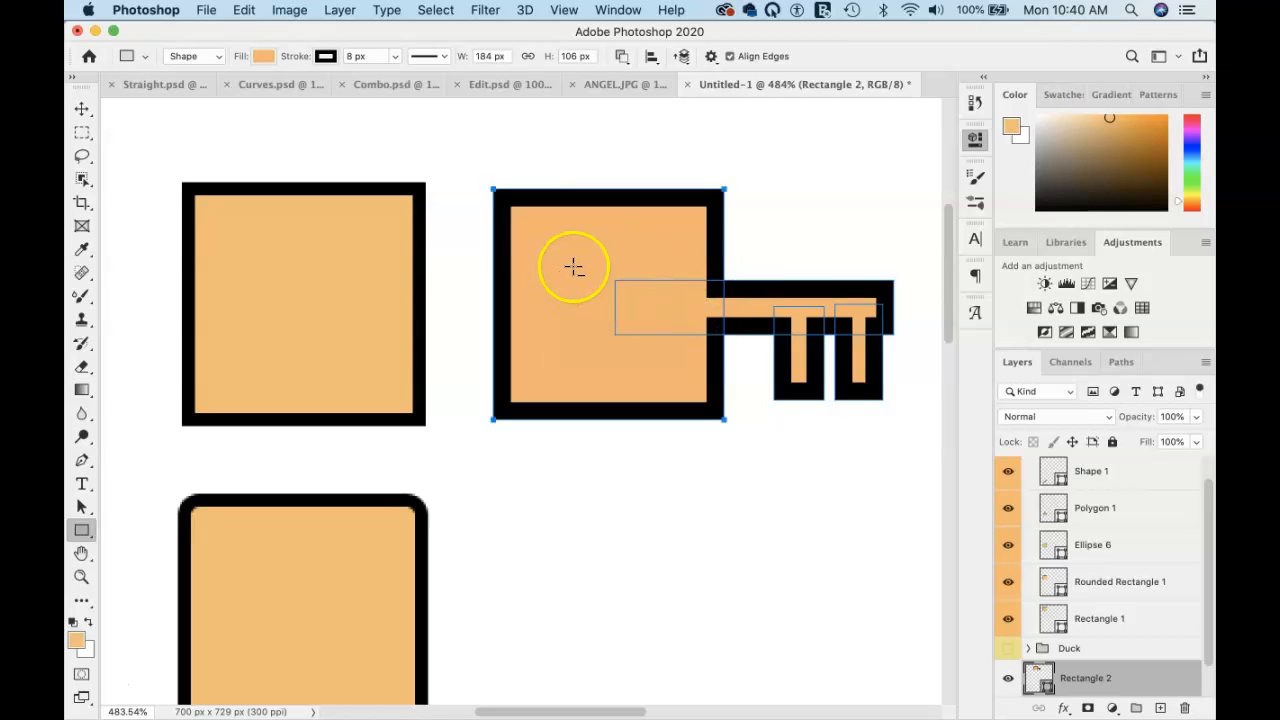
pyautogui.moveTo(563, 263); pyautogui.dragTo(655, 353)
pyautogui.press('super+z')
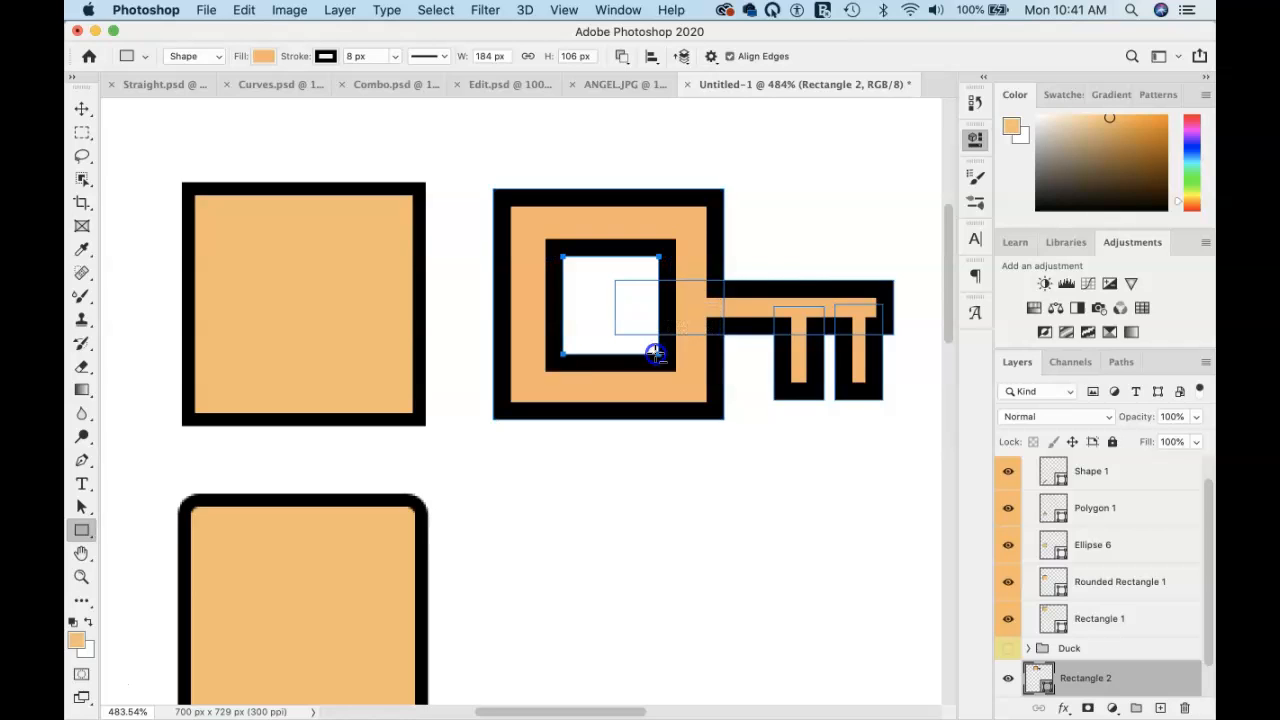
pyautogui.press('Return')
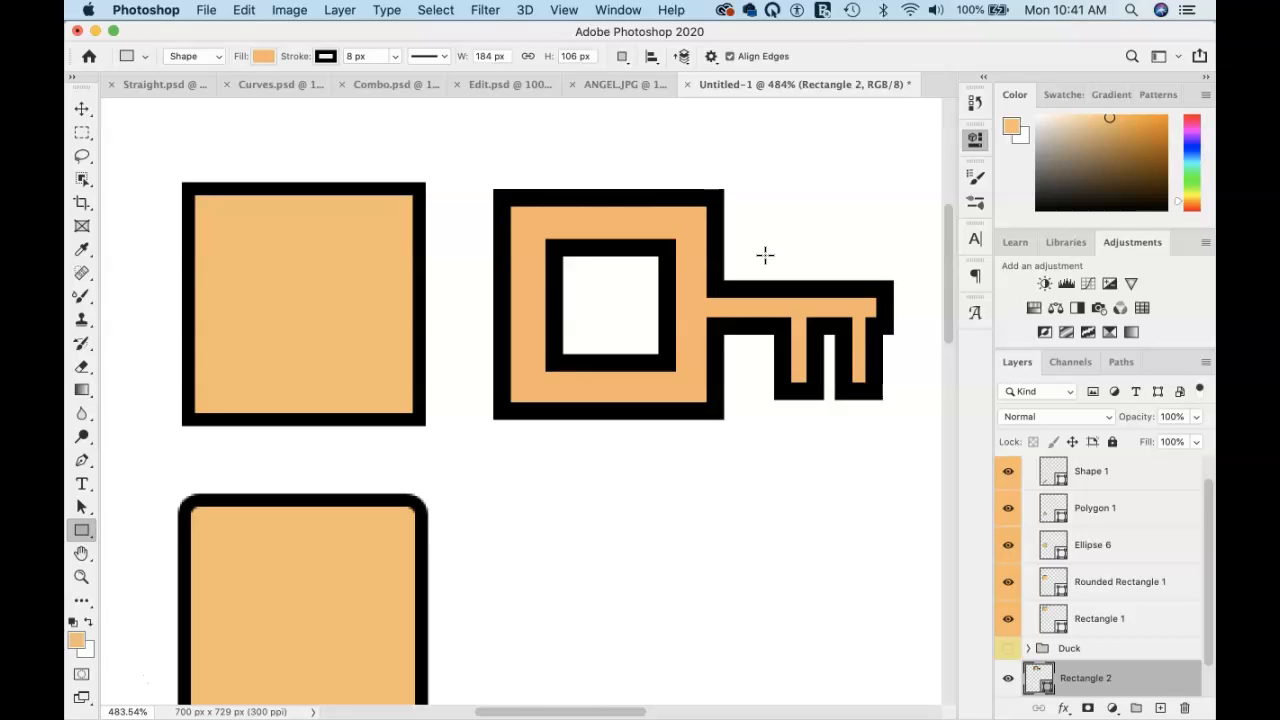
pyautogui.click(621, 56)
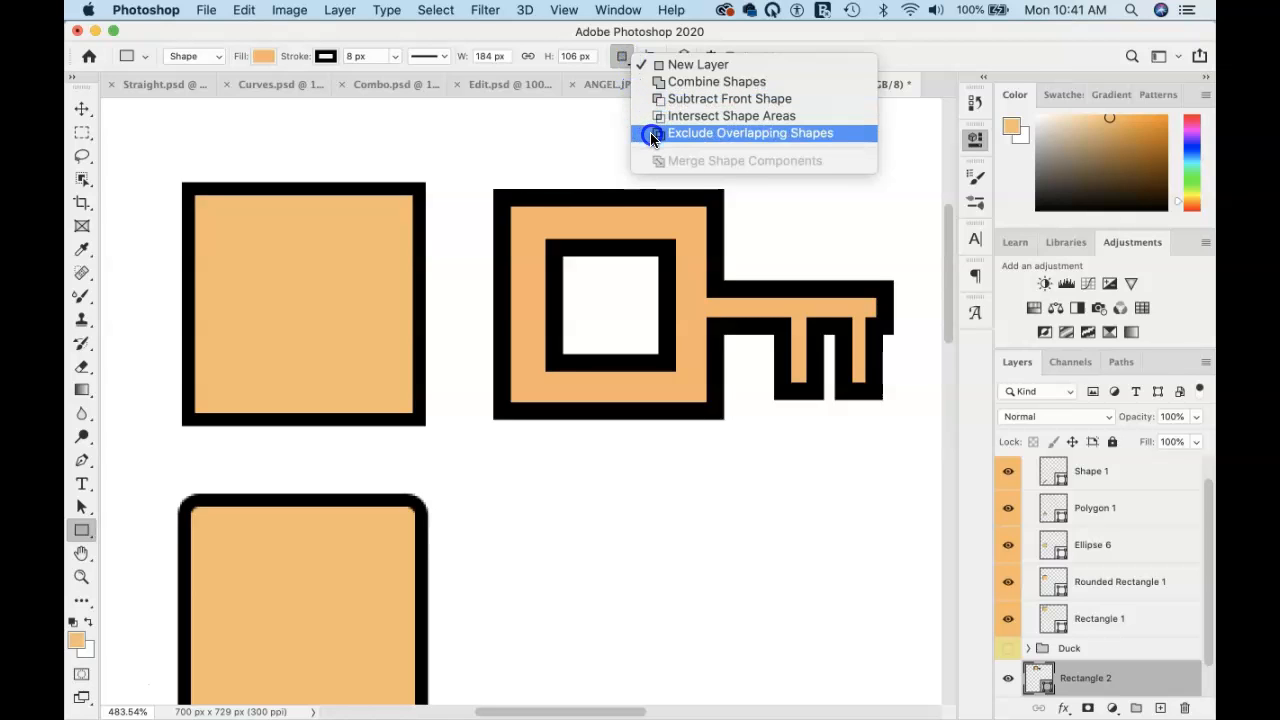
pyautogui.click(697, 37)
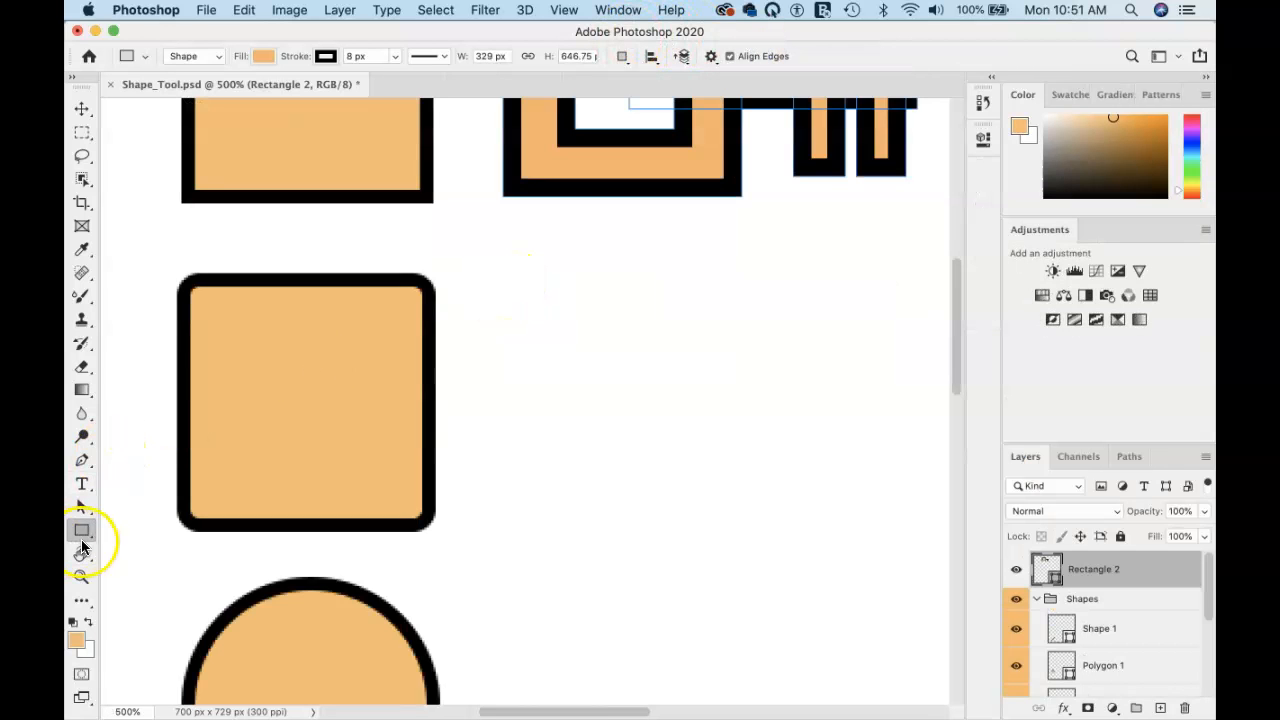
# Draw a rounded rectangle about 97 px by 107 px with a 10 px radius beside the existing rounded square.
pyautogui.moveTo(92, 533); pyautogui.dragTo(128, 551)
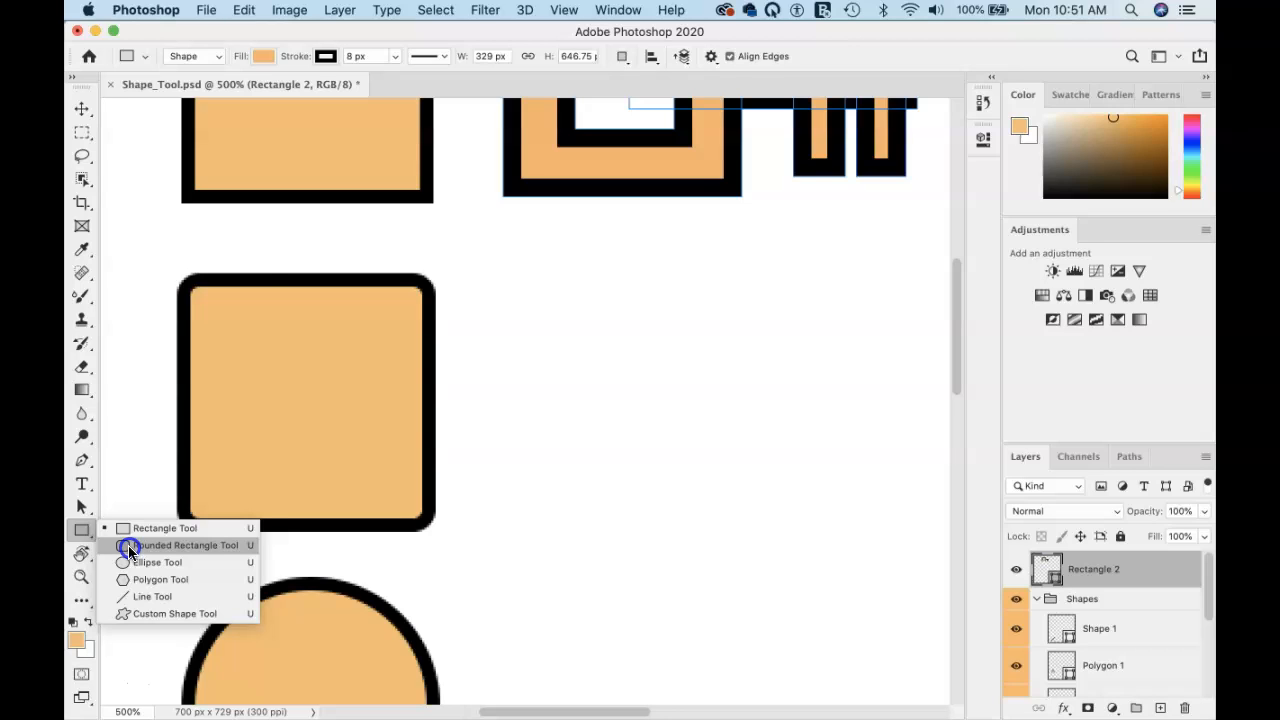
pyautogui.click(128, 545)
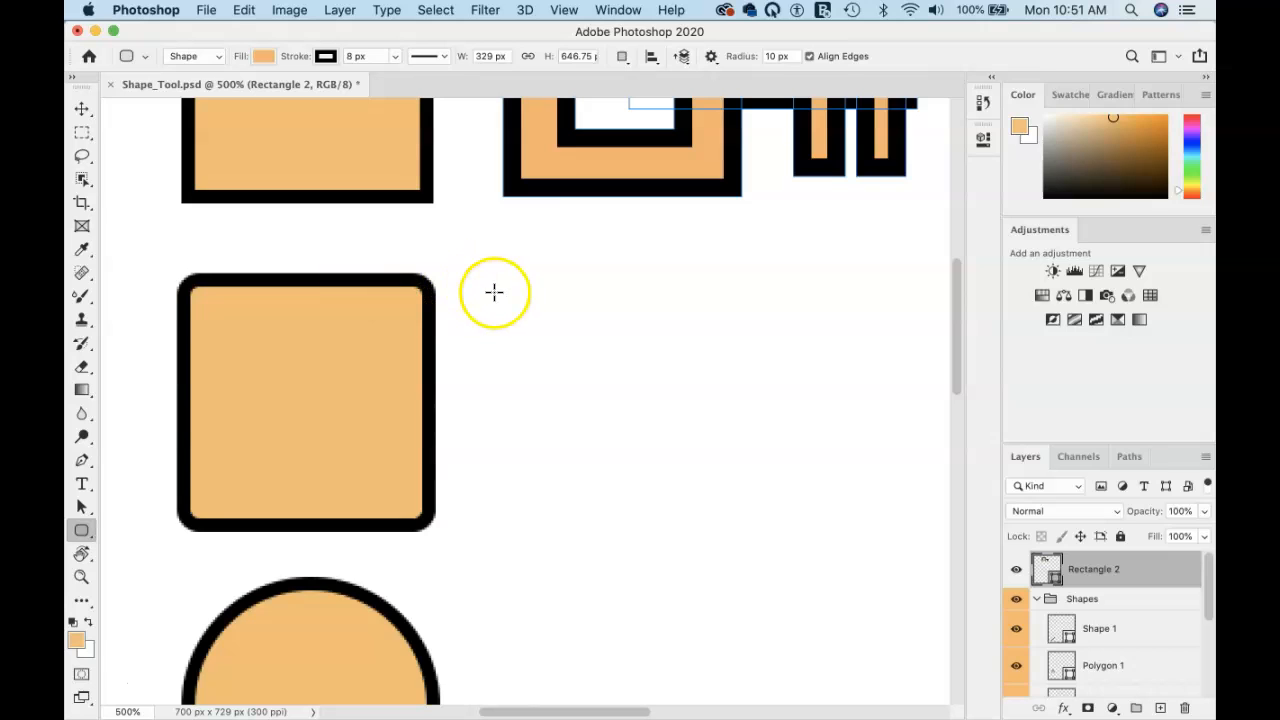
pyautogui.moveTo(508, 281); pyautogui.dragTo(726, 520)
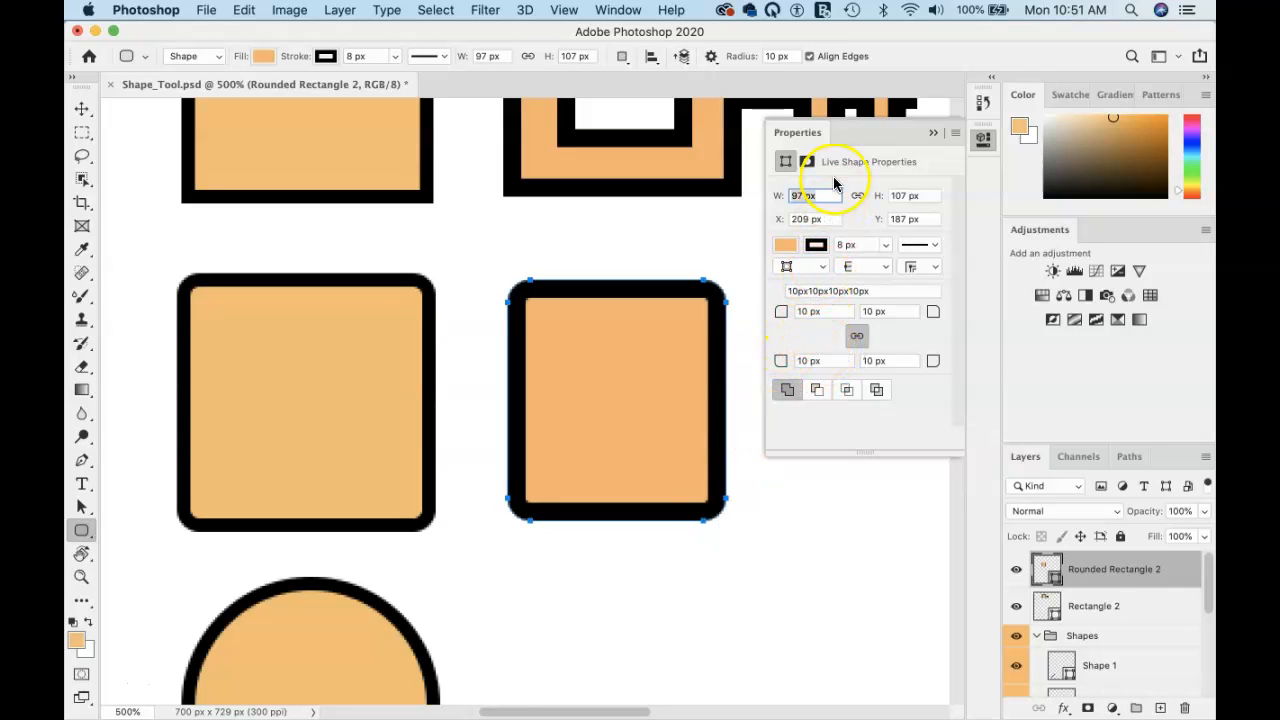
# Try center alignment for the new rounded rectangle's stroke, and set it to outside alignment.
pyautogui.click(820, 267)
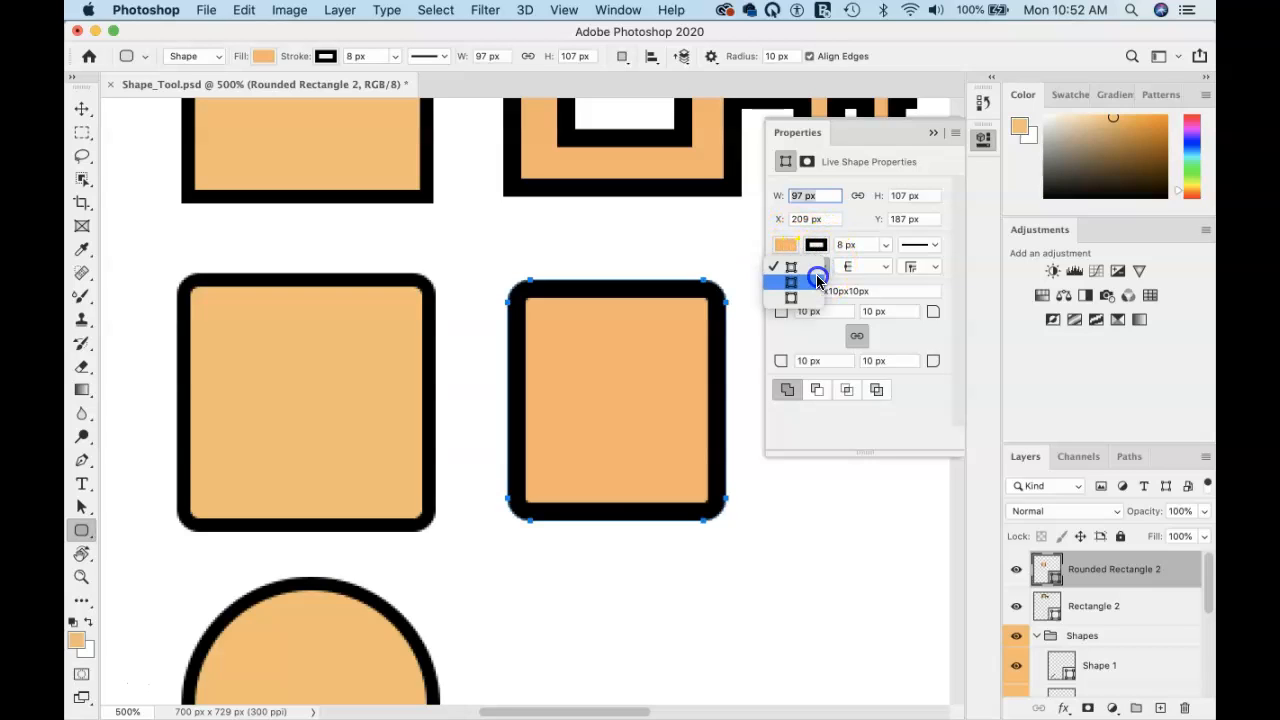
pyautogui.click(814, 285)
pyautogui.click(822, 268)
pyautogui.click(817, 287)
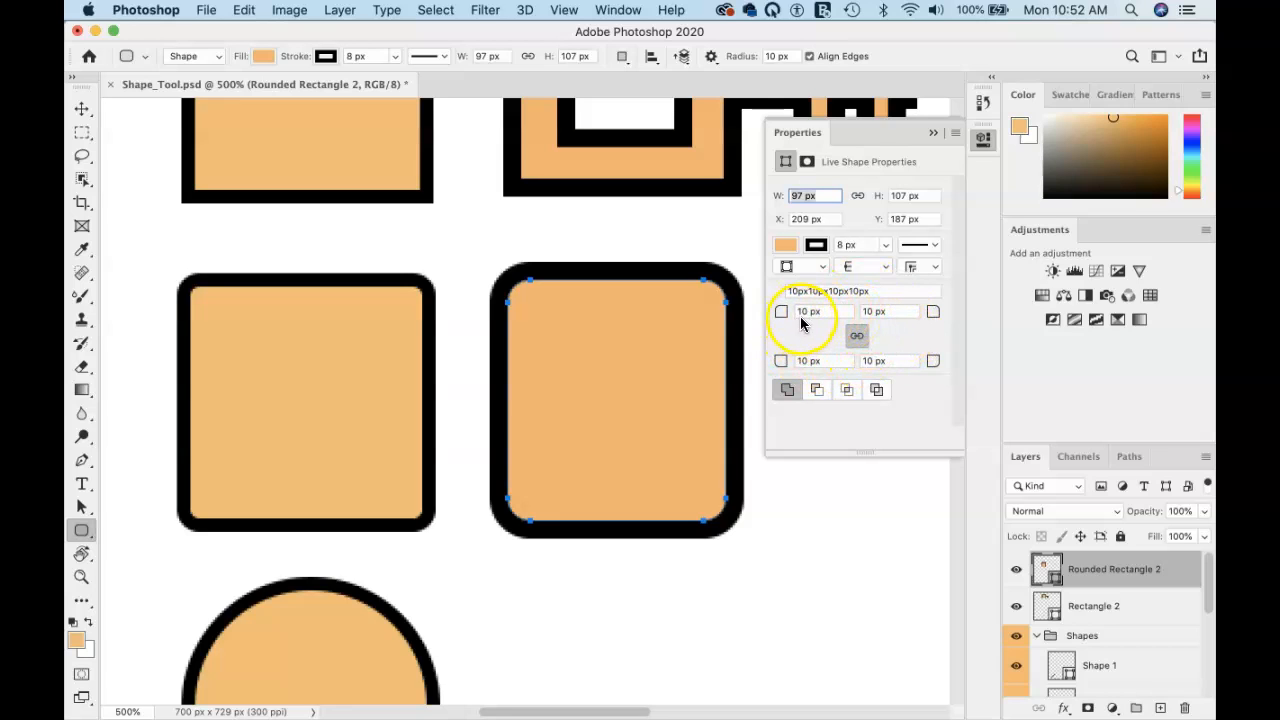
# Unlink the rounded rectangle's corner radii and set the top-right, bottom-right and bottom-left corners to 0 px.
pyautogui.click(872, 313)
pyautogui.click(856, 336)
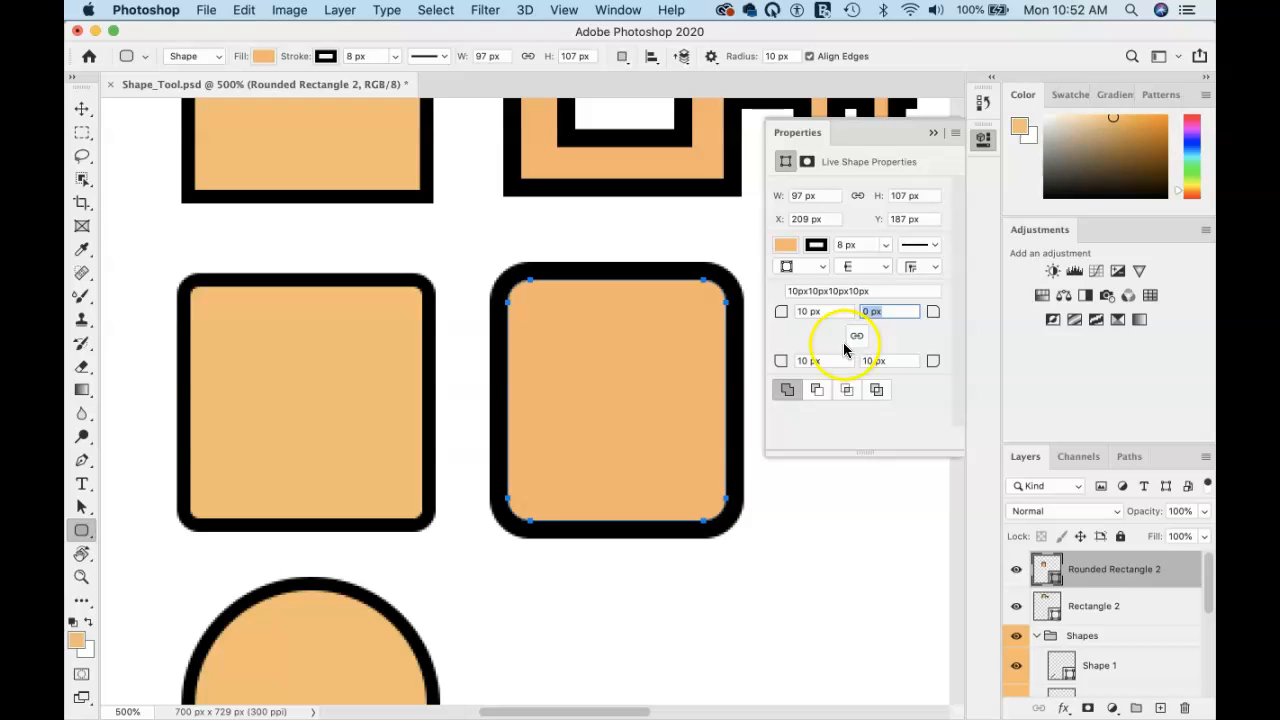
pyautogui.click(871, 360)
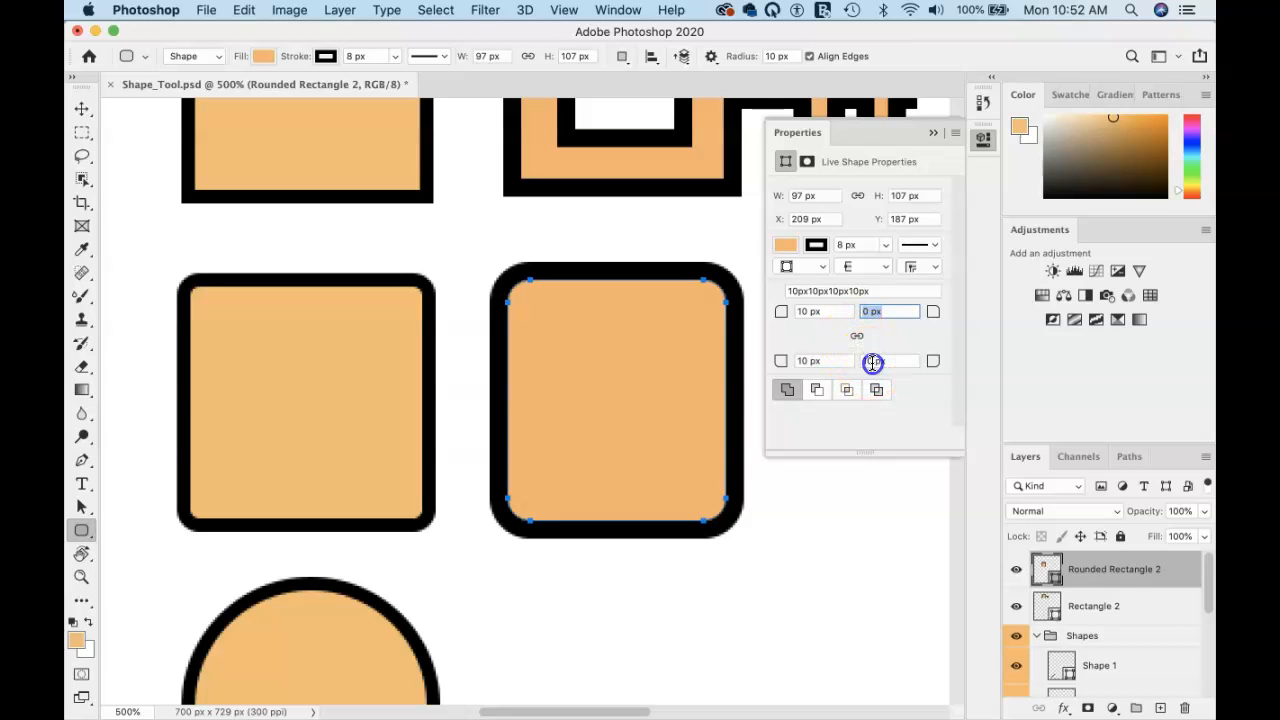
pyautogui.write('0')
pyautogui.click(806, 361)
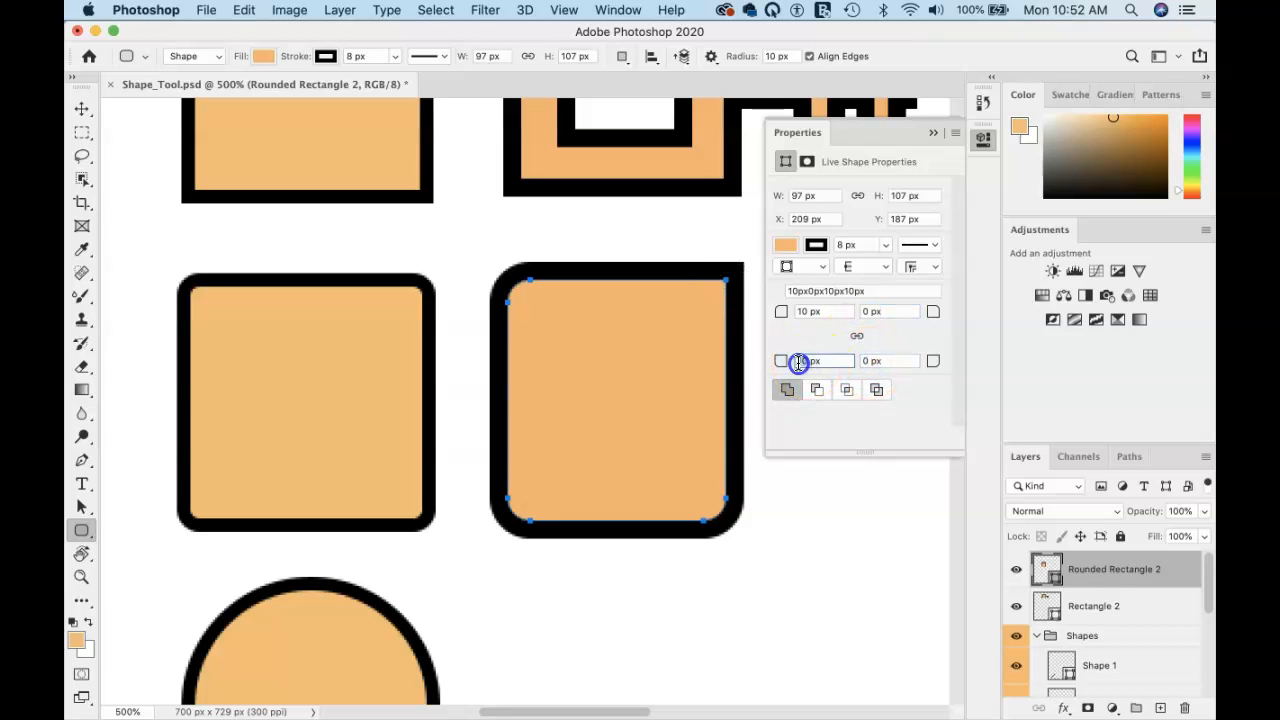
pyautogui.write('0')
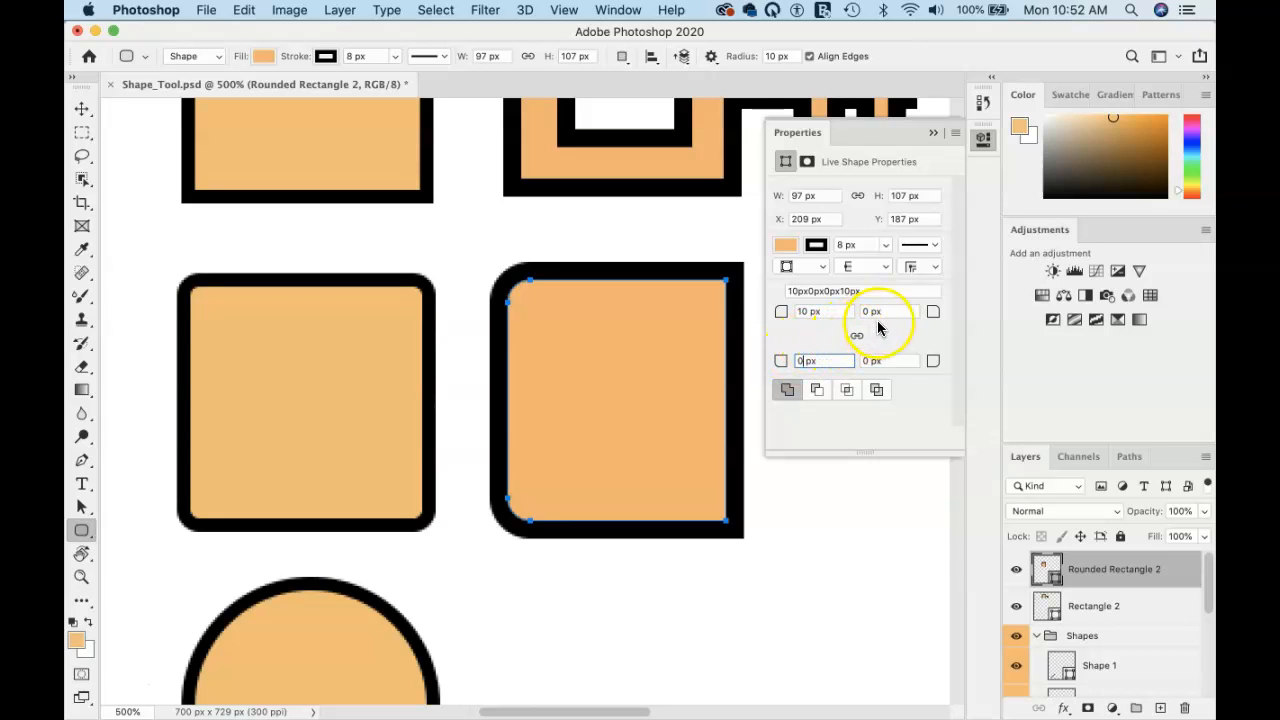
pyautogui.click(888, 359)
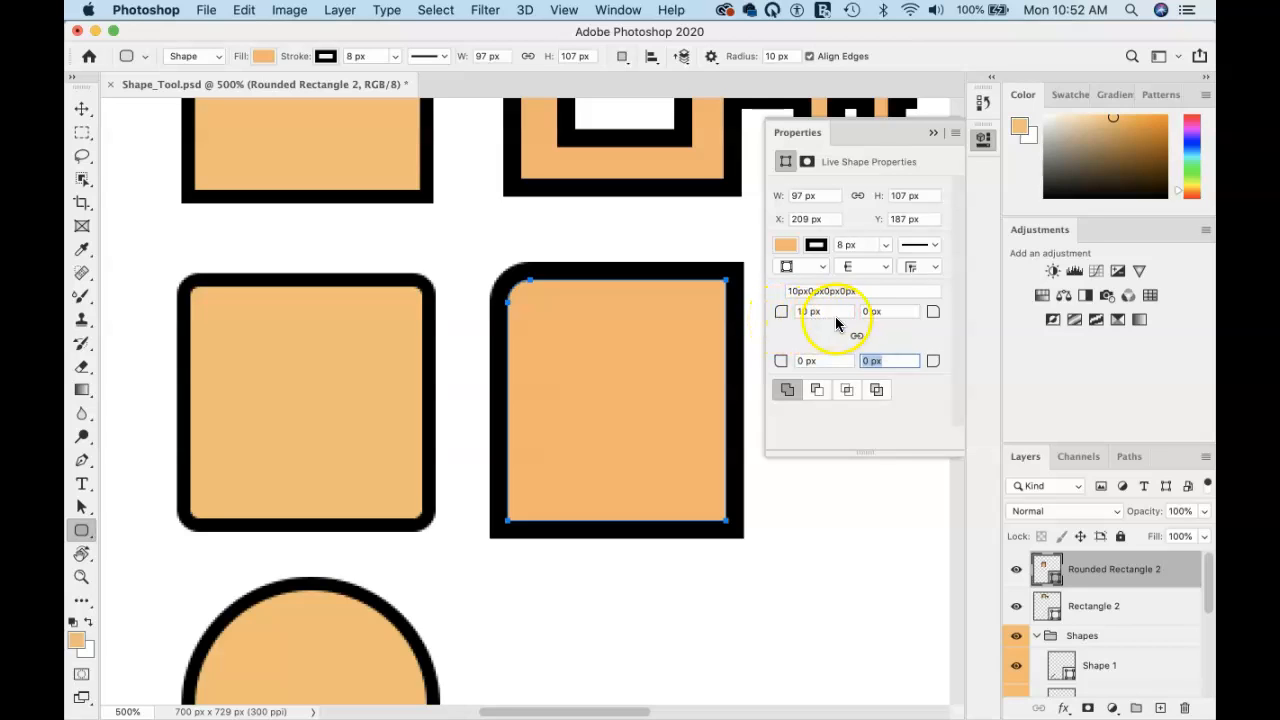
# Try a 20 px radius on the rounded rectangle's top-left corner, and set that corner to 0 px.
pyautogui.click(760, 314)
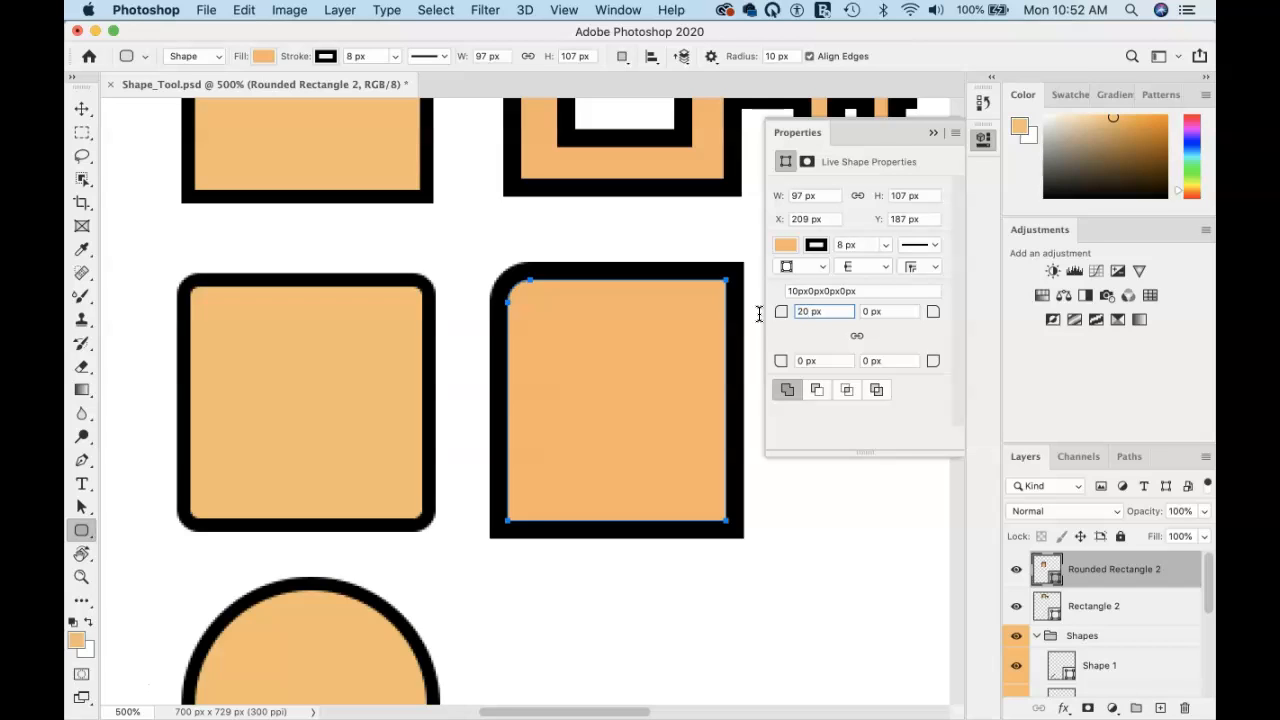
pyautogui.click(825, 361)
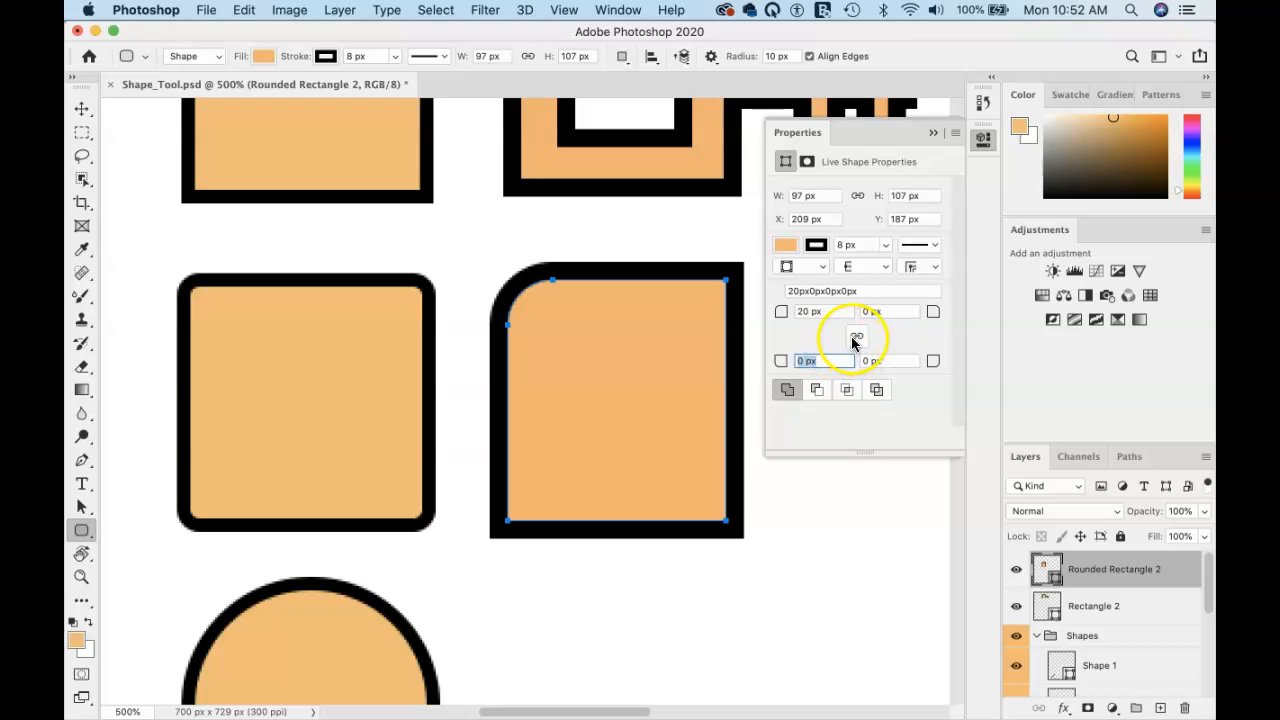
pyautogui.click(803, 315)
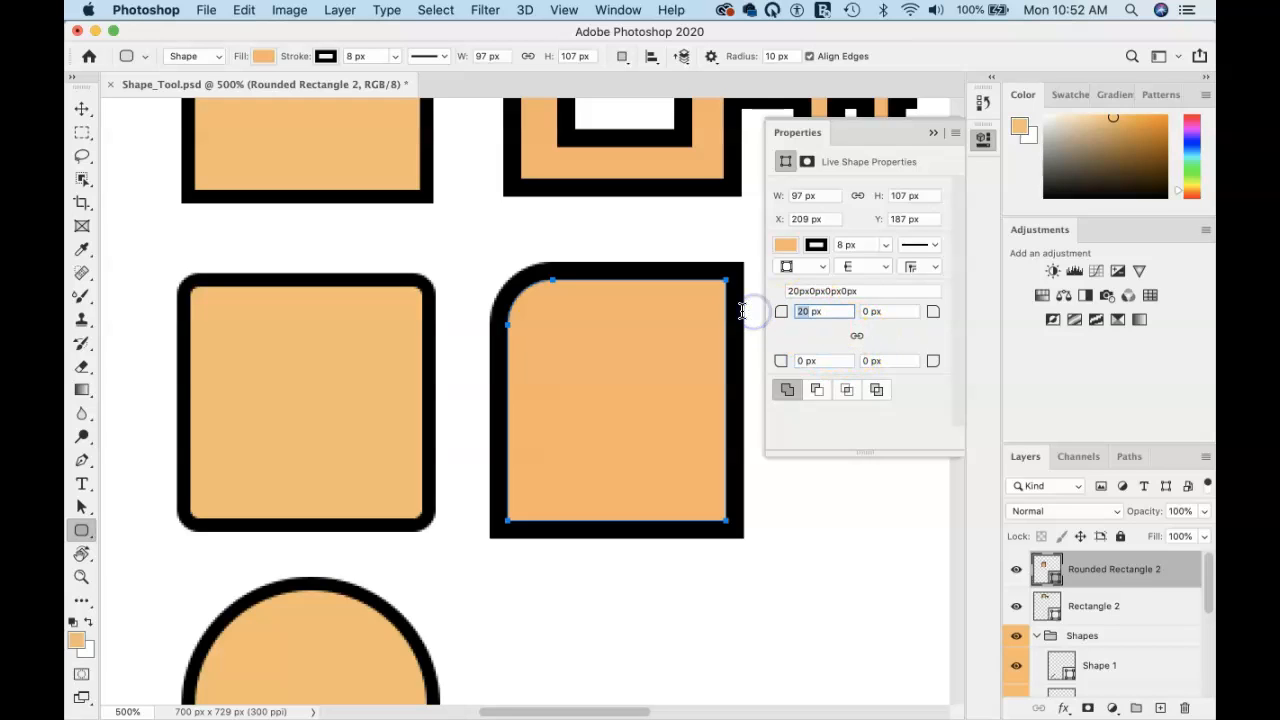
pyautogui.write('0')
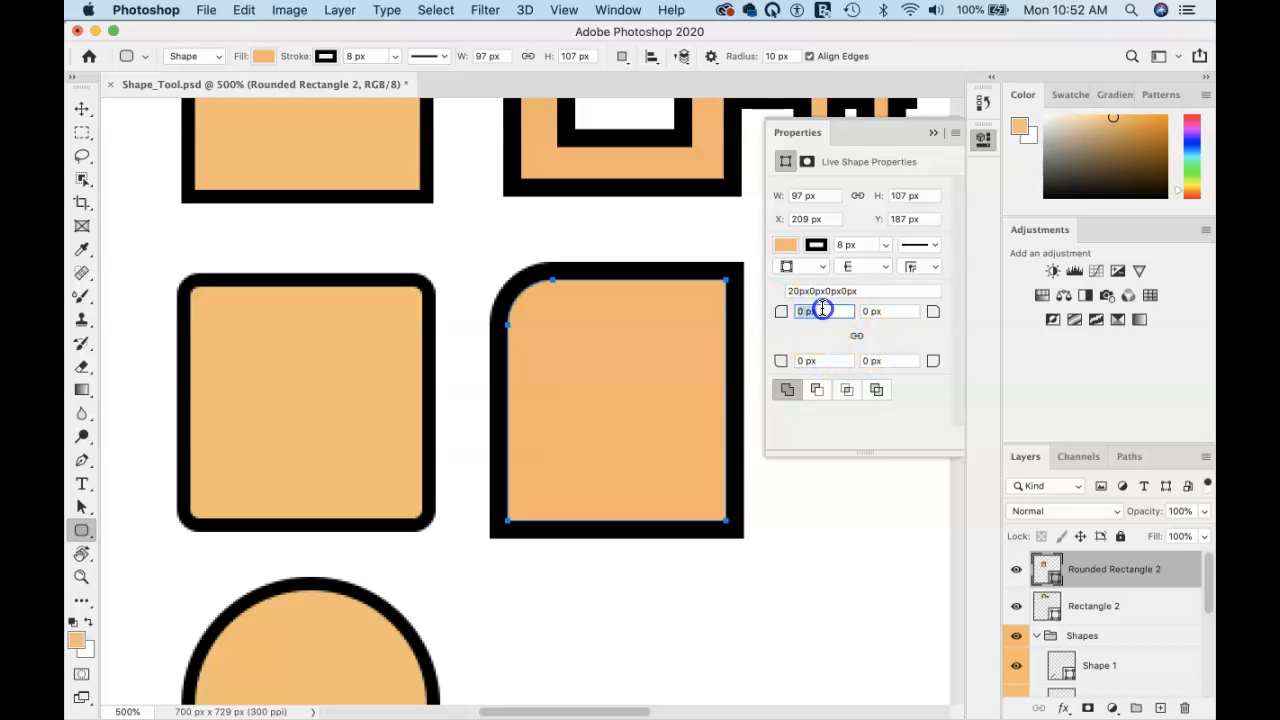
pyautogui.click(828, 360)
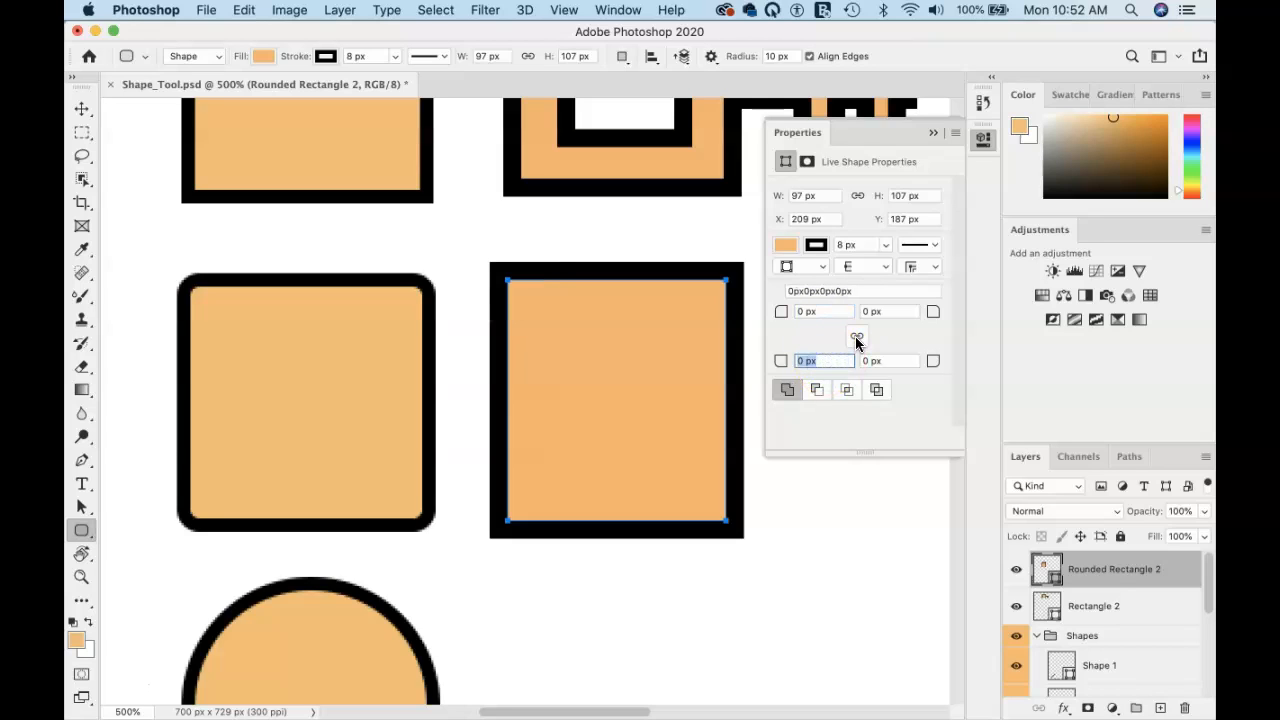
# Relink the corner radii, set all four corners of the rounded rectangle to 30 px, and collapse its properties.
pyautogui.click(856, 338)
pyautogui.click(779, 311)
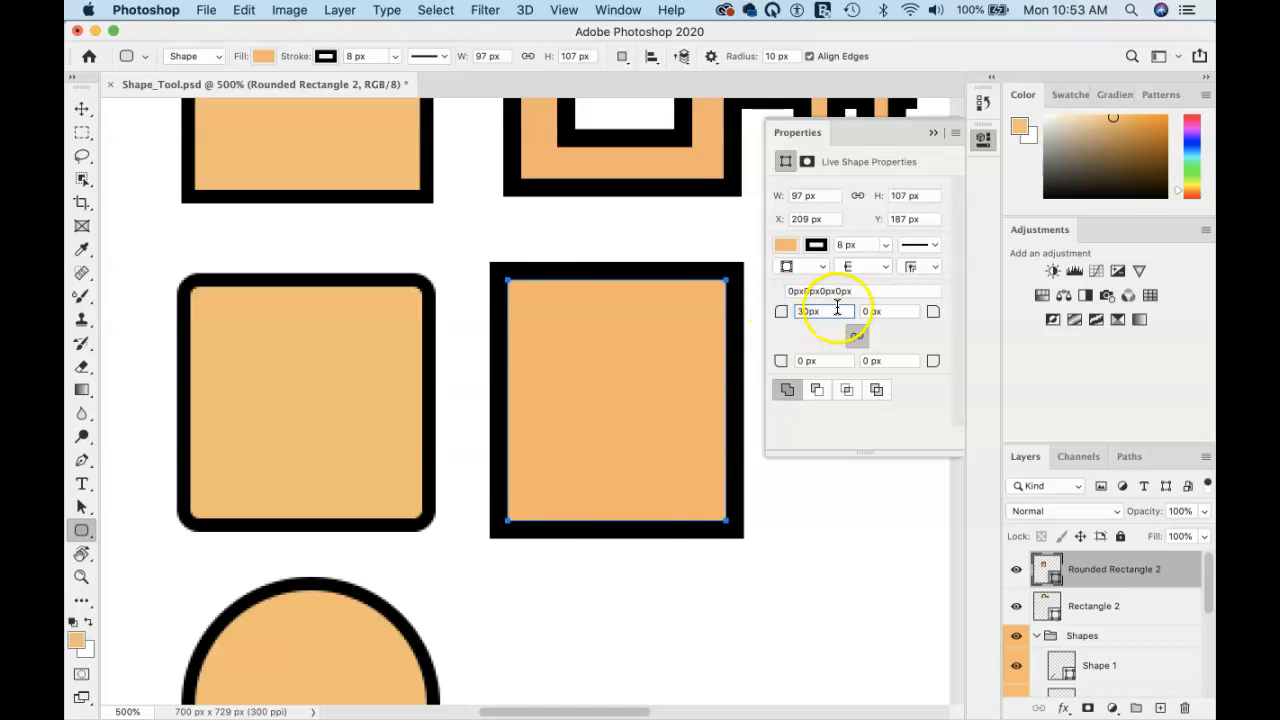
pyautogui.press('Return')
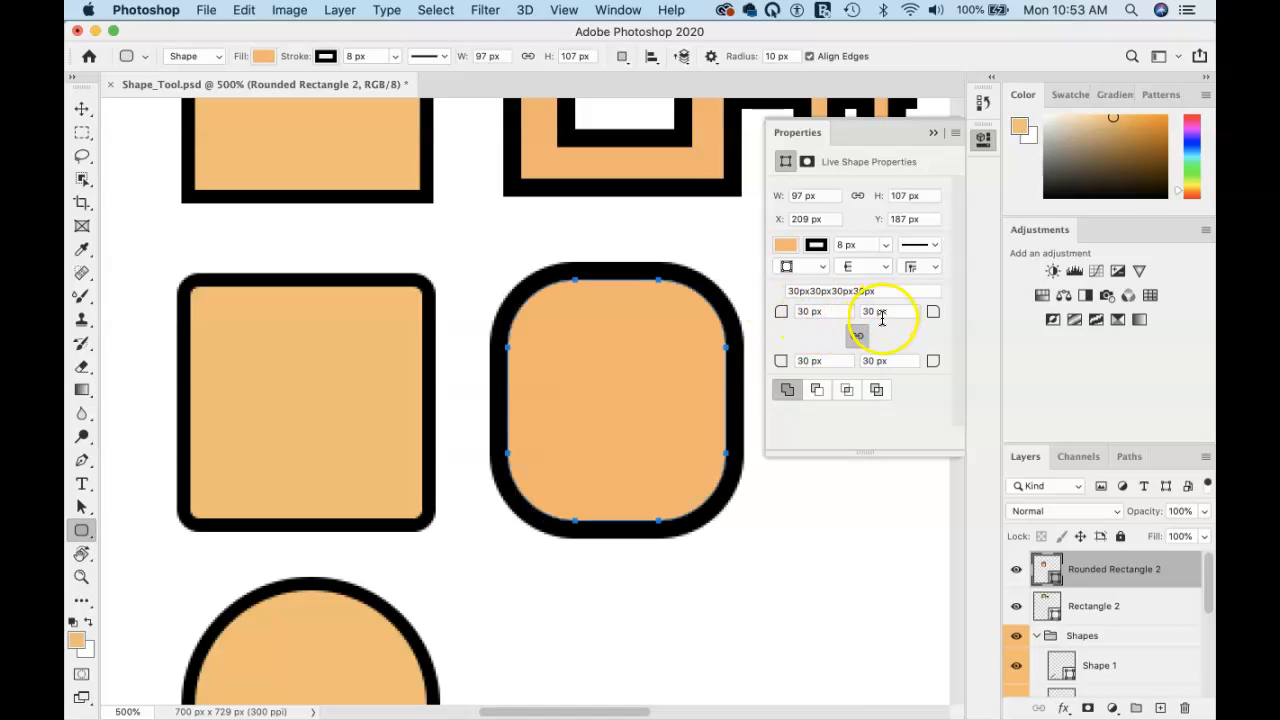
pyautogui.click(929, 134)
# Try drawing a free-proportion ellipse about 40 px by 109 px to the right of the existing circle, and undo it.
pyautogui.scroll(-5, 581, 355)
pyautogui.scroll(-2, 582, 355)
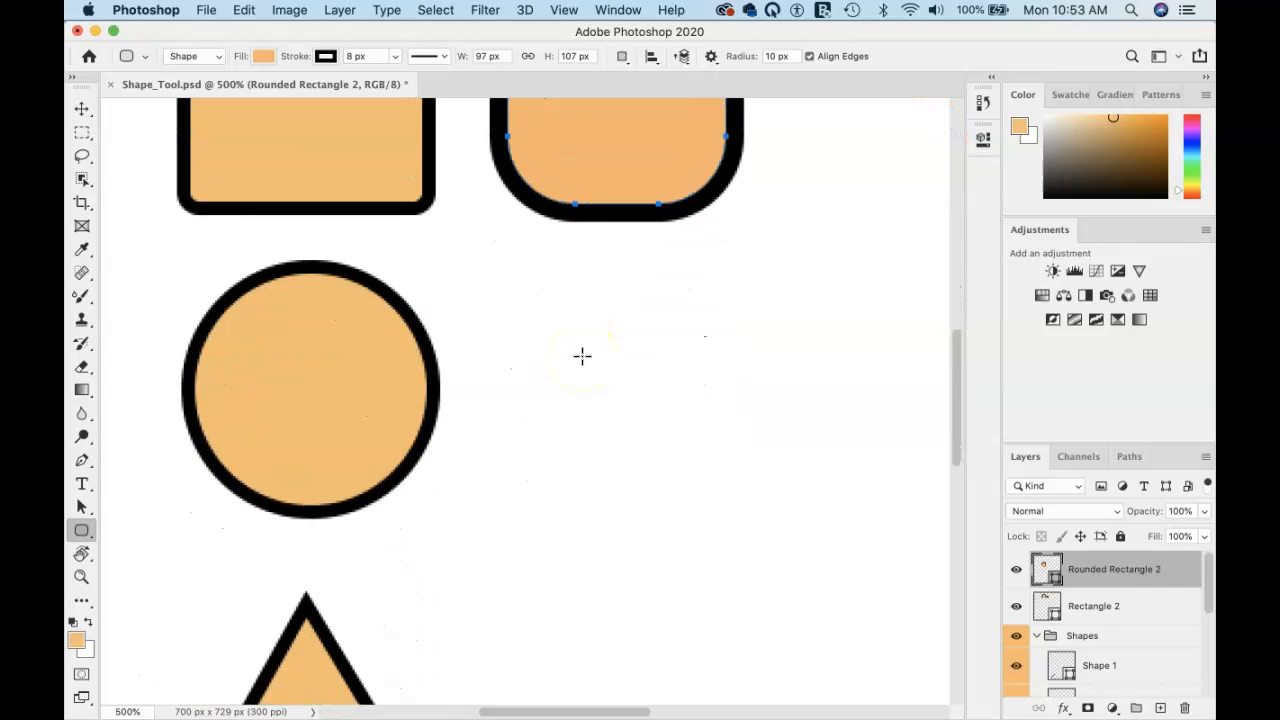
pyautogui.click(86, 537)
pyautogui.moveTo(87, 540); pyautogui.dragTo(145, 566)
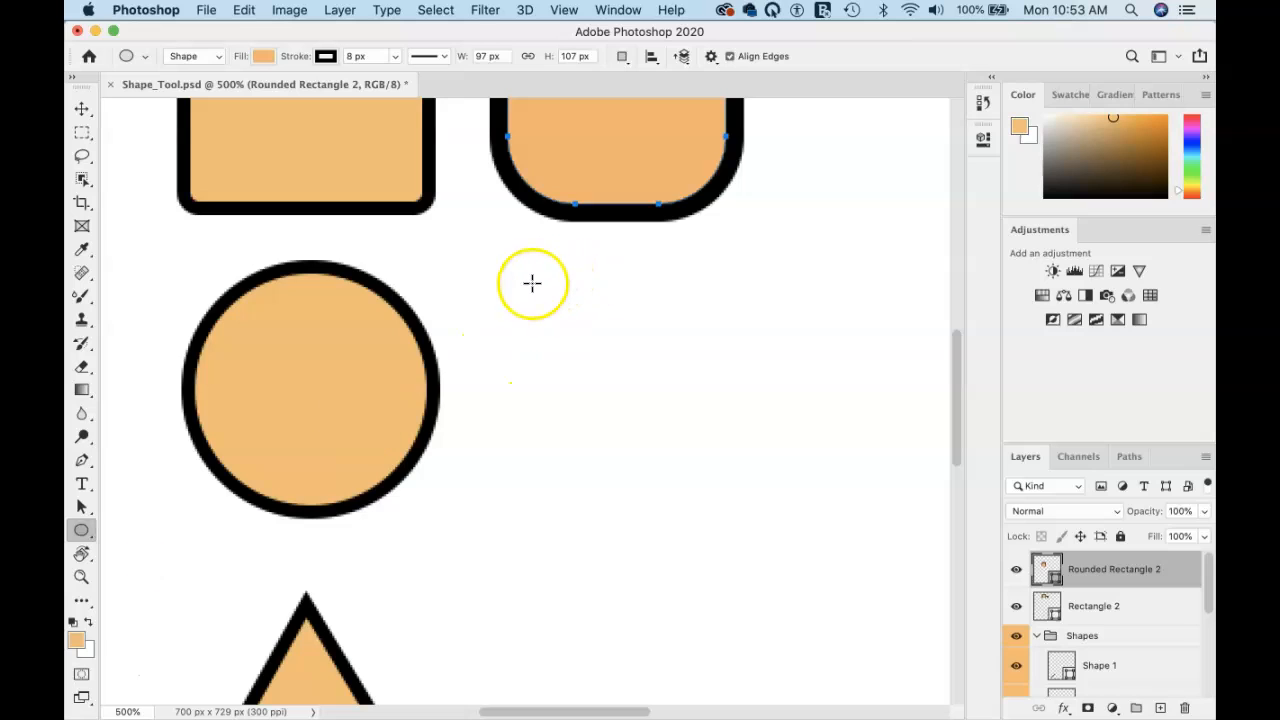
pyautogui.moveTo(632, 371)
pyautogui.mouseDown()
pyautogui.moveTo(533, 320)
pyautogui.moveTo(734, 503)
pyautogui.moveTo(751, 500)
pyautogui.moveTo(718, 614)
pyautogui.mouseUp()
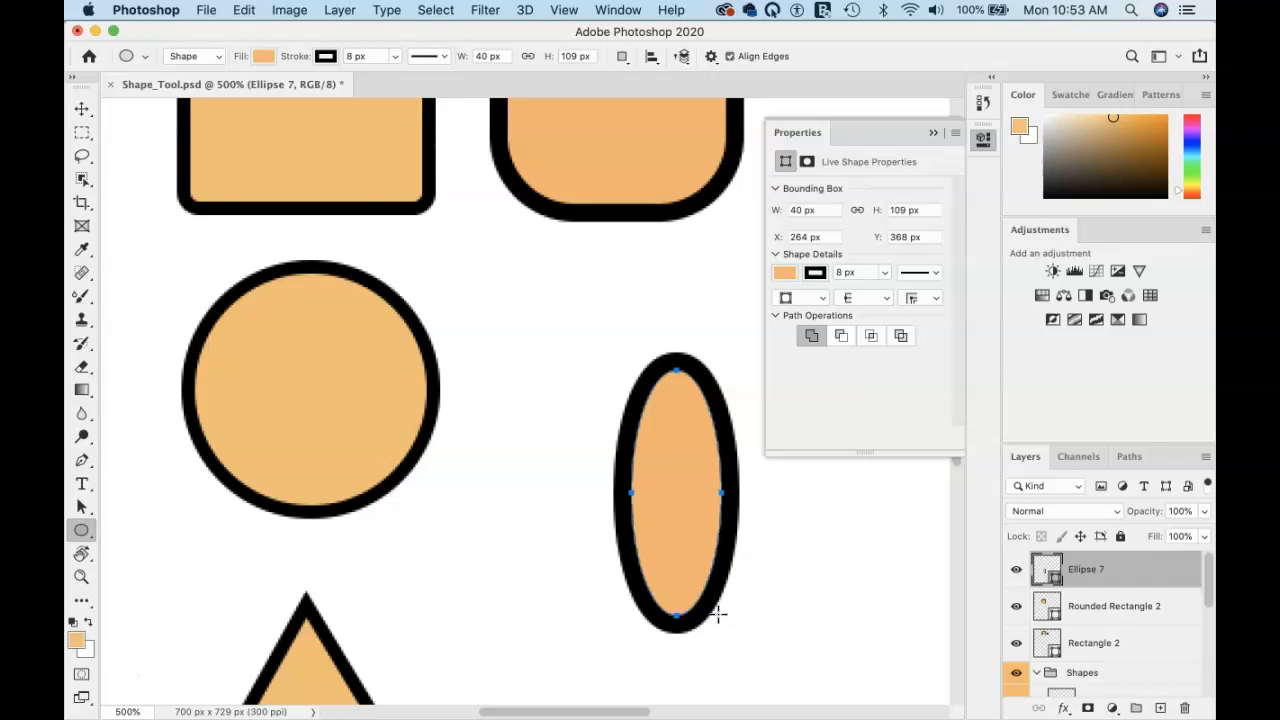
pyautogui.press('super+z')
# Draw a circle about 106 px wide beside the existing one and subtract a centered circular hole about 52 px wide.
pyautogui.moveTo(523, 272); pyautogui.dragTo(755, 515)
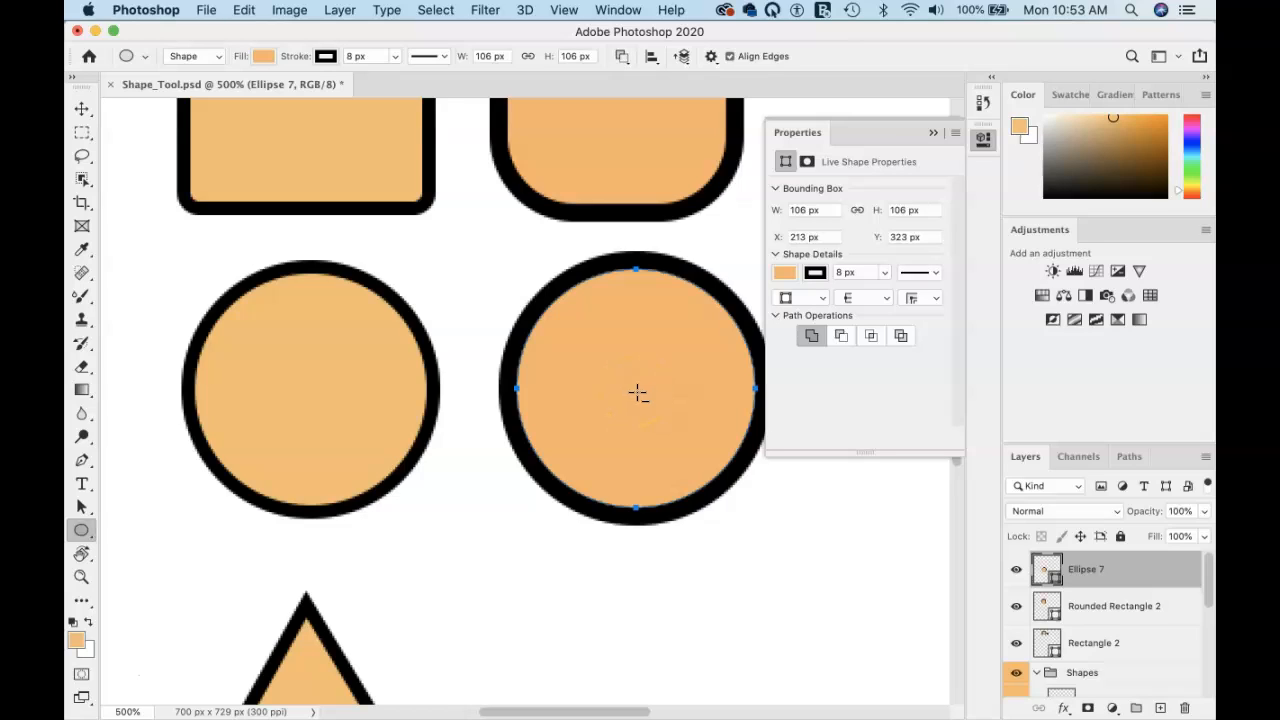
pyautogui.moveTo(637, 392); pyautogui.dragTo(578, 333)
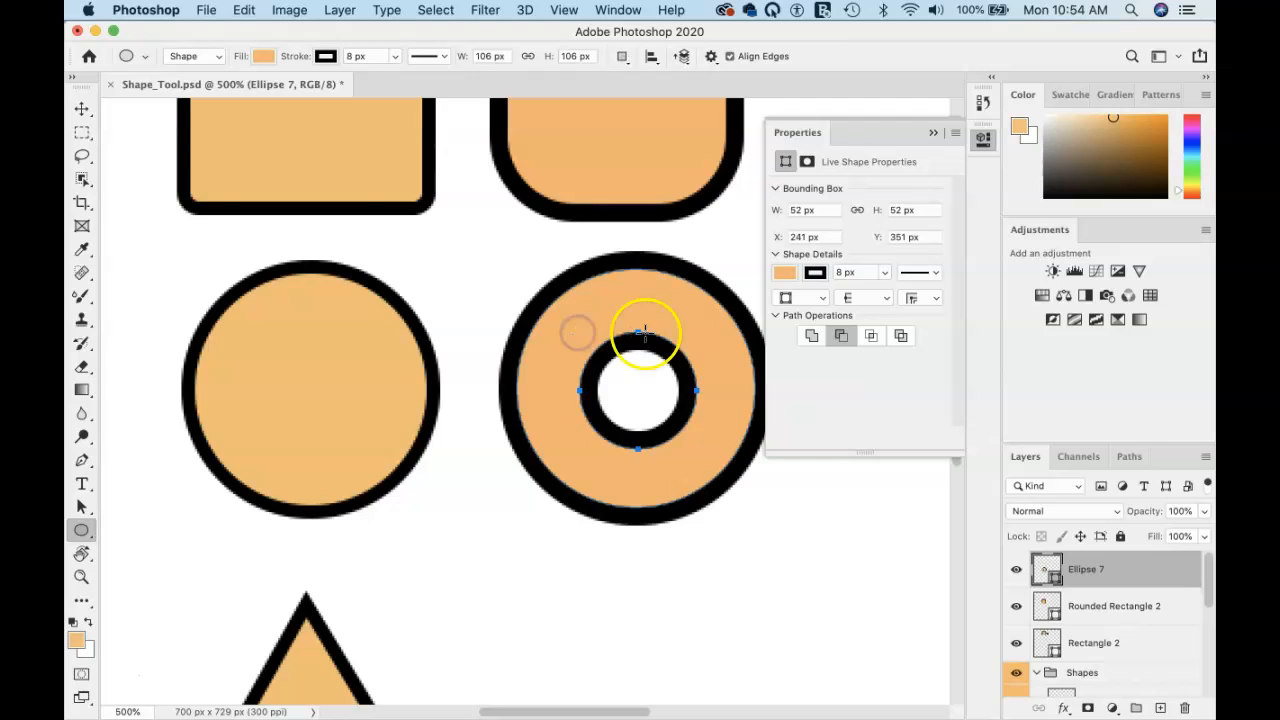
pyautogui.moveTo(681, 316)
pyautogui.mouseDown()
pyautogui.moveTo(637, 314)
pyautogui.moveTo(674, 316)
pyautogui.mouseUp()
pyautogui.press('super+z')
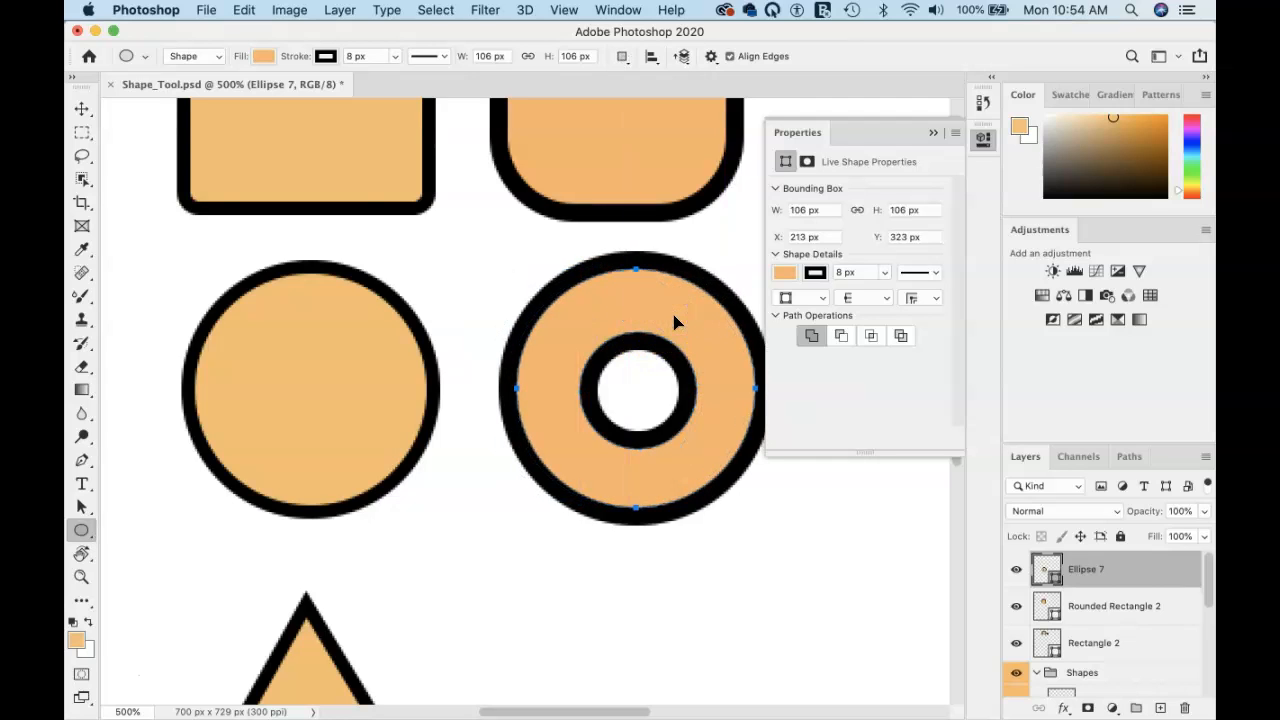
# Try moving the ring shape over the neighbouring circle with the Move tool, and undo the move.
pyautogui.press('v')
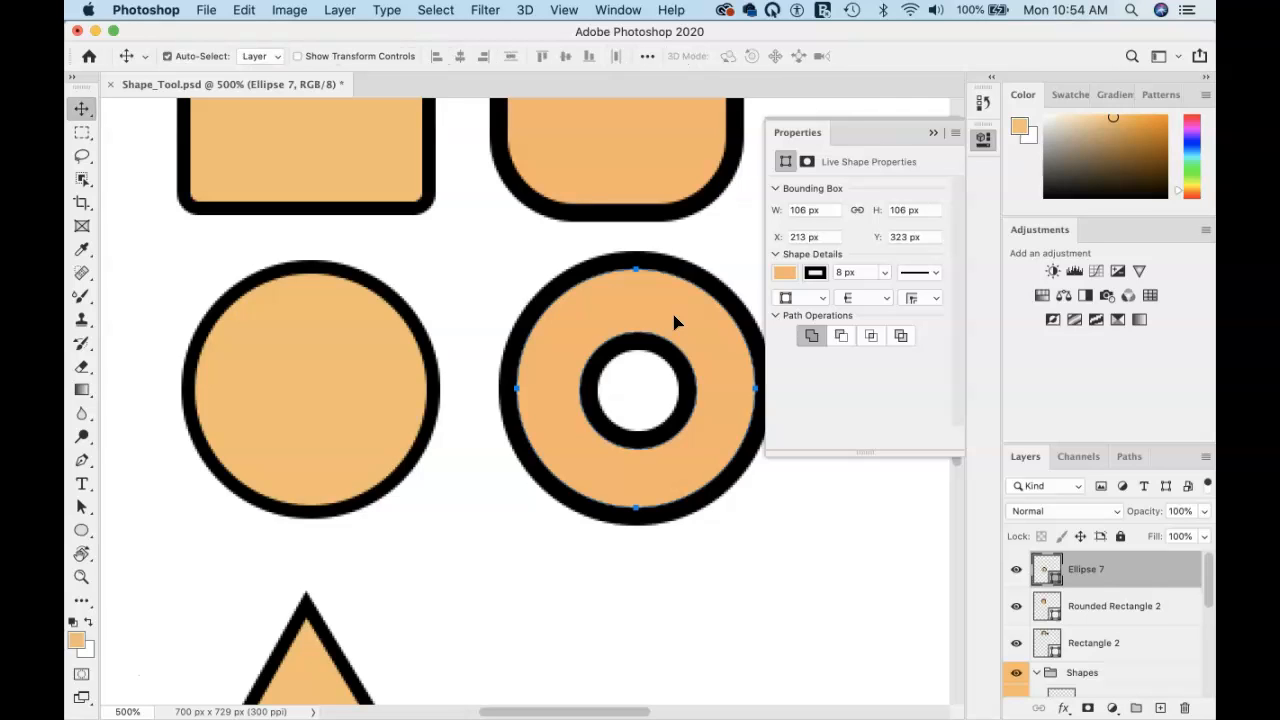
pyautogui.moveTo(675, 322); pyautogui.dragTo(473, 298)
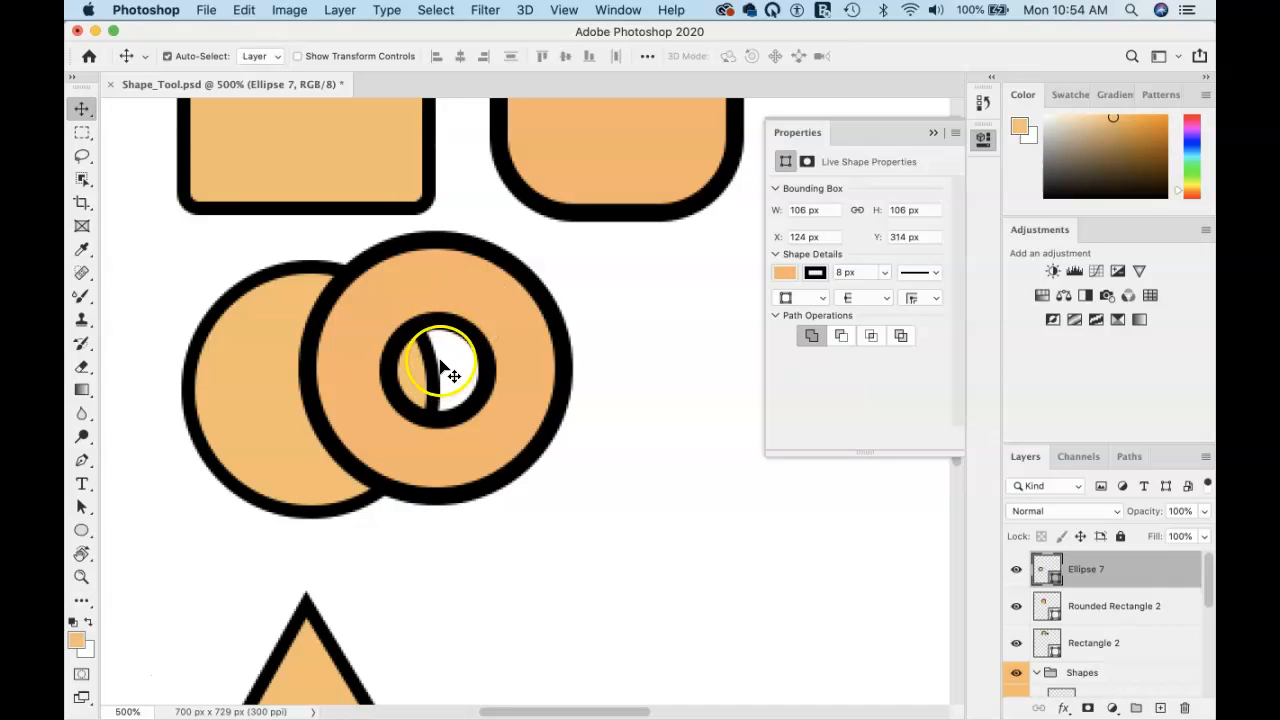
pyautogui.press('super+z')
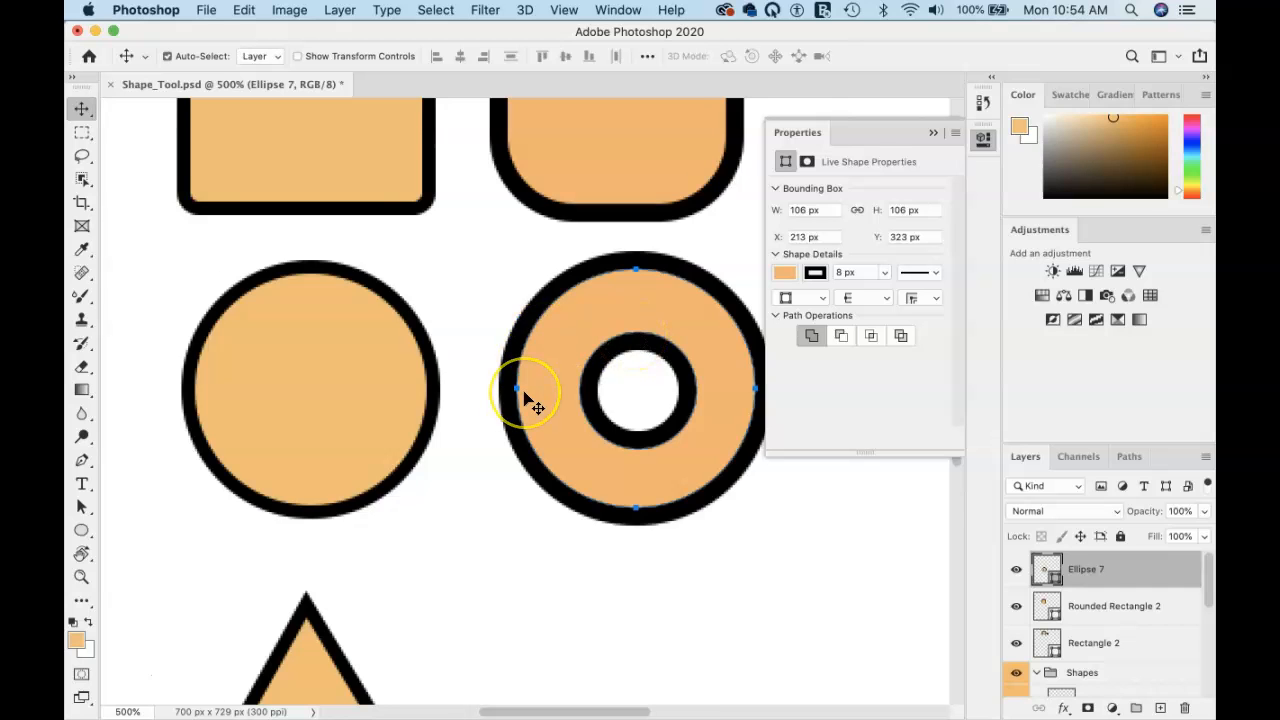
# Try drawing a five-sided polygon about 108 px by 103 px beside the existing triangle, and undo it.
pyautogui.scroll(-5, 525, 400)
pyautogui.hscroll(1, 520, 400)
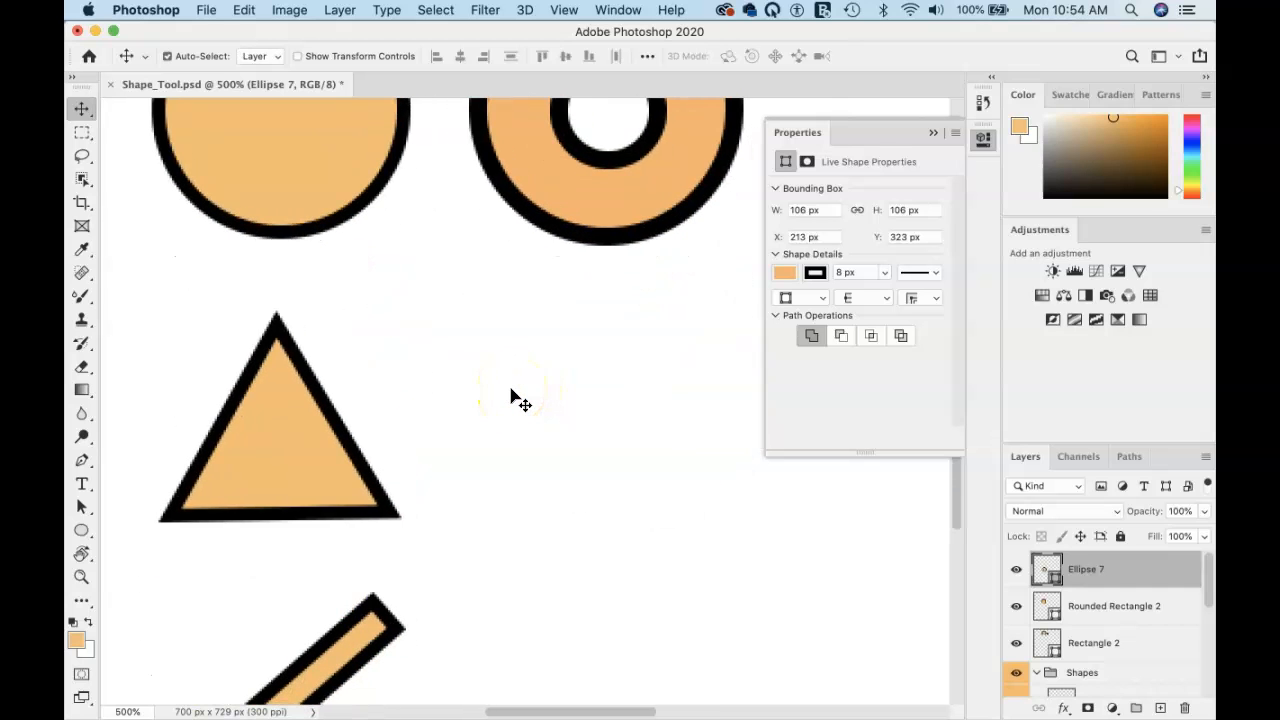
pyautogui.click(81, 530)
pyautogui.moveTo(81, 530); pyautogui.dragTo(160, 584)
pyautogui.moveTo(617, 400); pyautogui.dragTo(494, 358)
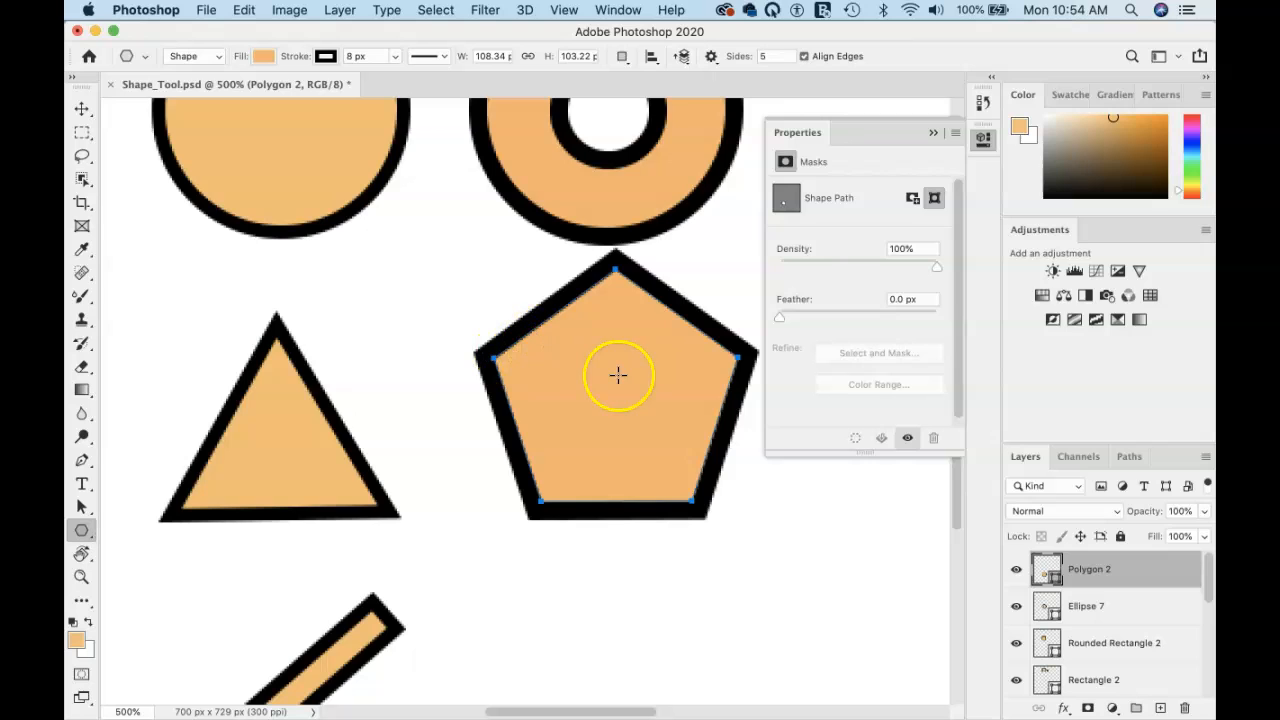
pyautogui.press('super+z')
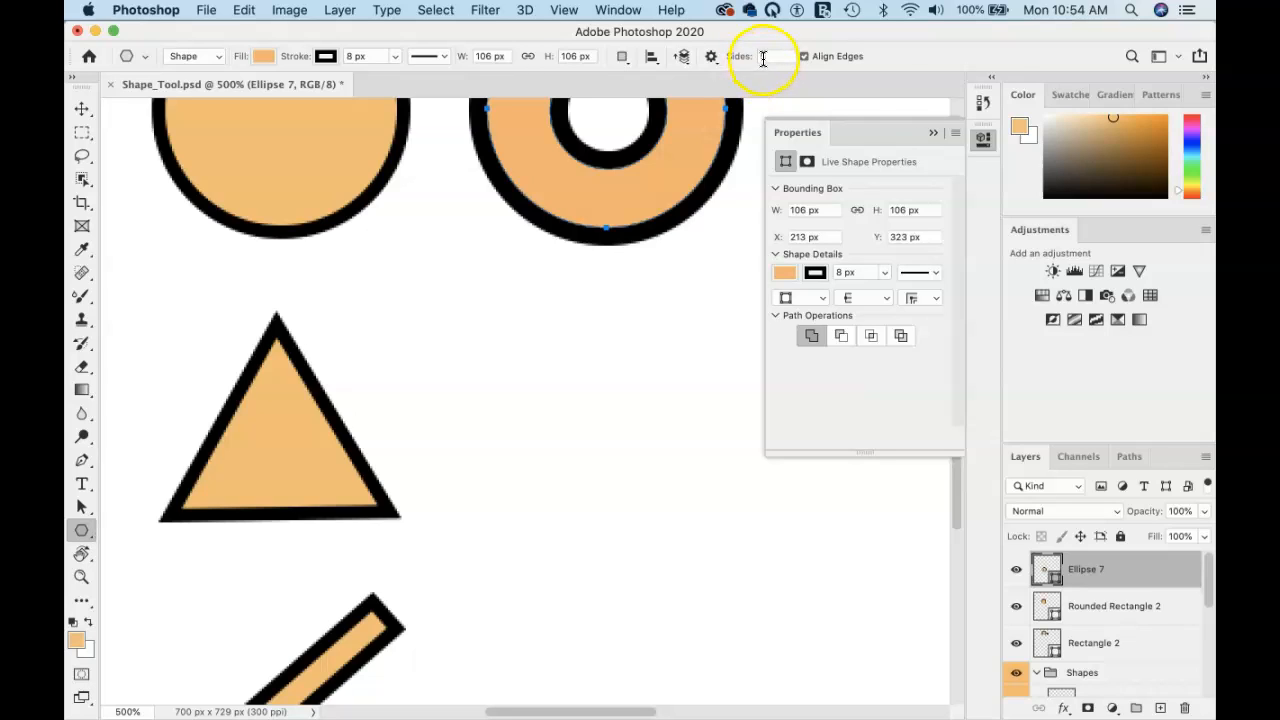
# Set the polygon's sides to 3 and draw a triangle about 112 px by 97 px beside the existing one.
pyautogui.write('3')
pyautogui.moveTo(606, 399); pyautogui.dragTo(737, 510)
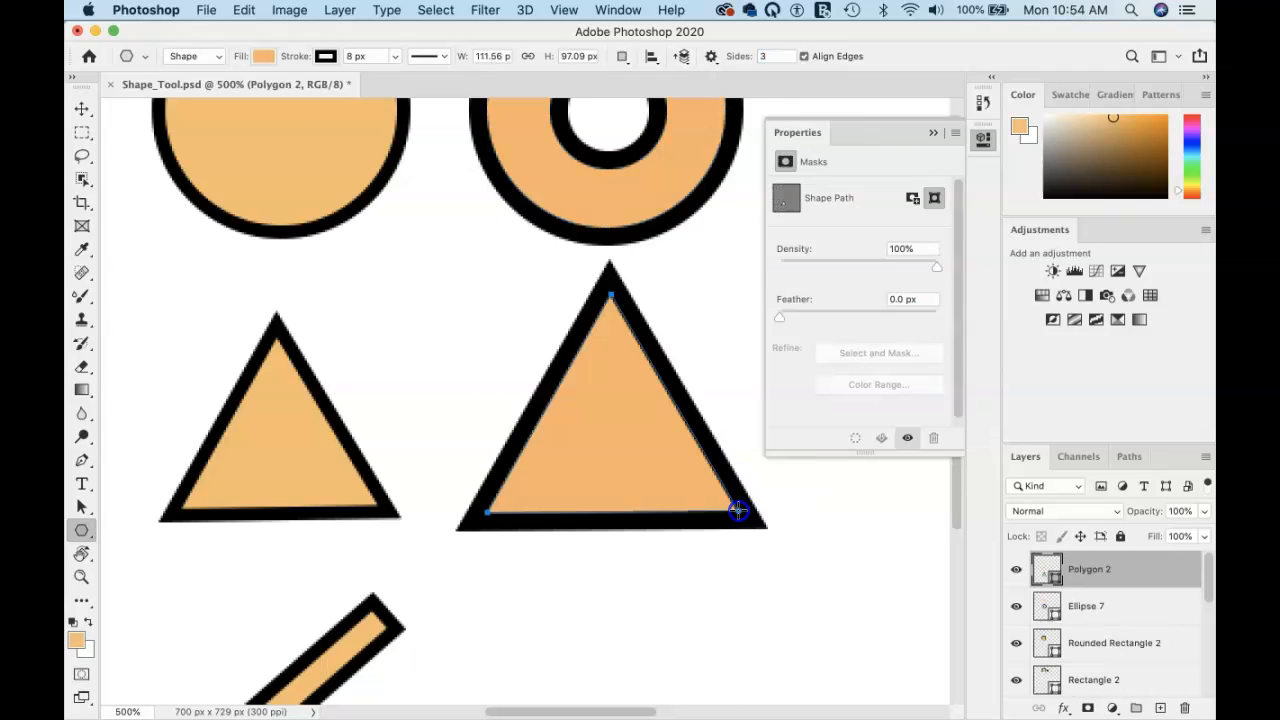
pyautogui.click(597, 492)
# Draw a diagonal line shape with a 10 px weight, about 94 px by 81 px, beside the existing diagonal line.
pyautogui.scroll(-3, 597, 490)
pyautogui.moveTo(82, 529); pyautogui.dragTo(129, 596)
pyautogui.moveTo(651, 552); pyautogui.dragTo(510, 672)
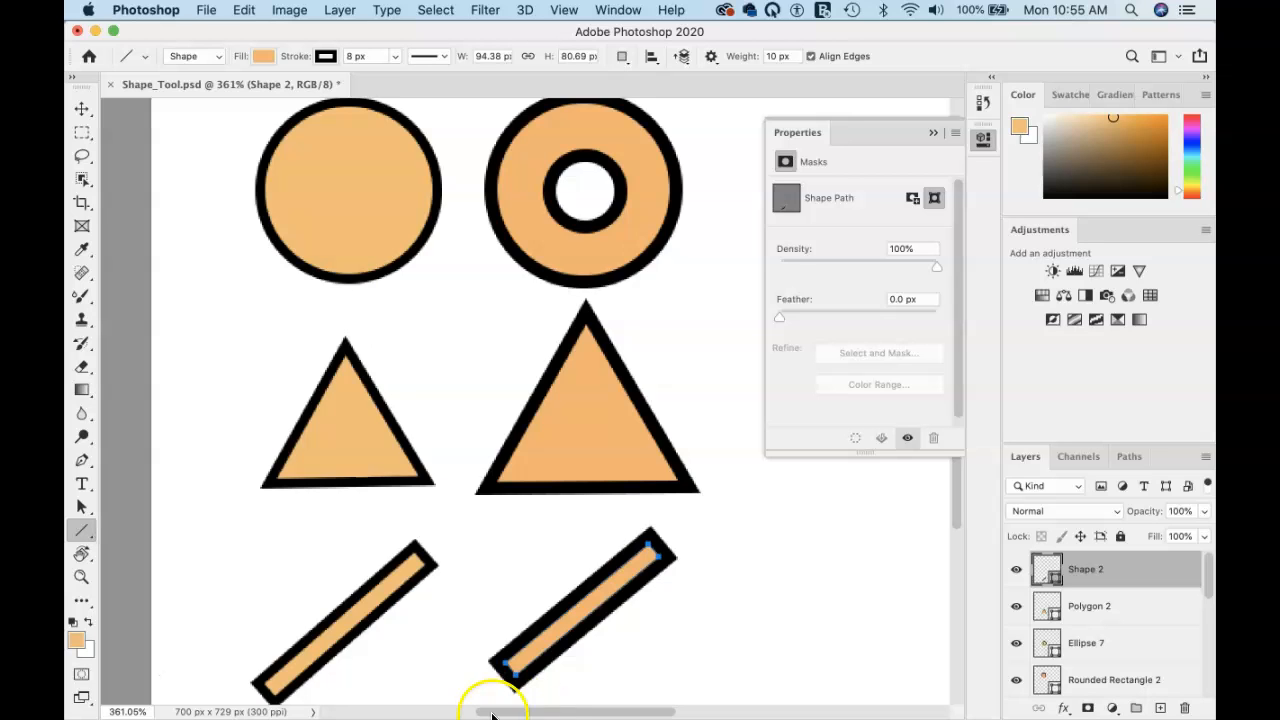
# Collapse the shape's properties and make the Duck layer group visible.
pyautogui.scroll(-3, 543, 615)
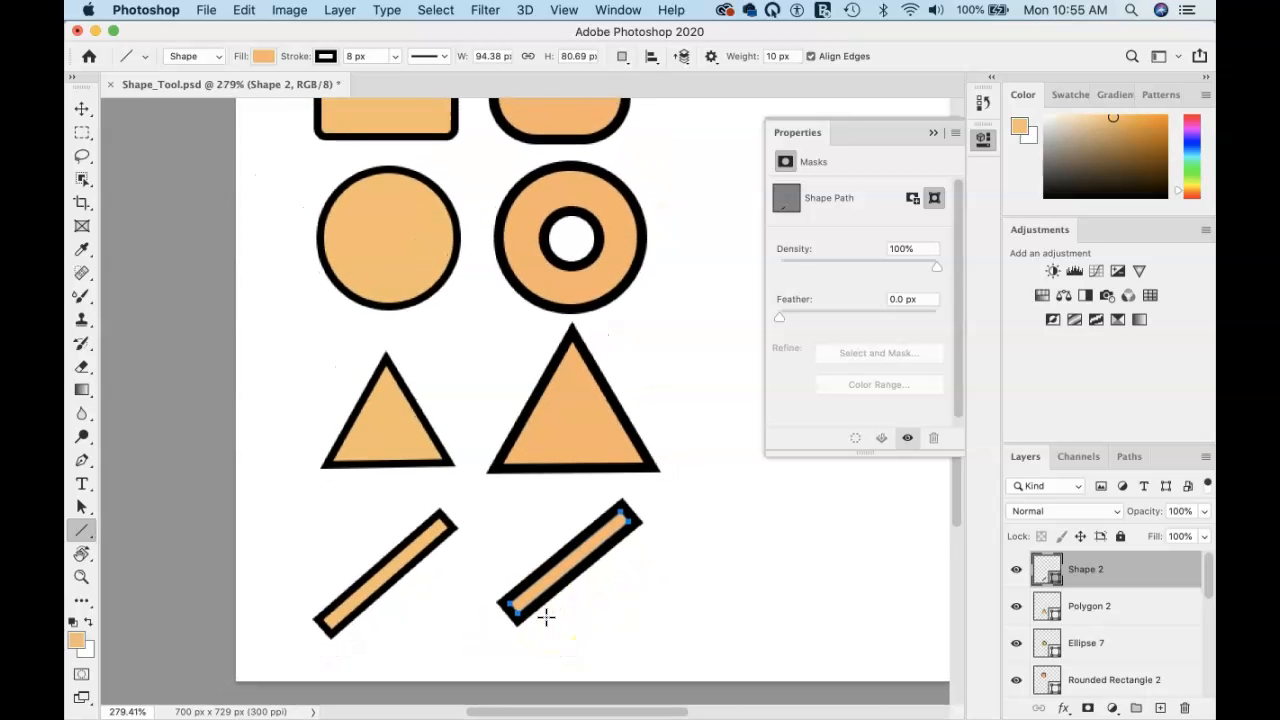
pyautogui.scroll(-3, 545, 617)
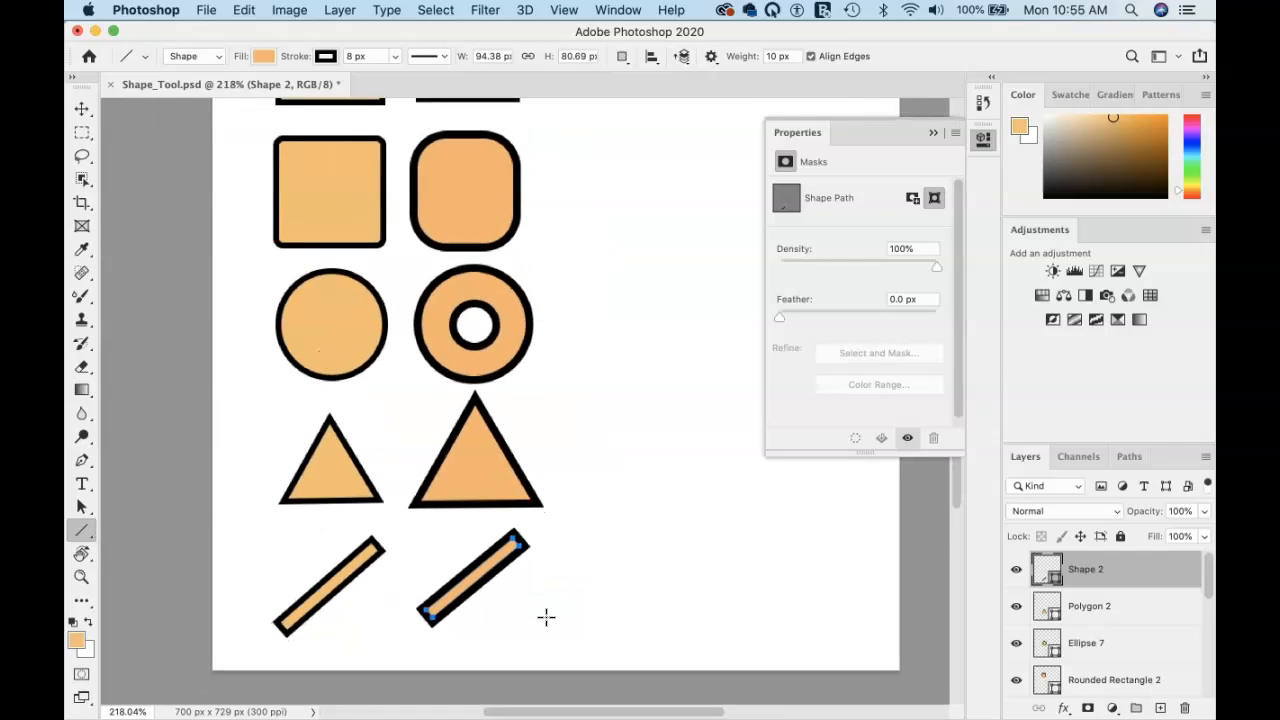
pyautogui.scroll(-2, 545, 617)
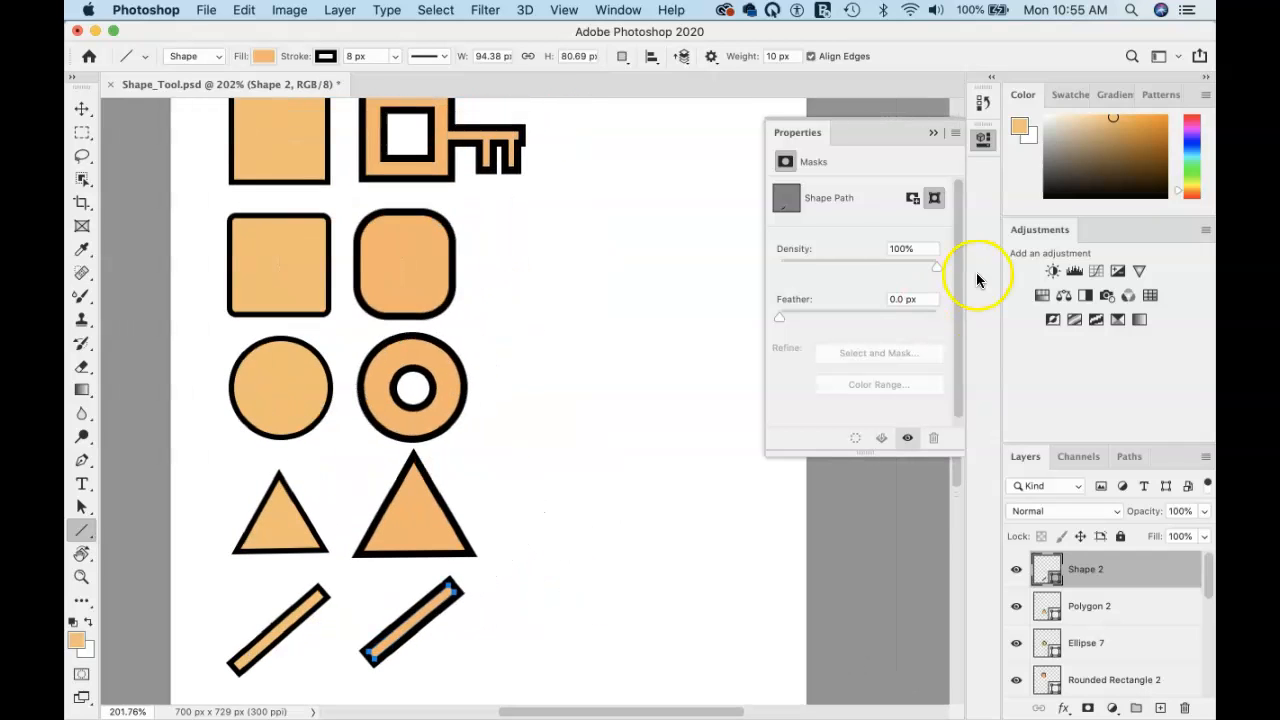
pyautogui.click(933, 132)
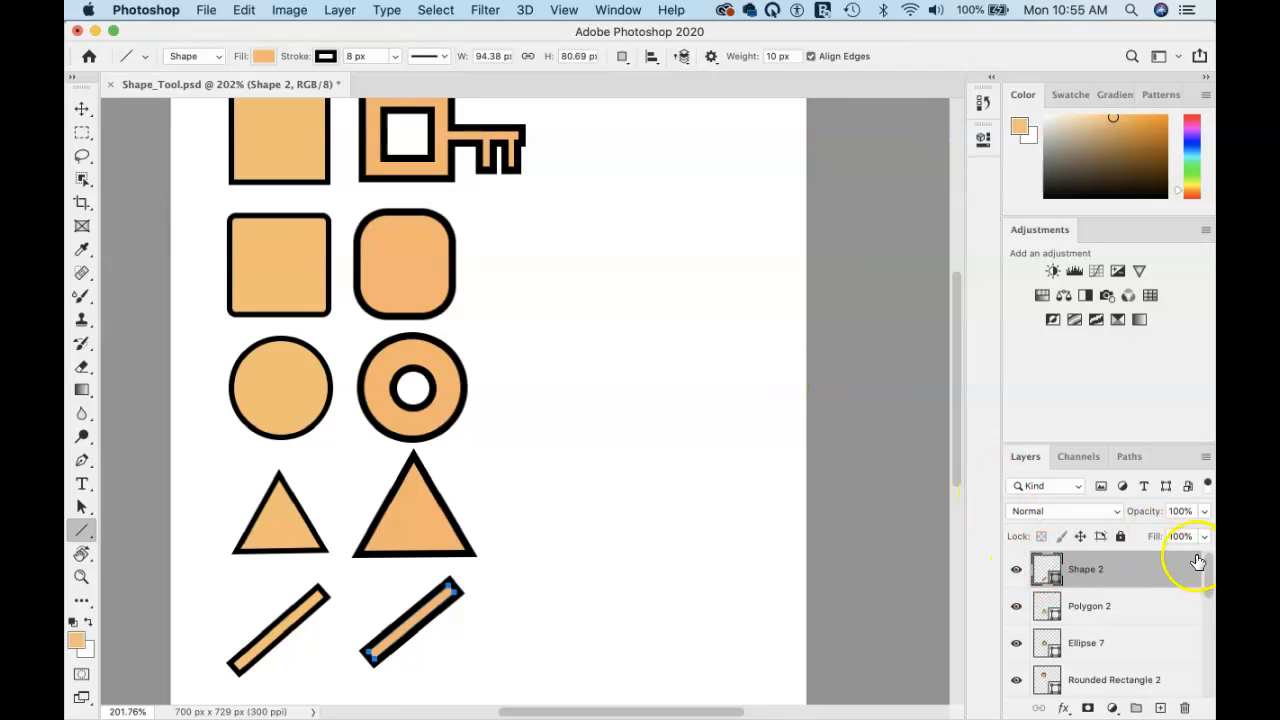
pyautogui.scroll(-5, 1200, 565)
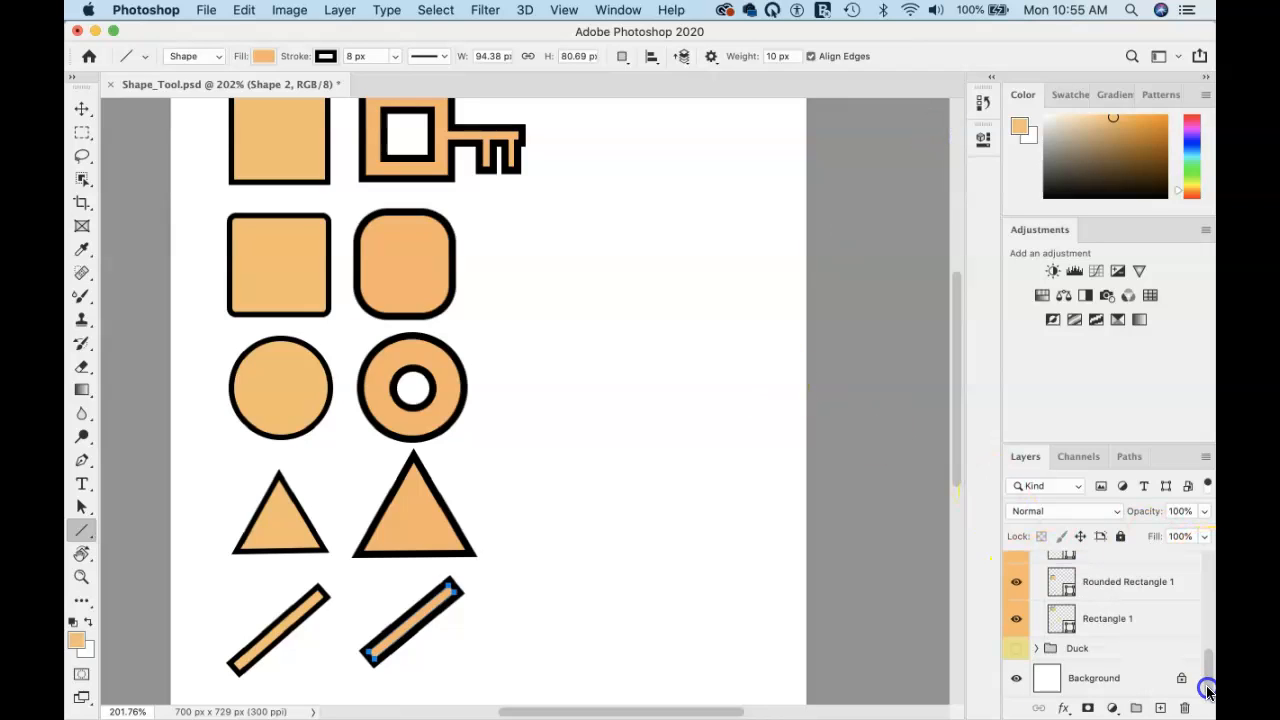
pyautogui.click(1016, 650)
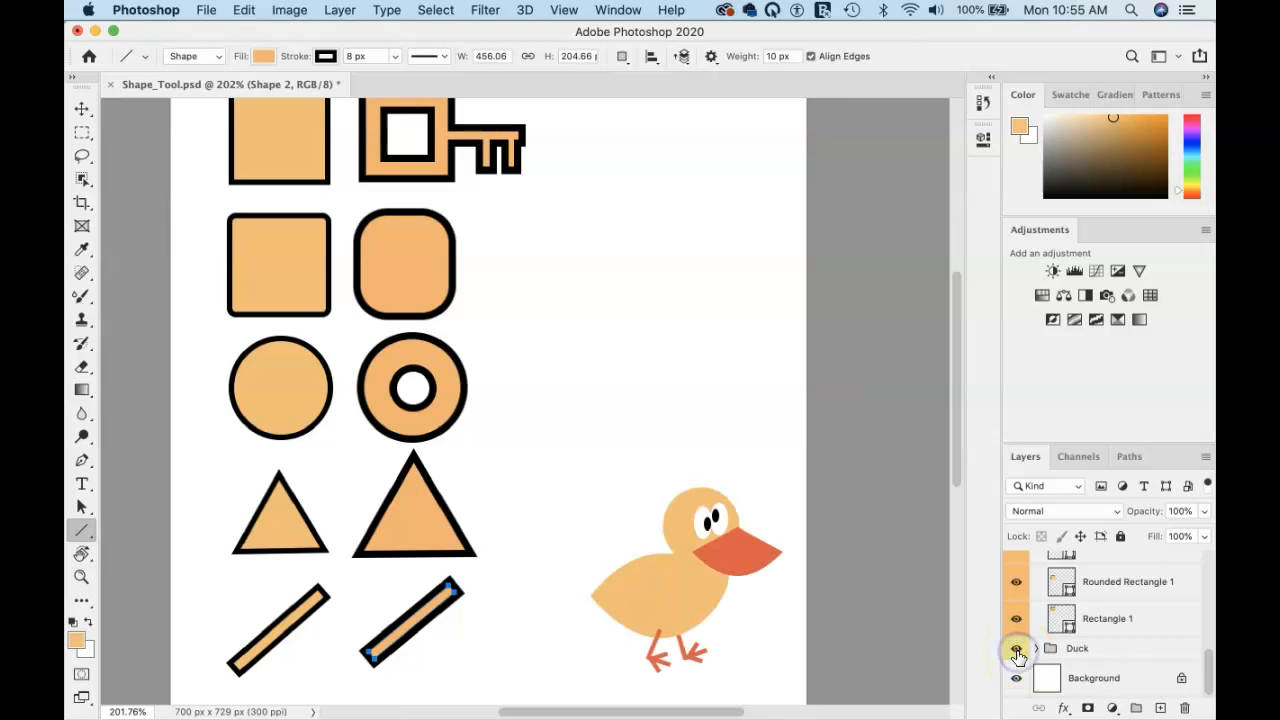
# Set the Move tool's Auto-Select to Group and move the duck up beside the rounded rectangle and ring.
pyautogui.press('v')
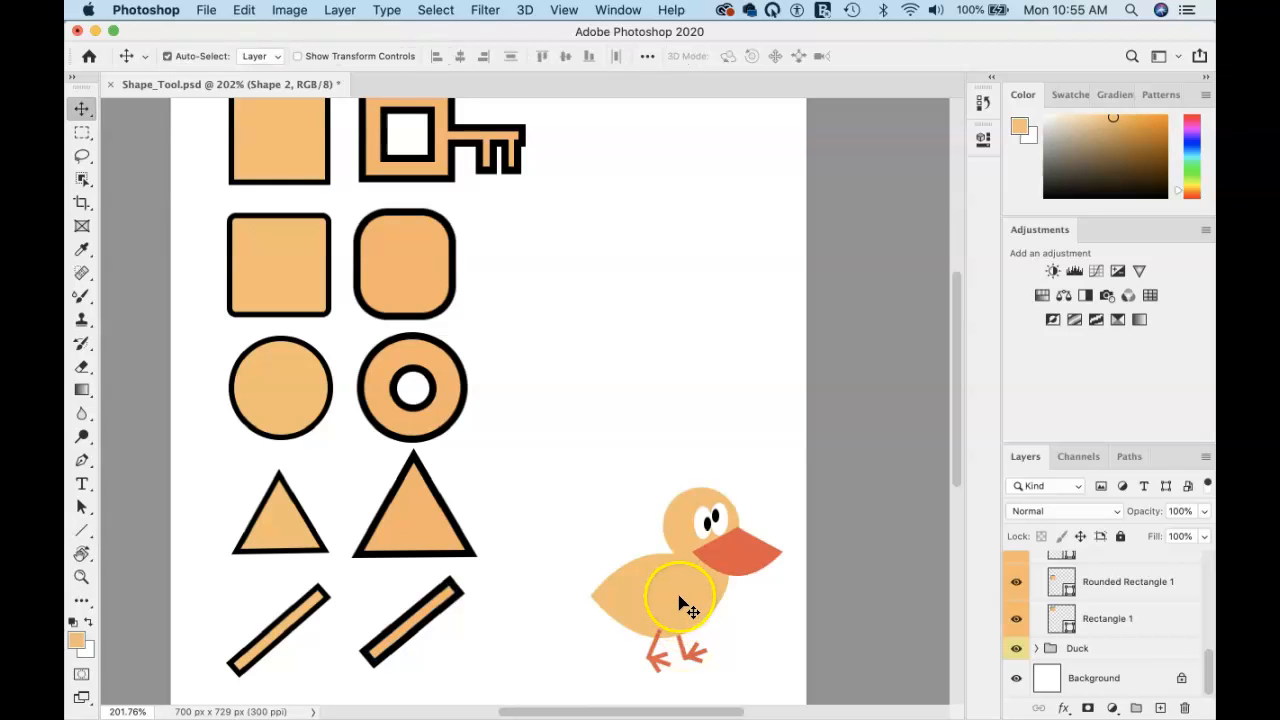
pyautogui.click(271, 57)
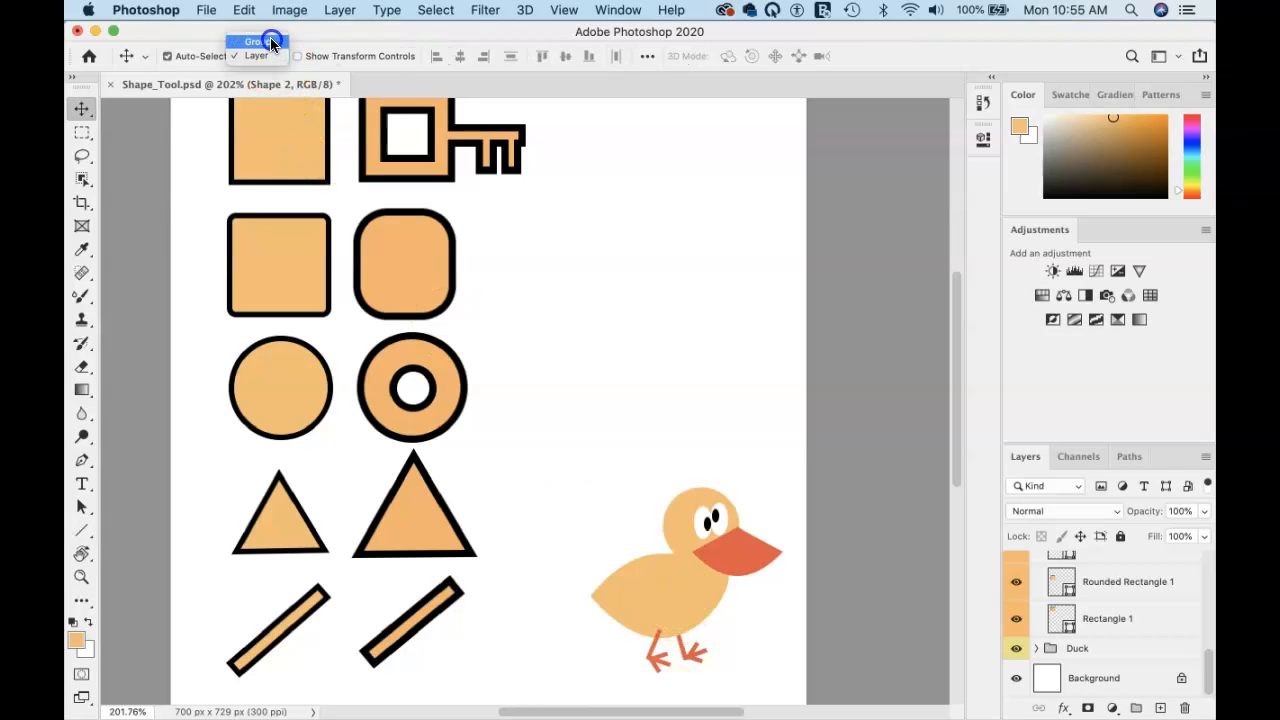
pyautogui.click(271, 44)
pyautogui.moveTo(672, 590); pyautogui.dragTo(631, 309)
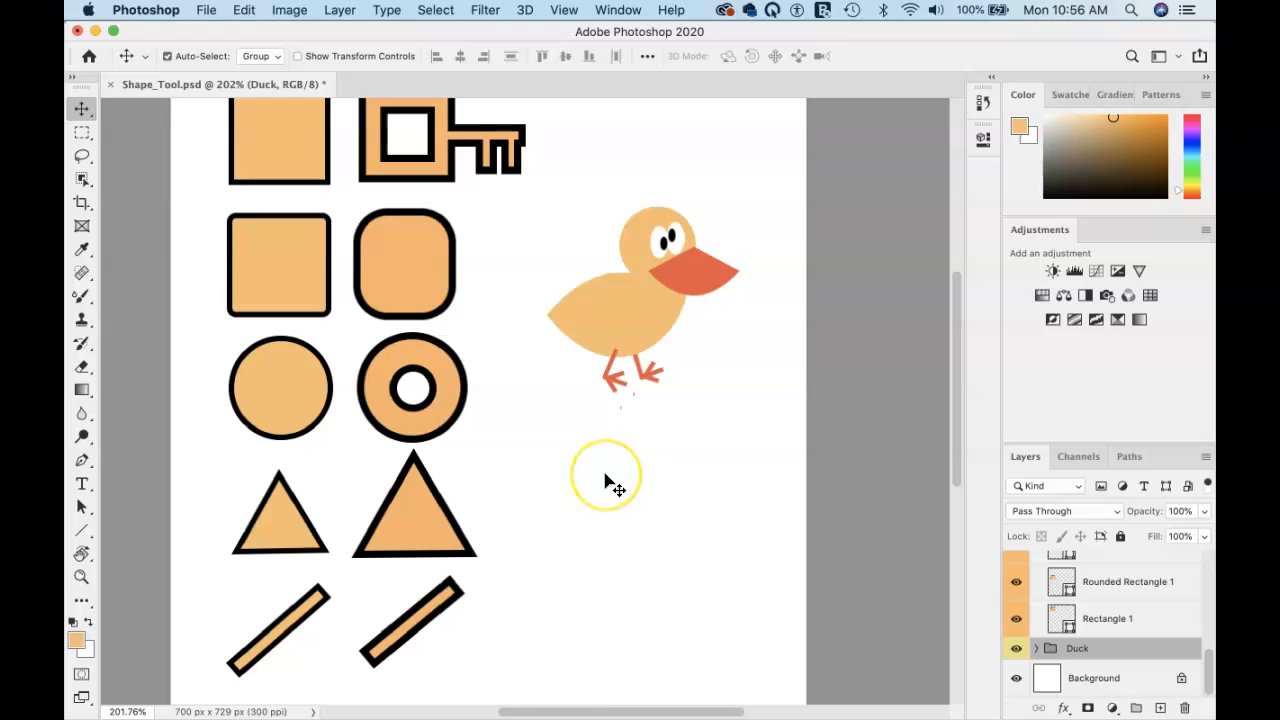
# Draw an ellipse about 199 px by 147 px with the Ellipse tool in the empty area below the duck.
pyautogui.press('u')
pyautogui.hotkey('shift', 'u')
pyautogui.hotkey('shift', 'u')
pyautogui.hotkey('shift', 'u')
pyautogui.hotkey('shift', 'u')
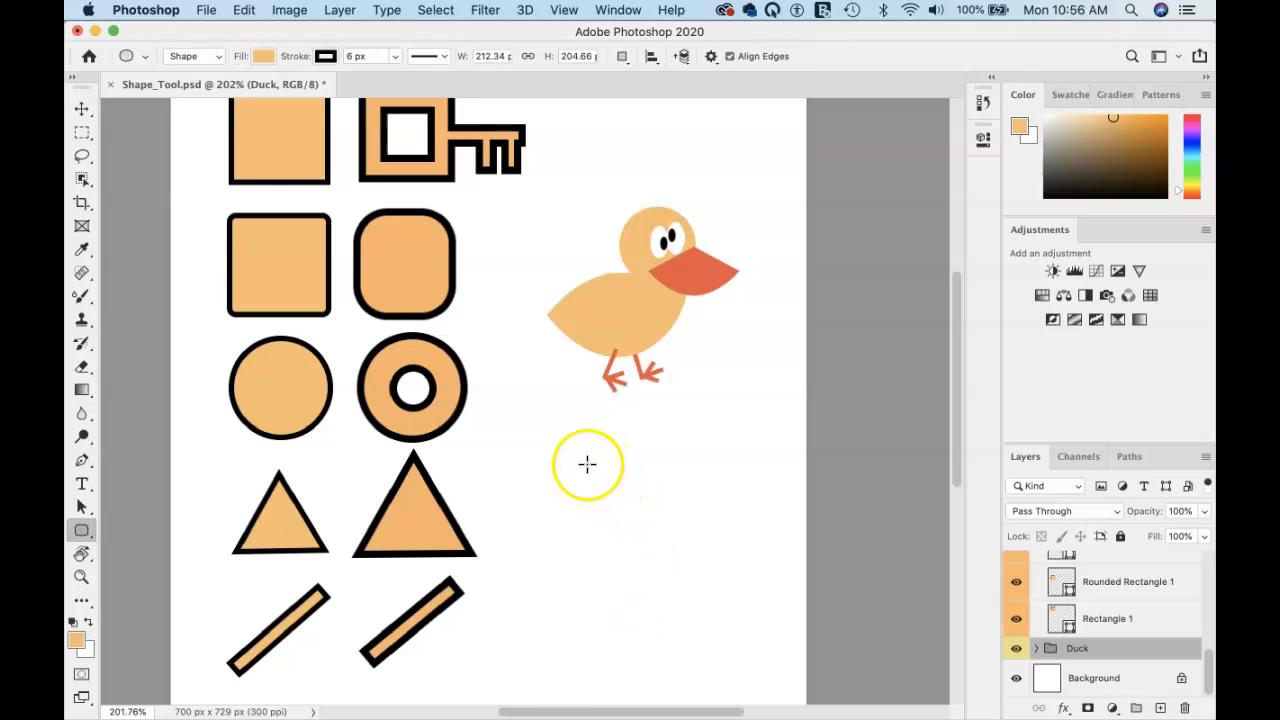
pyautogui.moveTo(572, 450); pyautogui.dragTo(751, 581)
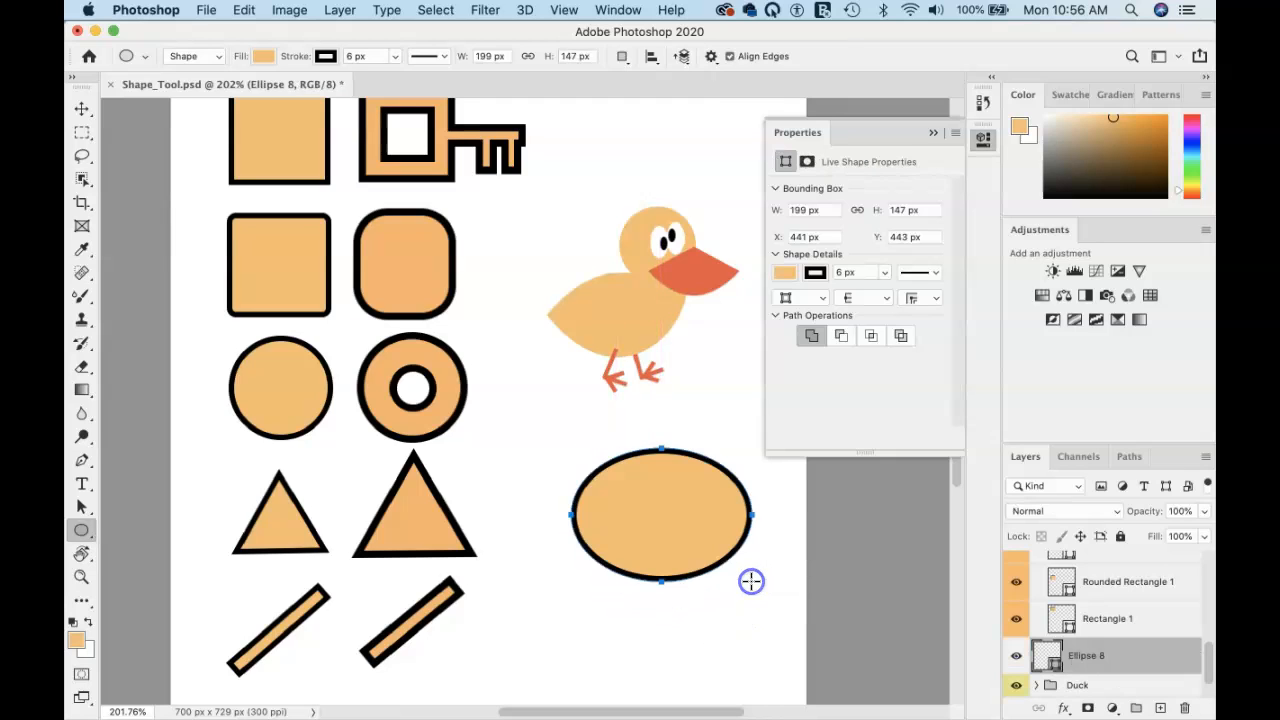
pyautogui.click(741, 405)
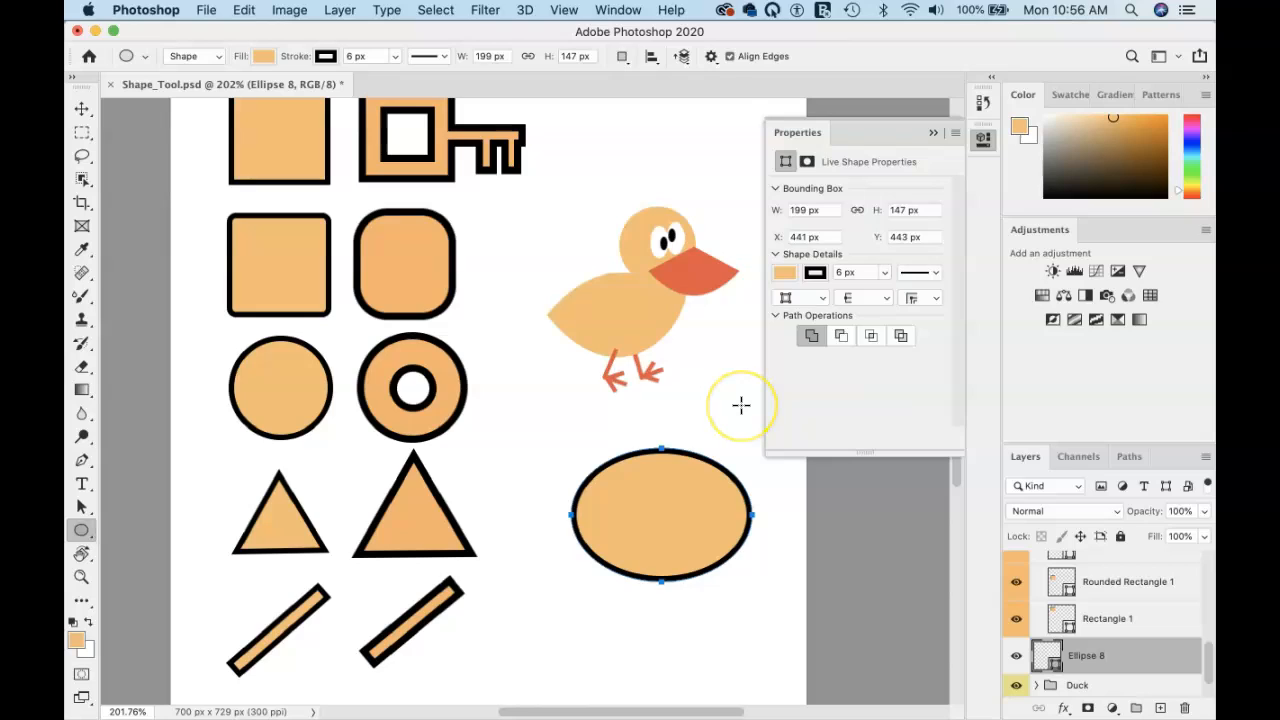
# Delete the ellipse's top anchor point with the Pen tool, accepting conversion to a regular path, and add two anchor points along its upper edge.
pyautogui.press('p')
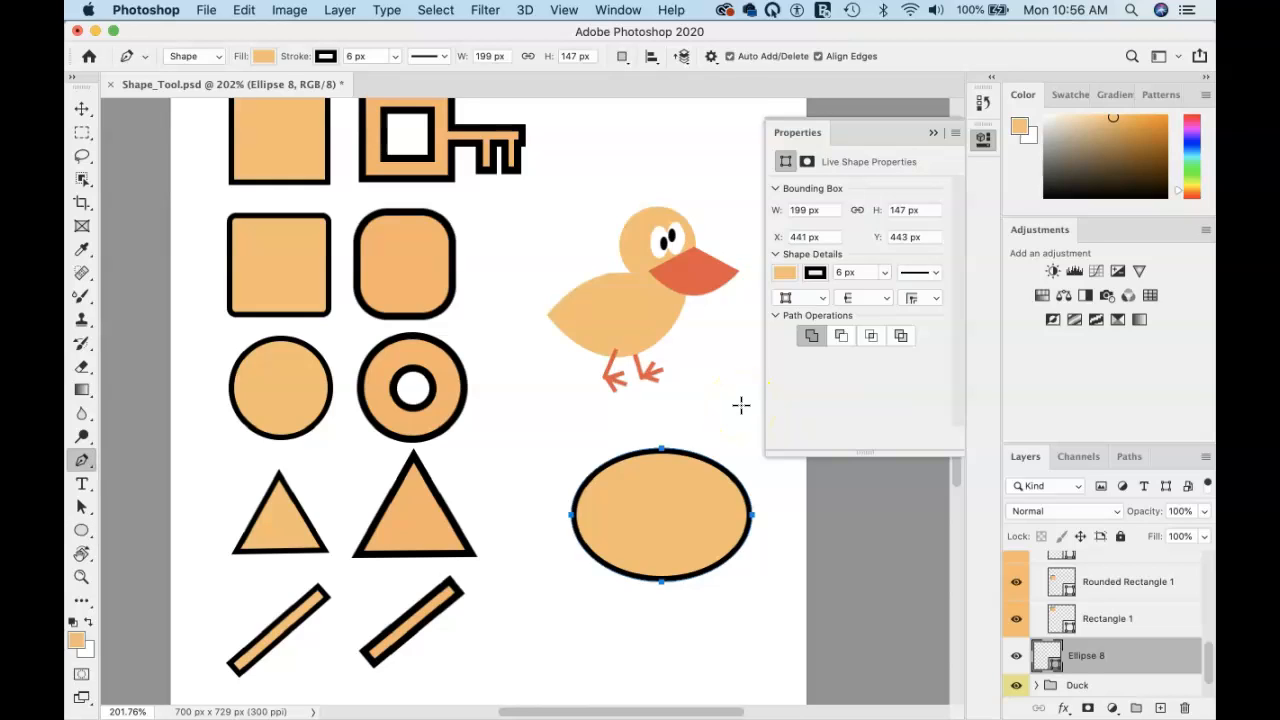
pyautogui.click(663, 449)
pyautogui.click(663, 451)
pyautogui.click(755, 279)
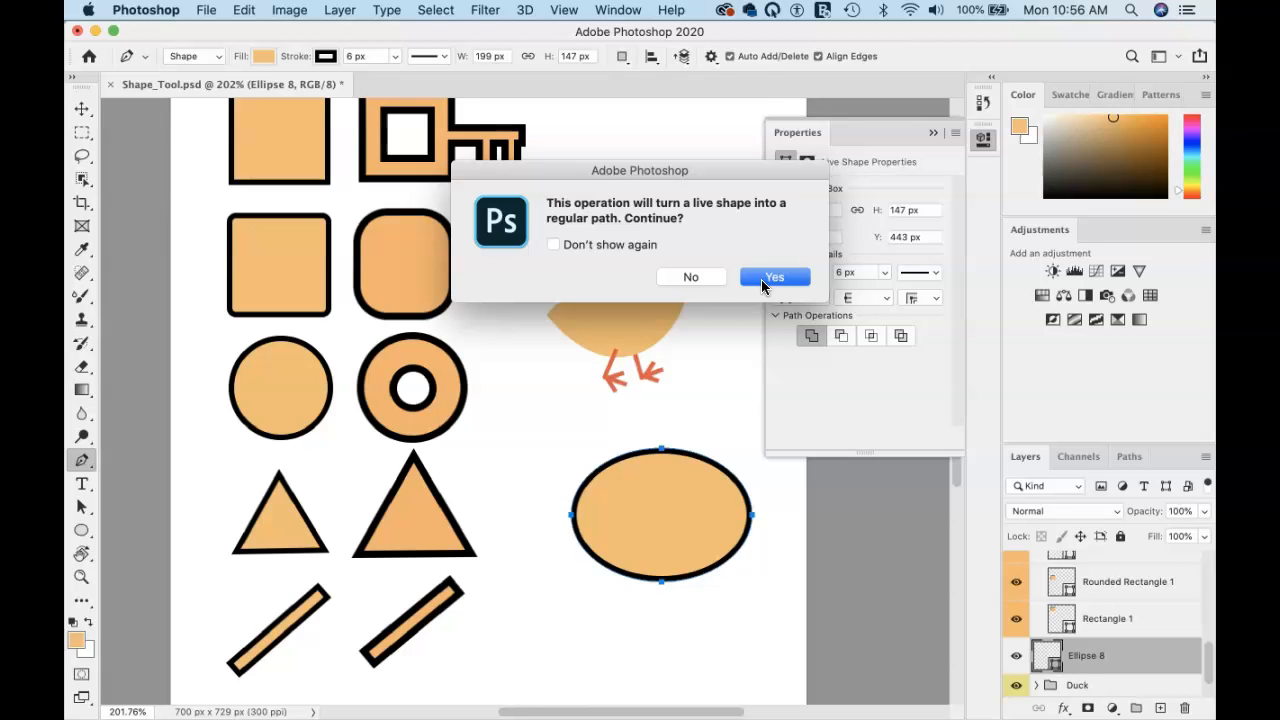
pyautogui.click(762, 277)
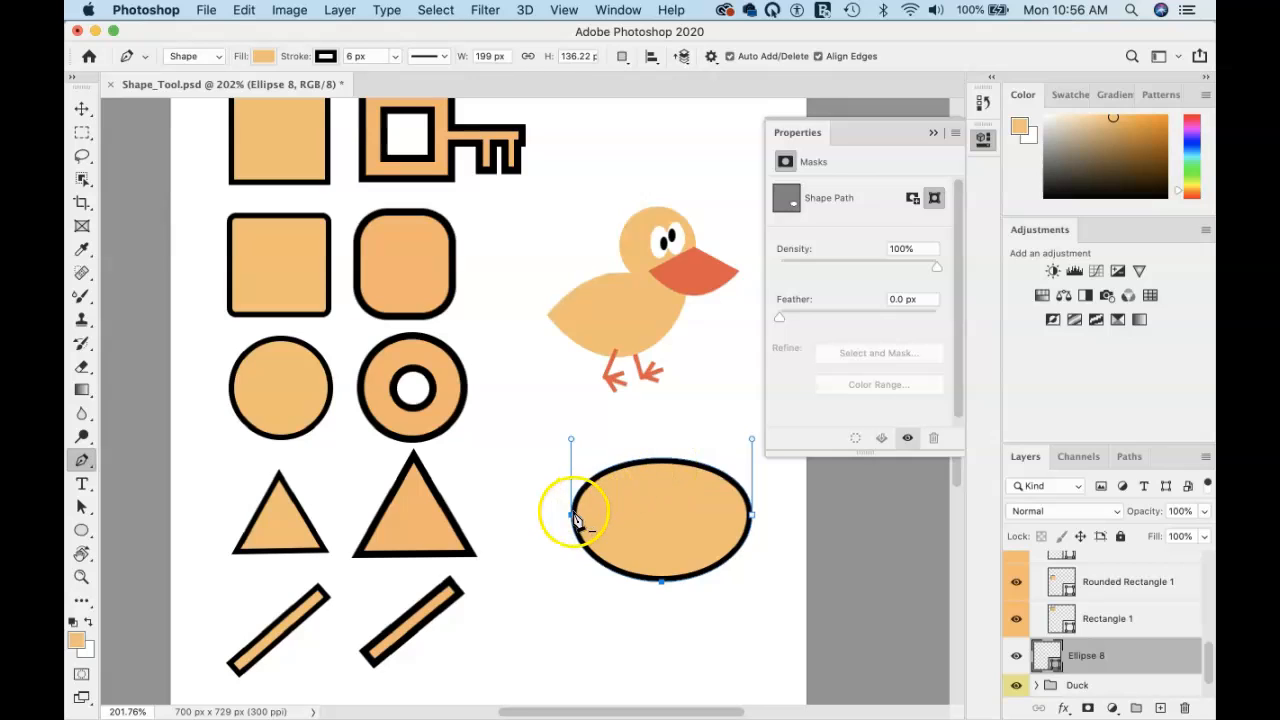
pyautogui.click(640, 461)
pyautogui.click(707, 463)
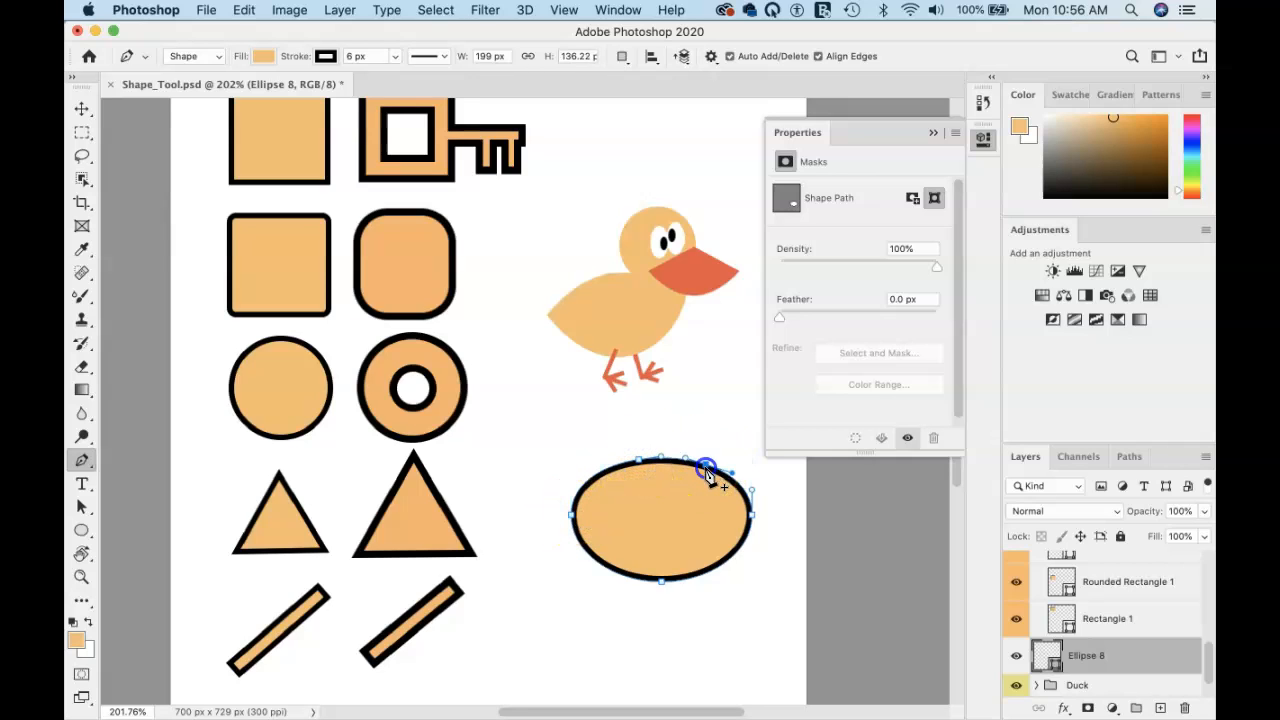
# Try to reshape the ellipse's upper edge by moving its new left anchor point and handle, and undo the changes.
pyautogui.click(713, 433)
pyautogui.moveTo(680, 459); pyautogui.dragTo(627, 439)
pyautogui.click(637, 462)
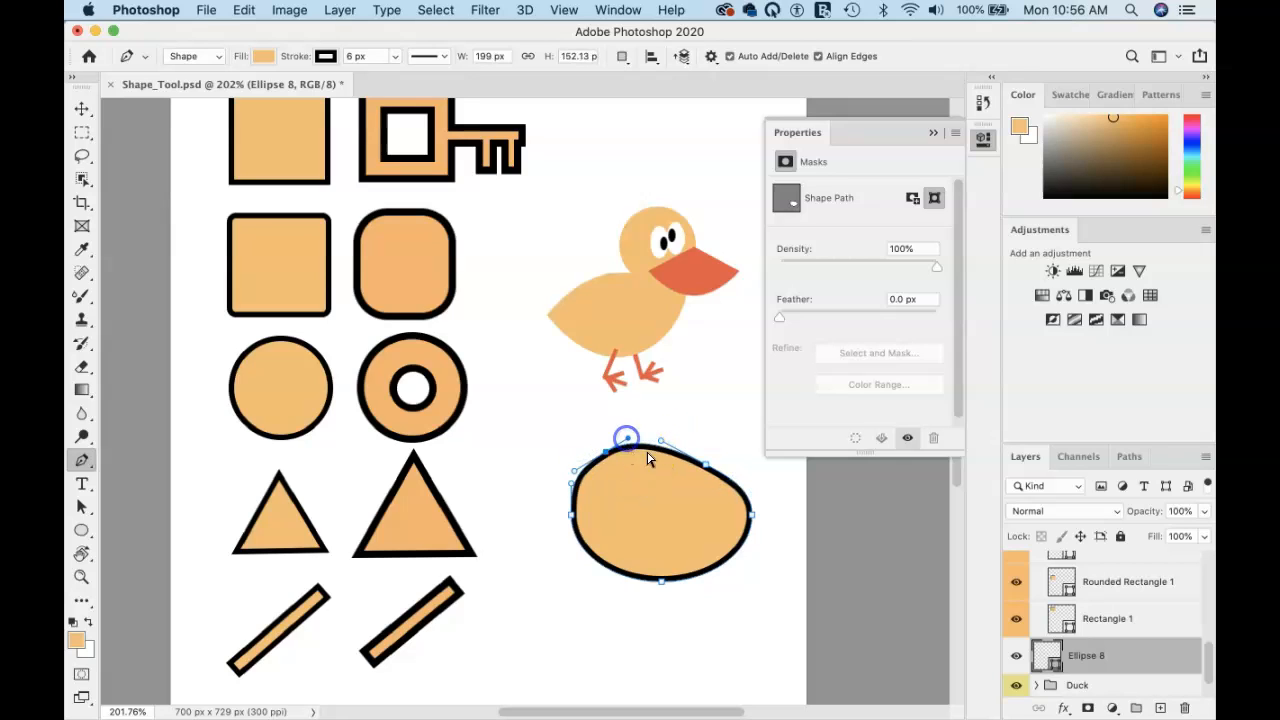
pyautogui.press('super+z')
pyautogui.press('super+z')
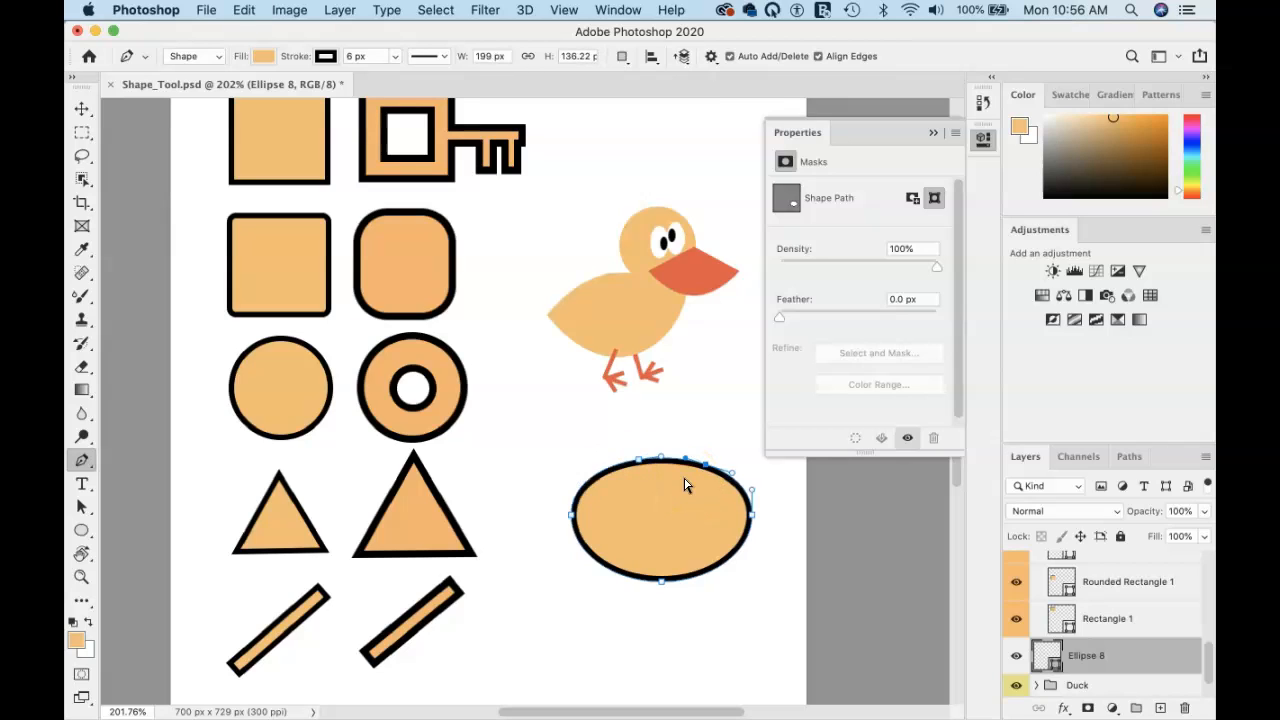
# Convert the ellipse's leftmost anchor to a corner, pull it up and outward into a pointed tail, and reshape the upper-left curve into a hollow back.
pyautogui.keyDown('alt'); pyautogui.click(571, 515); pyautogui.keyUp('alt')
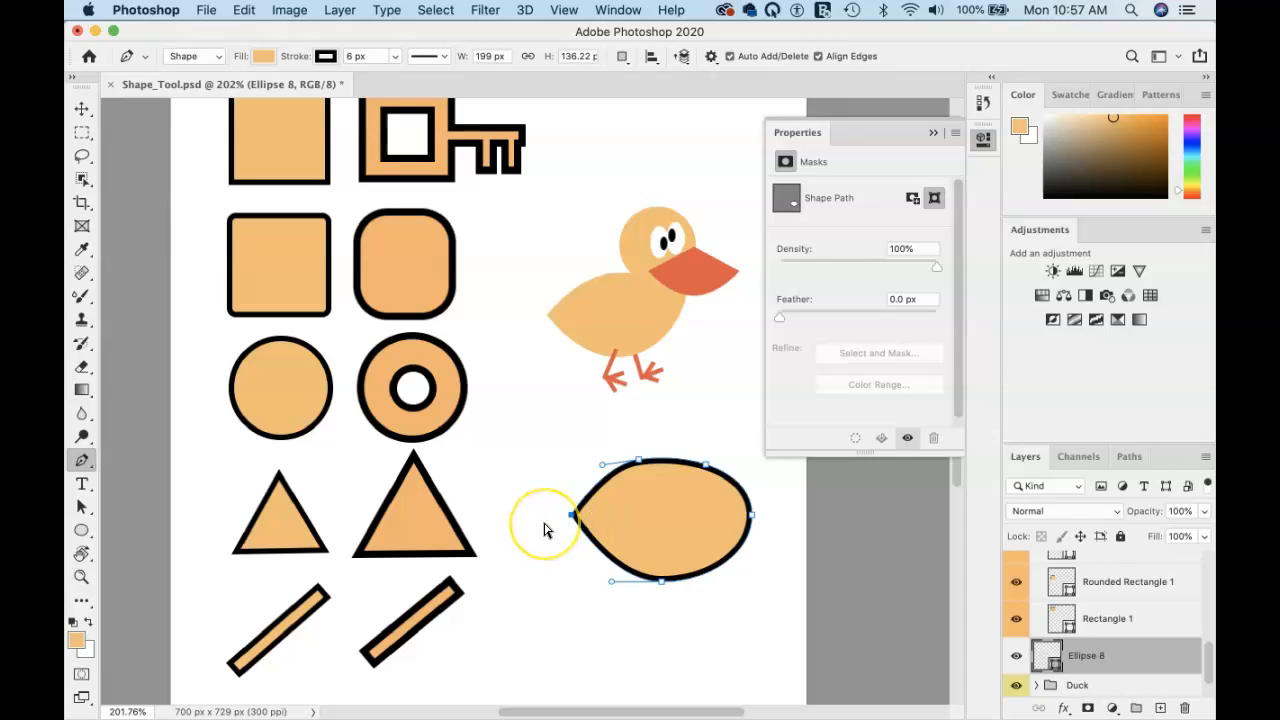
pyautogui.moveTo(571, 516); pyautogui.dragTo(549, 481)
pyautogui.moveTo(639, 459)
pyautogui.mouseDown()
pyautogui.moveTo(654, 452)
pyautogui.moveTo(609, 457)
pyautogui.moveTo(611, 488)
pyautogui.mouseUp()
# Move the shape's upper-right anchor outward, adjust its handle to round the breast, and raise the bottom anchor to flatten the belly.
pyautogui.moveTo(705, 464); pyautogui.dragTo(748, 466)
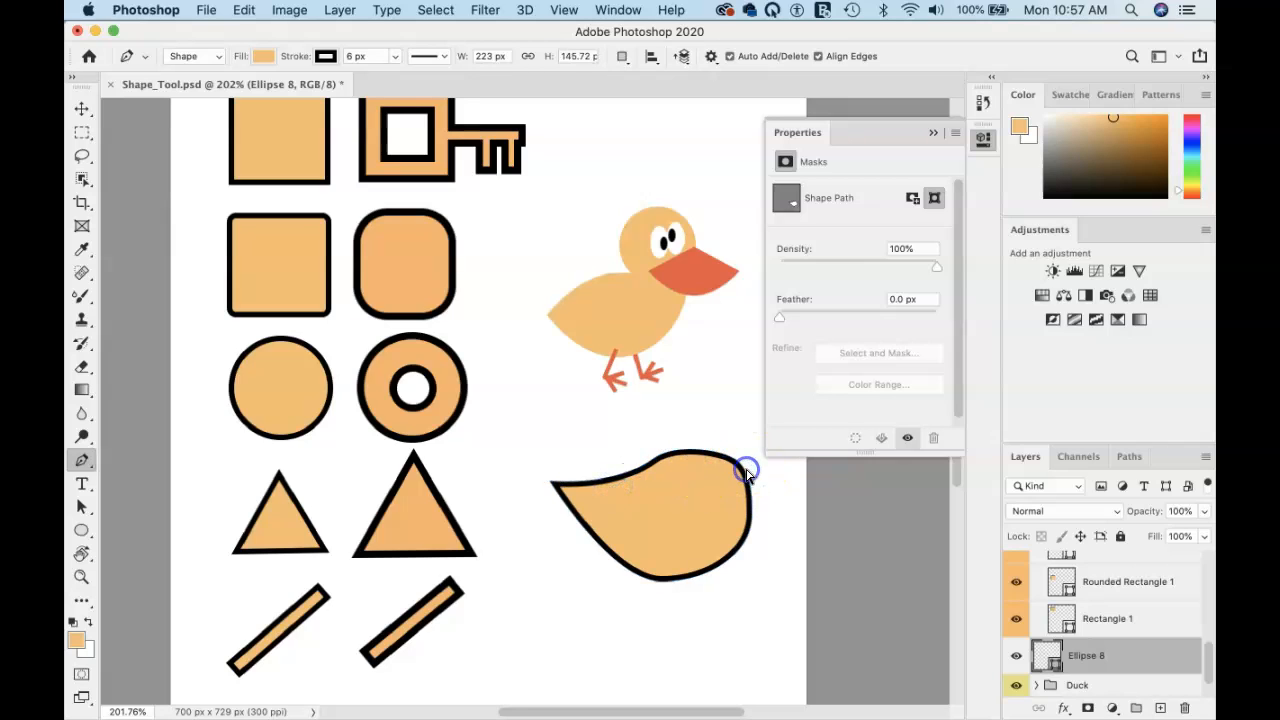
pyautogui.keyDown('super'); pyautogui.click(727, 456); pyautogui.keyUp('super')
pyautogui.moveTo(751, 463); pyautogui.dragTo(748, 476)
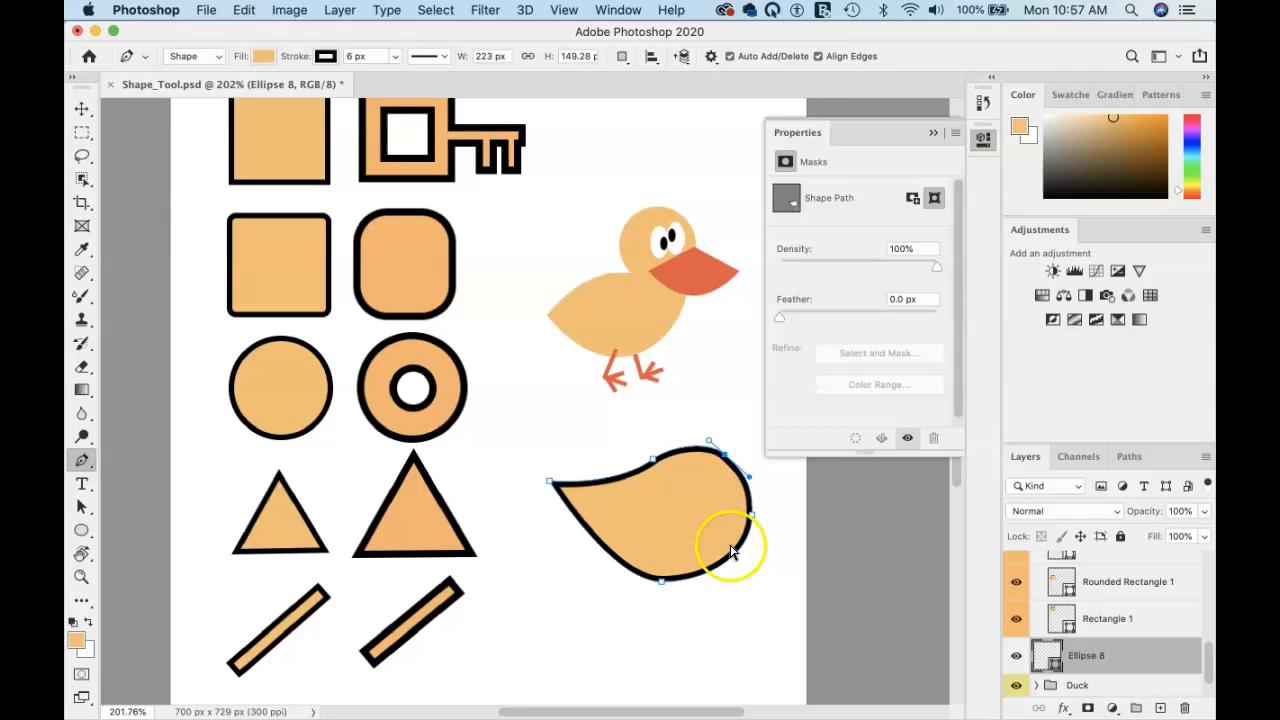
pyautogui.keyDown('super'); pyautogui.click(662, 573); pyautogui.keyUp('super')
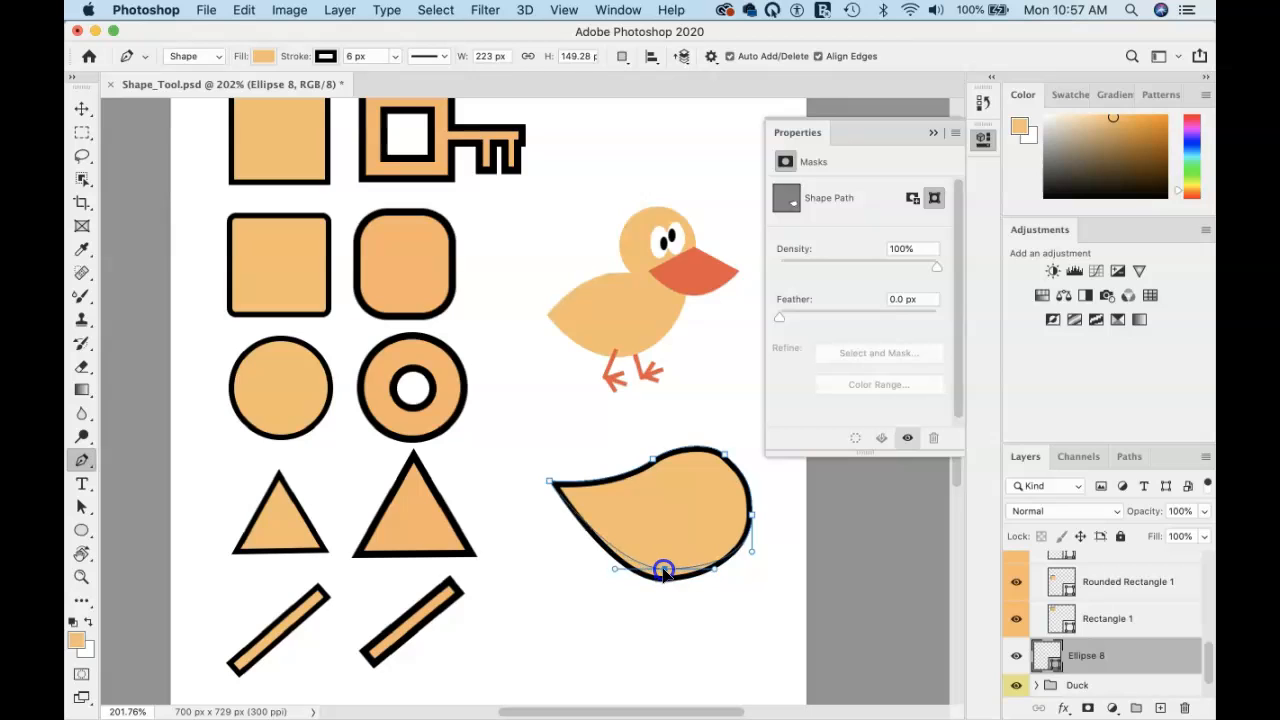
pyautogui.moveTo(663, 573); pyautogui.dragTo(663, 571)
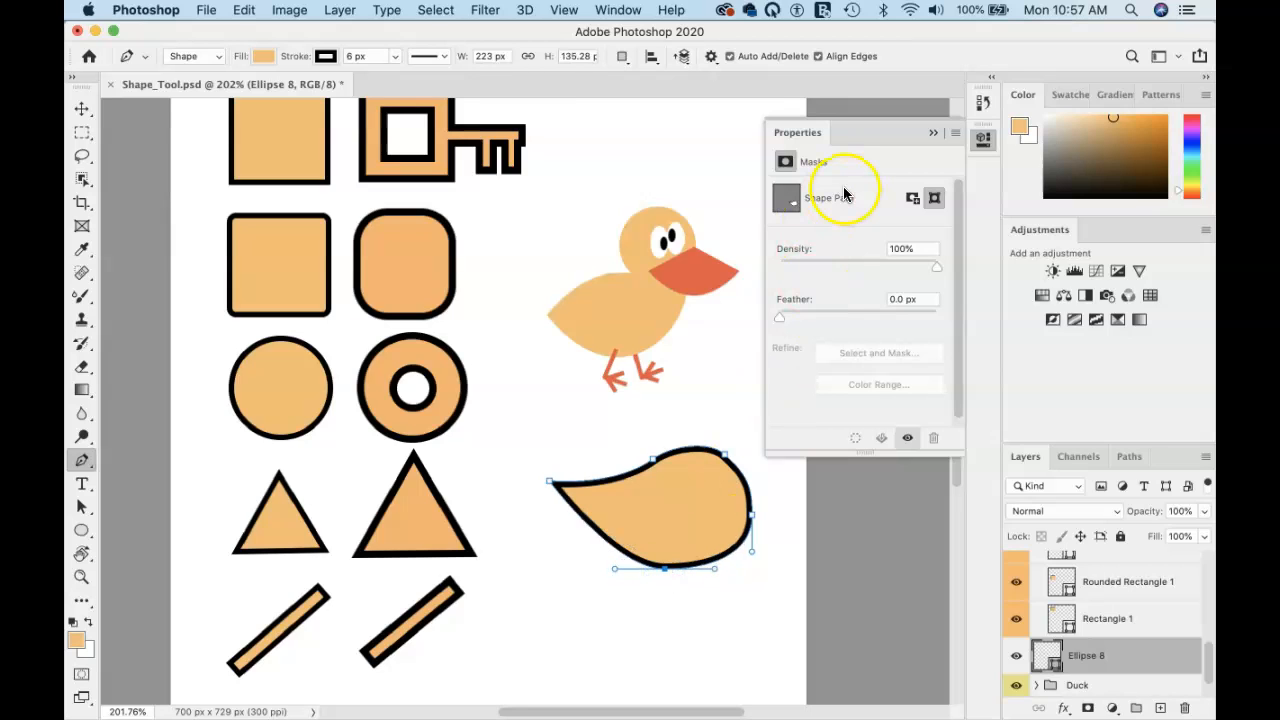
# Set the duck body shape's stroke to no color and deselect its path.
pyautogui.click(326, 58)
pyautogui.click(220, 91)
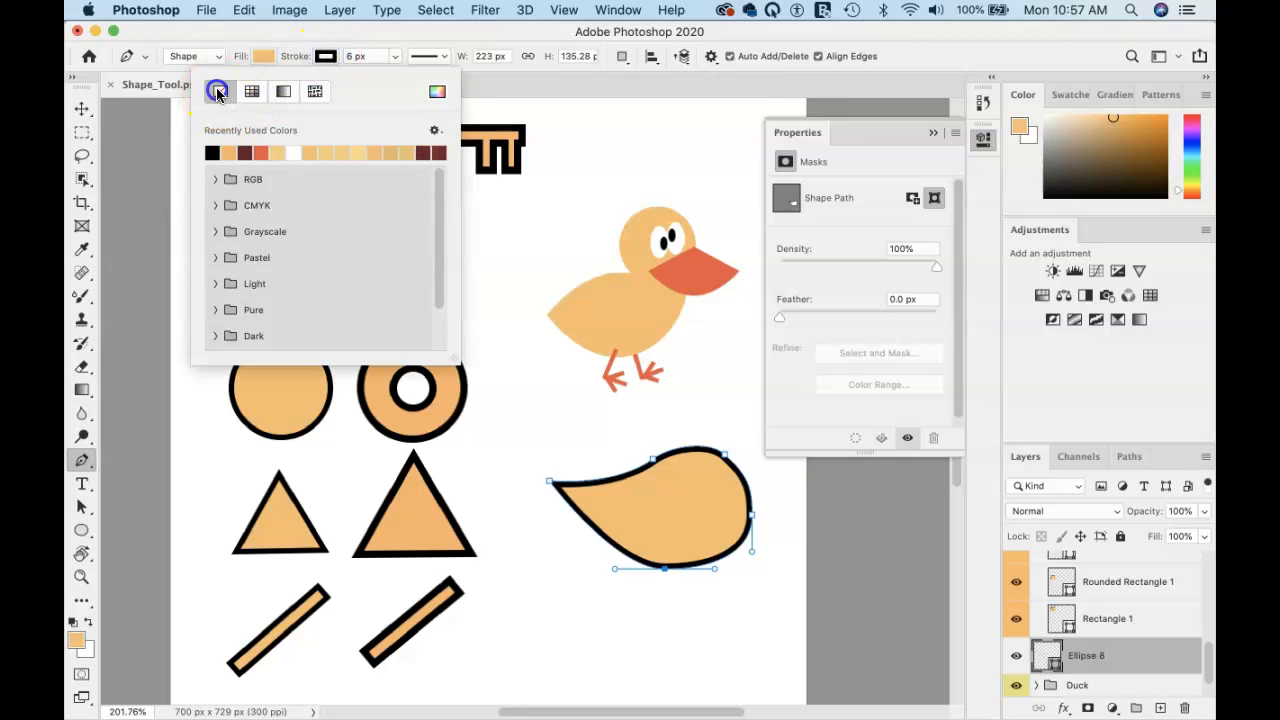
pyautogui.click(585, 423)
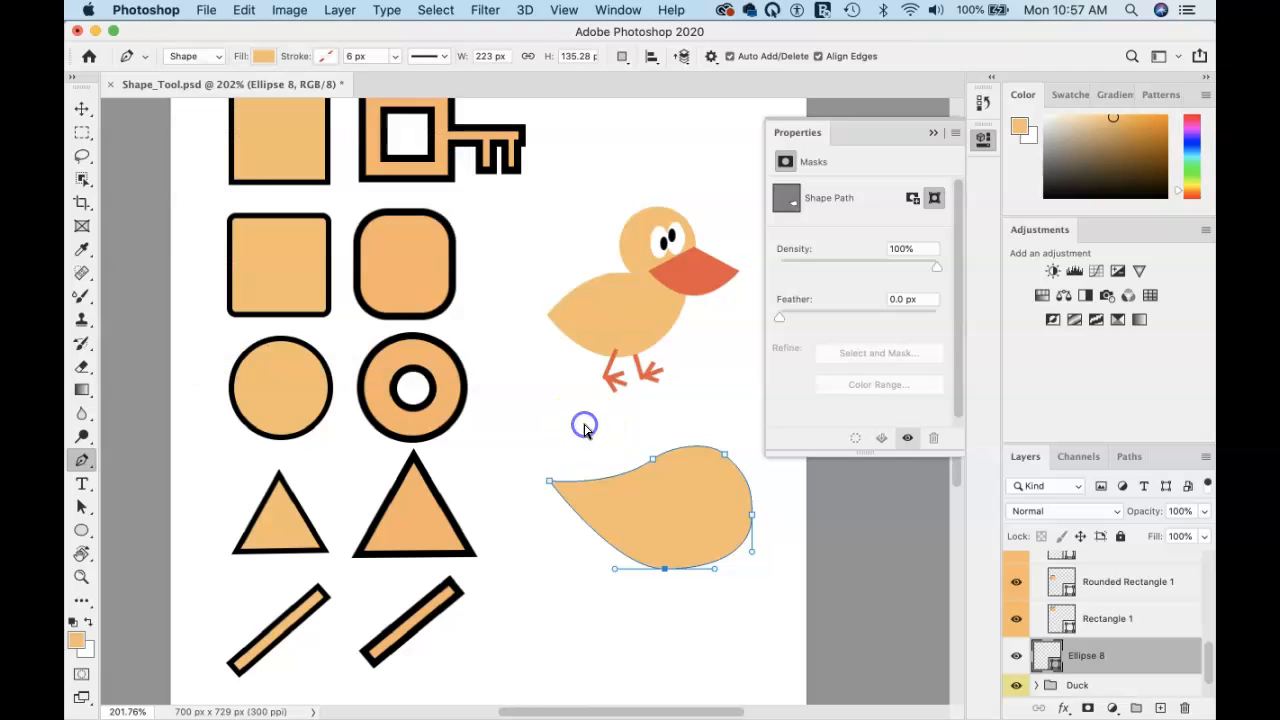
pyautogui.click(687, 495)
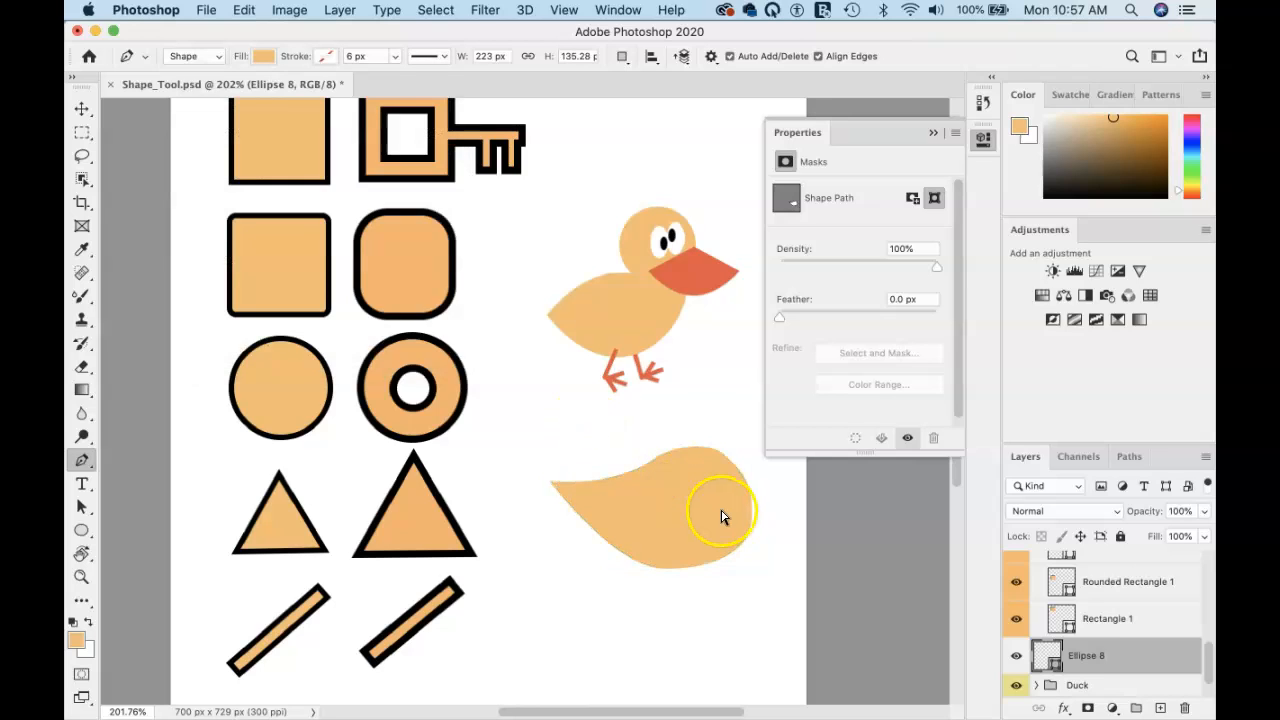